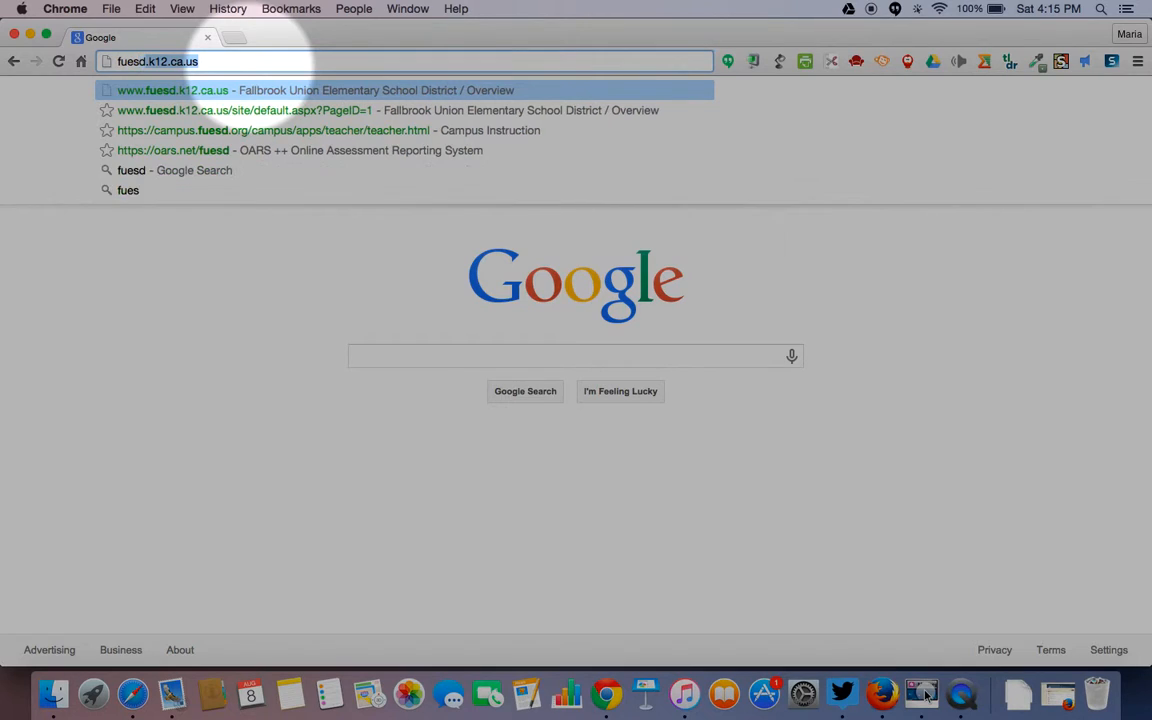
- Load the Fallbrook Union Elementary School District website in Chrome
{"action": "key", "text": "Return"}
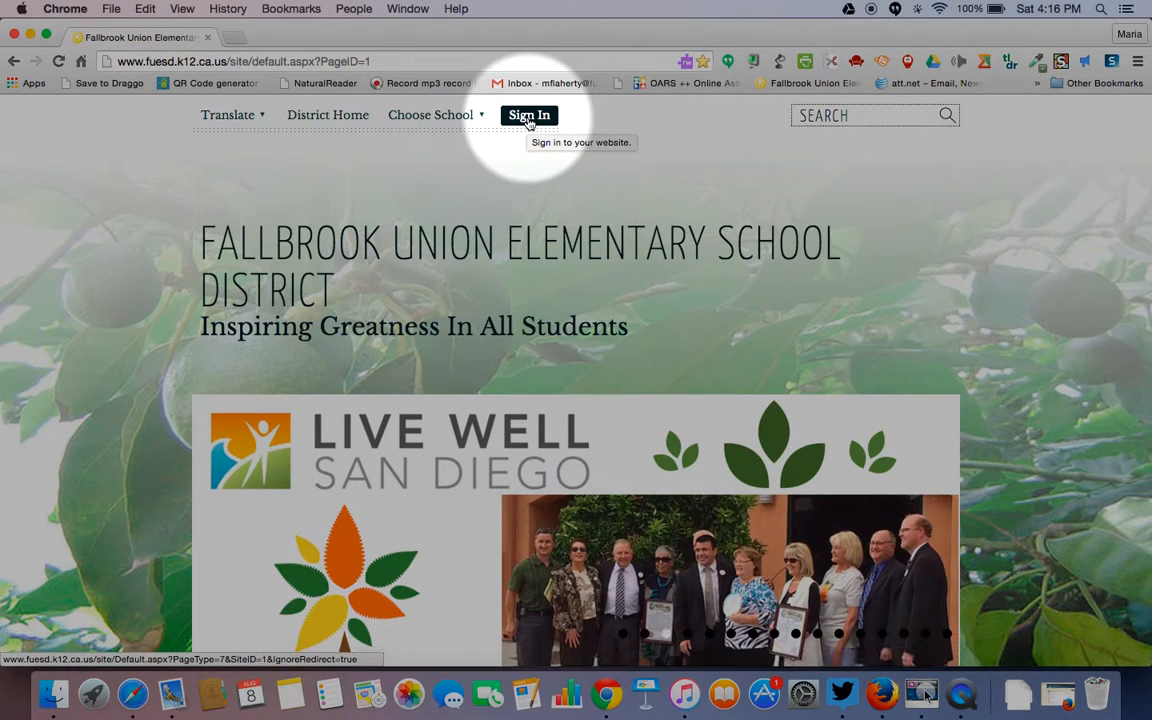
- Sign in to the district site with the teacher's user name and password
{"action": "left_click", "coordinate": [528, 118]}
{"action": "scroll", "coordinate": [510, 300], "scroll_direction": "down", "scroll_amount": 5}
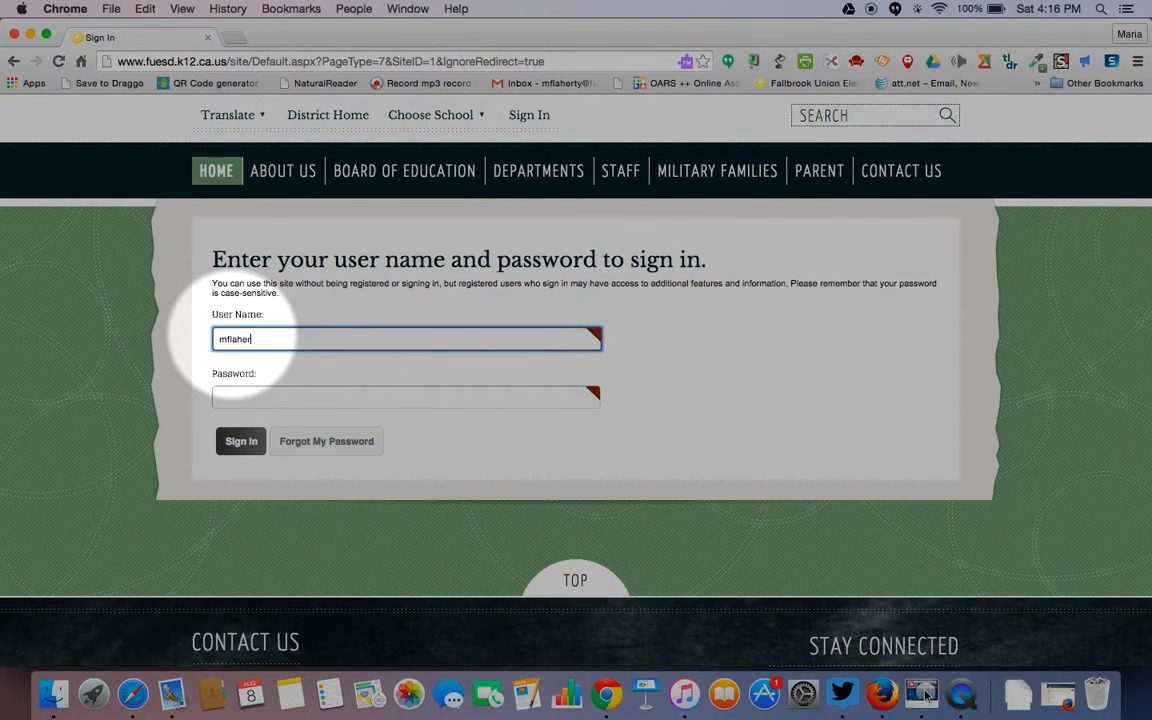
{"action": "left_click", "coordinate": [229, 399]}
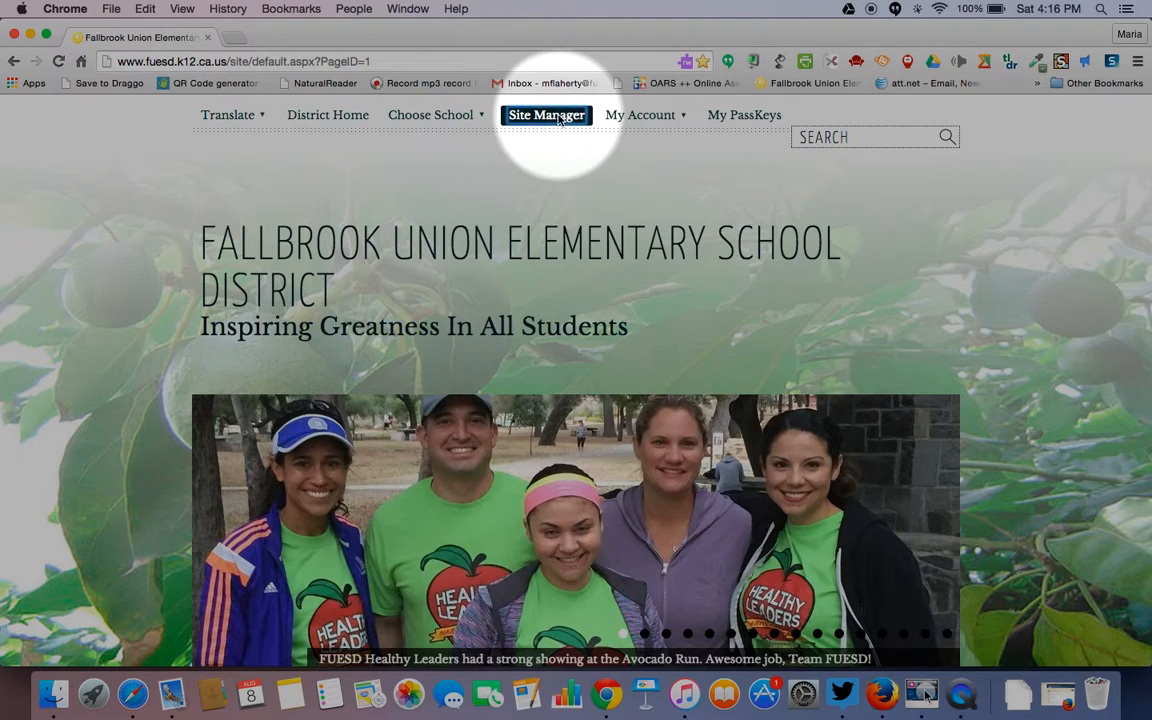
- In Site Manager, switch to San Onofre School and open the teacher's section under Teachers
{"action": "left_click", "coordinate": [558, 116]}
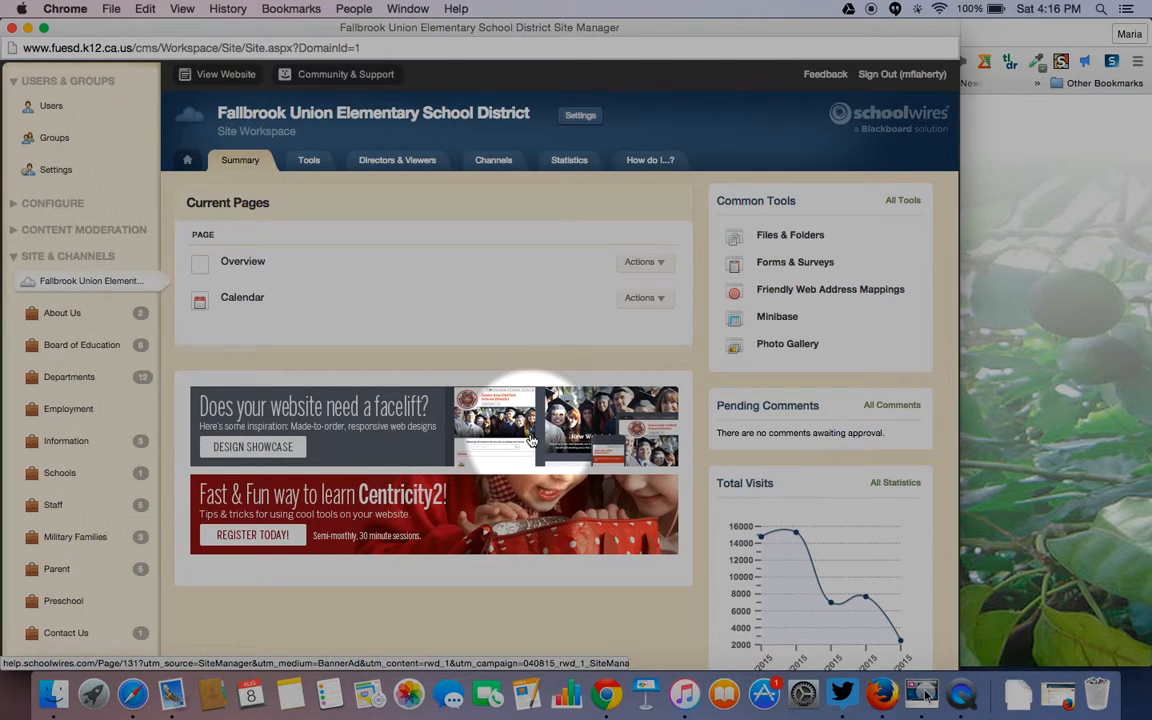
{"action": "scroll", "coordinate": [530, 440], "scroll_direction": "down", "scroll_amount": 3}
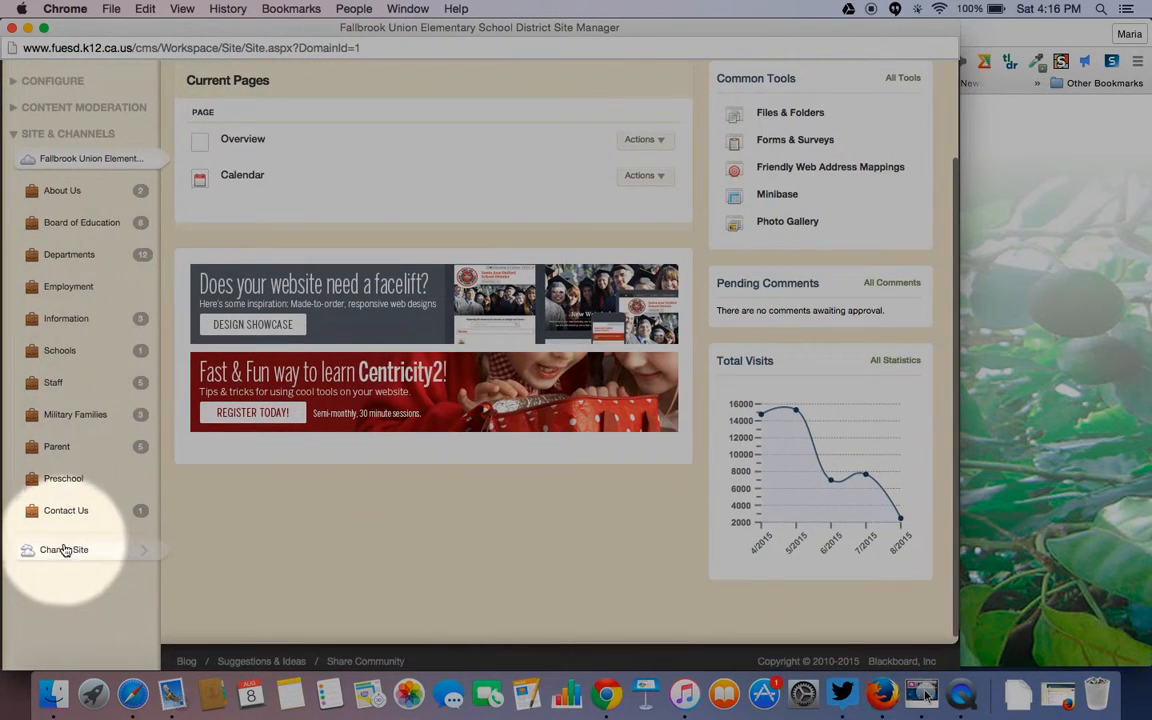
{"action": "left_click", "coordinate": [63, 549]}
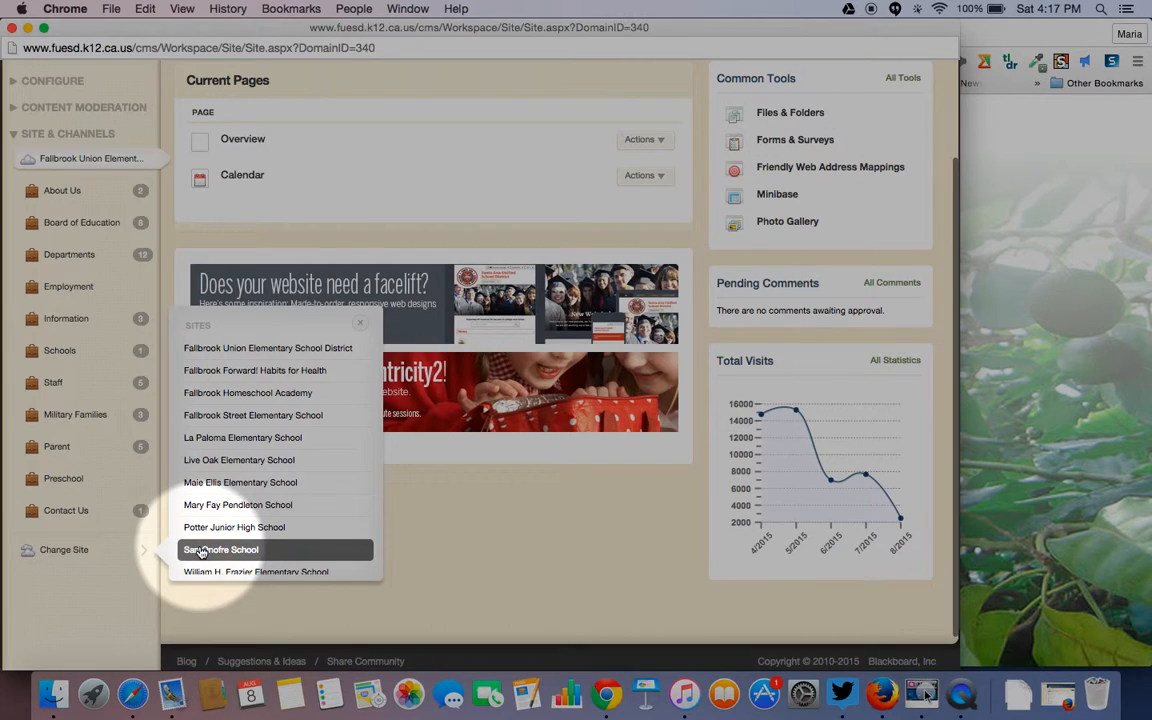
{"action": "left_click", "coordinate": [201, 550]}
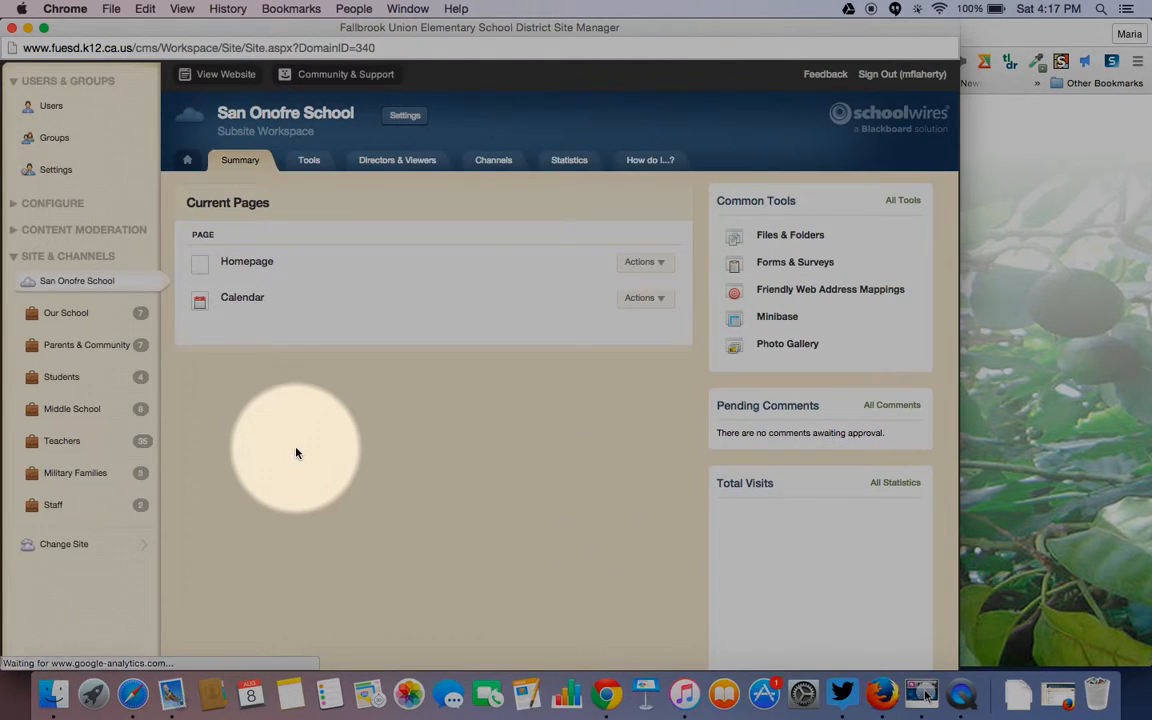
{"action": "left_click", "coordinate": [62, 441]}
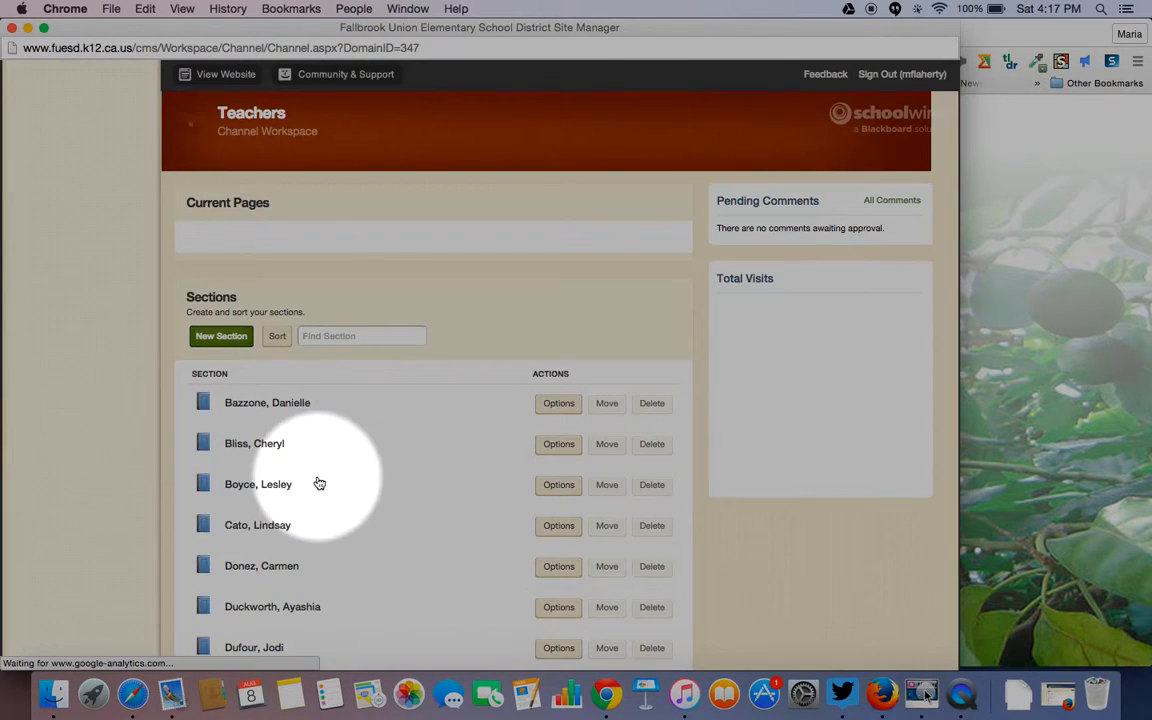
{"action": "scroll", "coordinate": [319, 483], "scroll_direction": "down", "scroll_amount": 20}
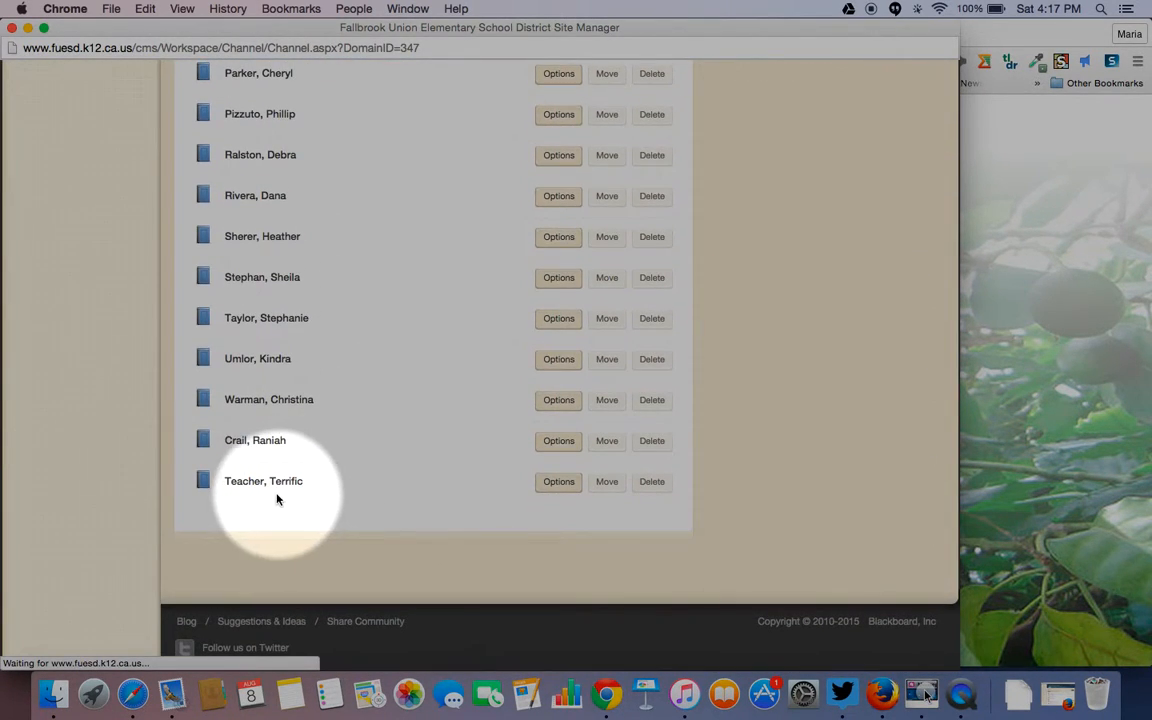
{"action": "left_click", "coordinate": [277, 483]}
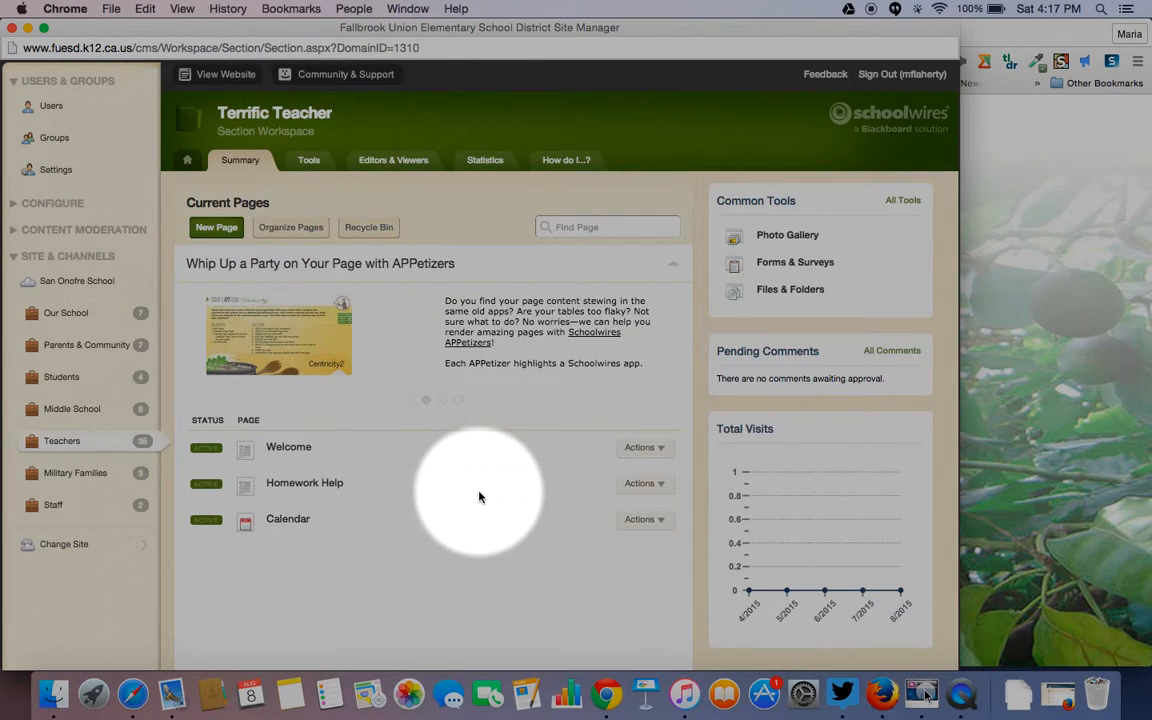
- Open the Welcome page's Content Widget for editing
{"action": "left_click", "coordinate": [287, 447]}
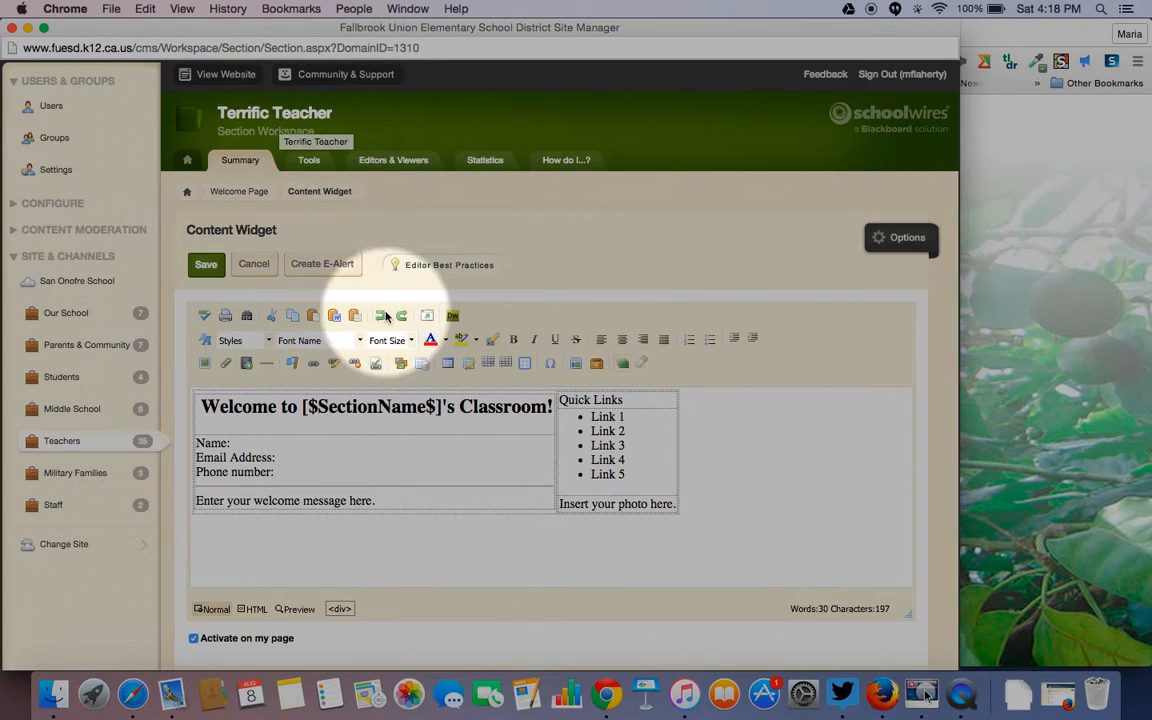
- Replace the [$SectionName$] placeholder with the teacher's name and put 'First Grade Classroom!' on its own line
{"action": "left_click", "coordinate": [441, 409]}
{"action": "key", "text": "BackSpace"}
{"action": "key", "text": "BackSpace"}
{"action": "key", "text": "BackSpace"}
{"action": "key", "text": "BackSpace"}
{"action": "key", "text": "BackSpace"}
{"action": "key", "text": "BackSpace"}
{"action": "key", "text": "BackSpace"}
{"action": "key", "text": "BackSpace"}
{"action": "key", "text": "BackSpace"}
{"action": "key", "text": "BackSpace"}
{"action": "key", "text": "BackSpace"}
{"action": "key", "text": "BackSpace"}
{"action": "key", "text": "BackSpace"}
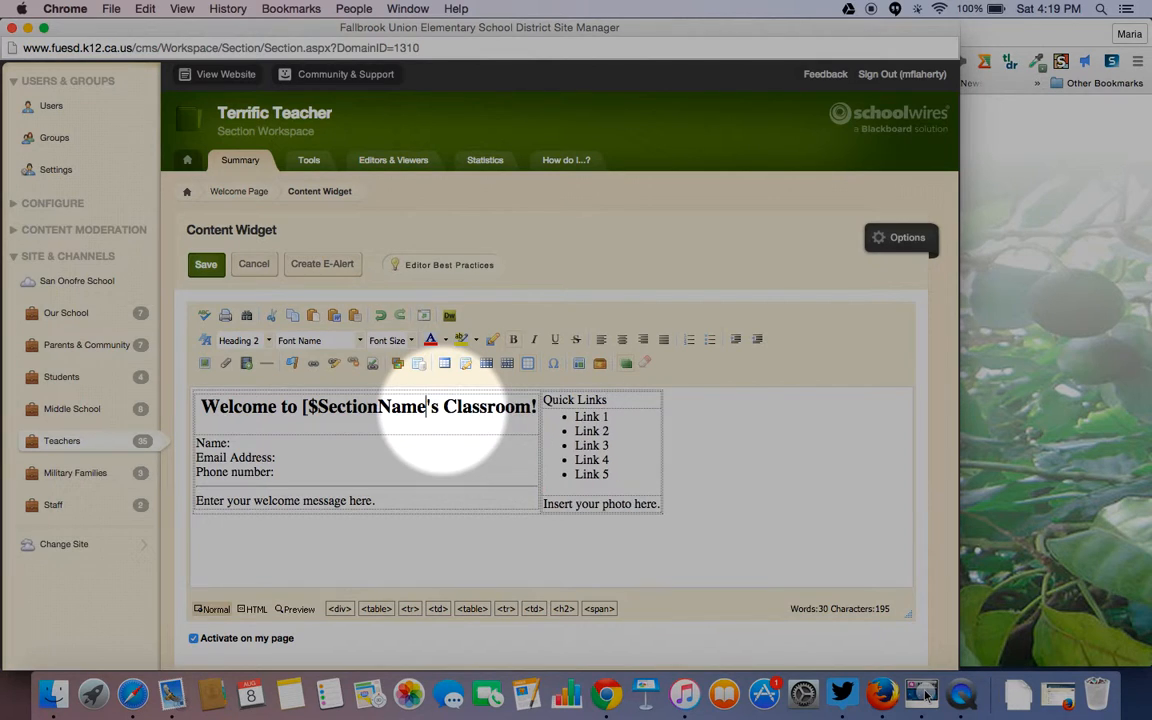
{"action": "key", "text": "BackSpace"}
{"action": "key", "text": "BackSpace"}
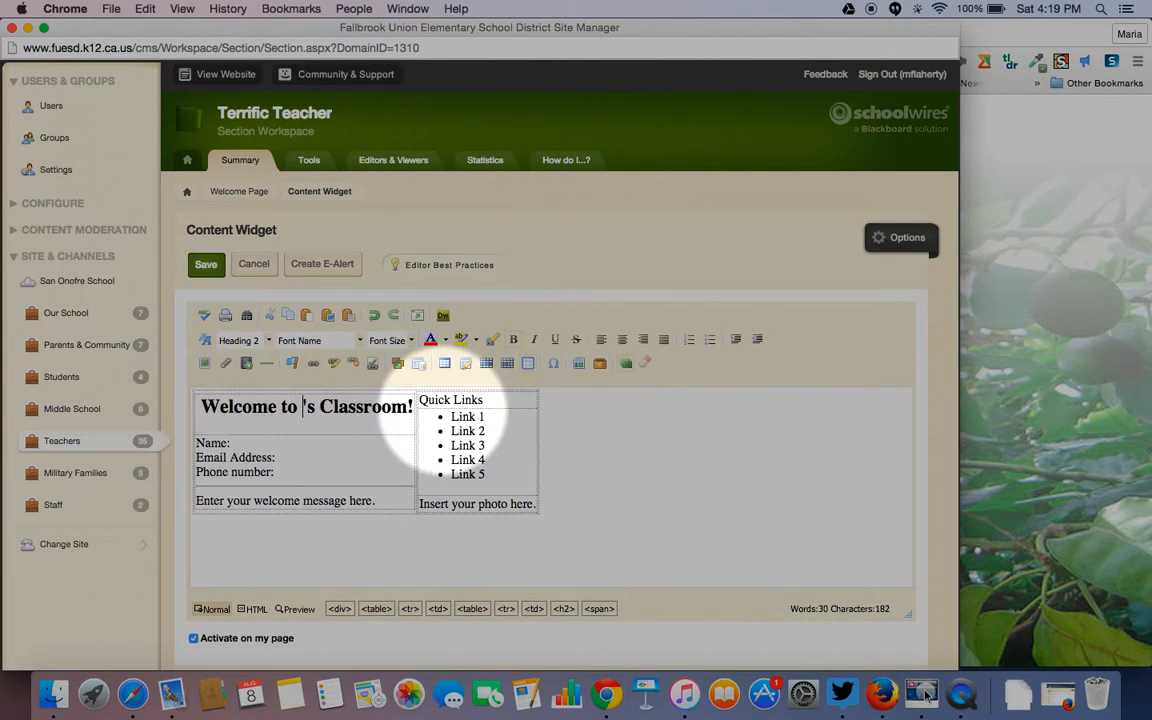
{"action": "type", "text": "Miss Te"}
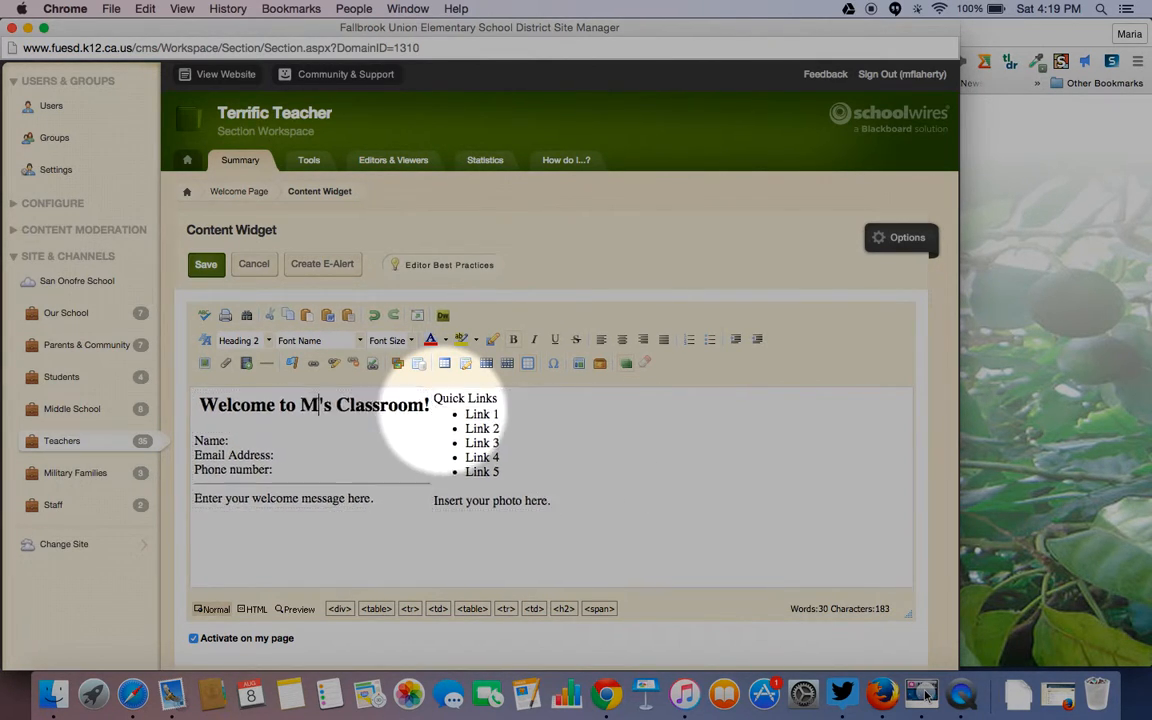
{"action": "type", "text": "acher"}
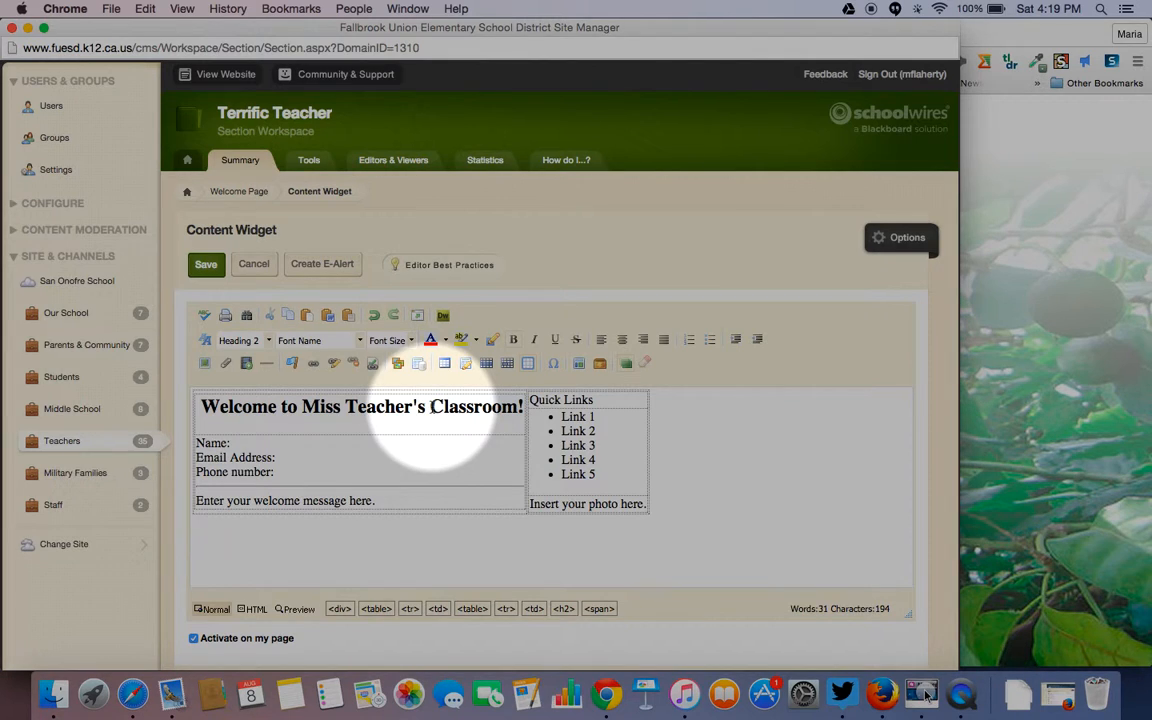
{"action": "left_click", "coordinate": [432, 407]}
{"action": "type", "text": "Firs"}
{"action": "type", "text": "t Gr"}
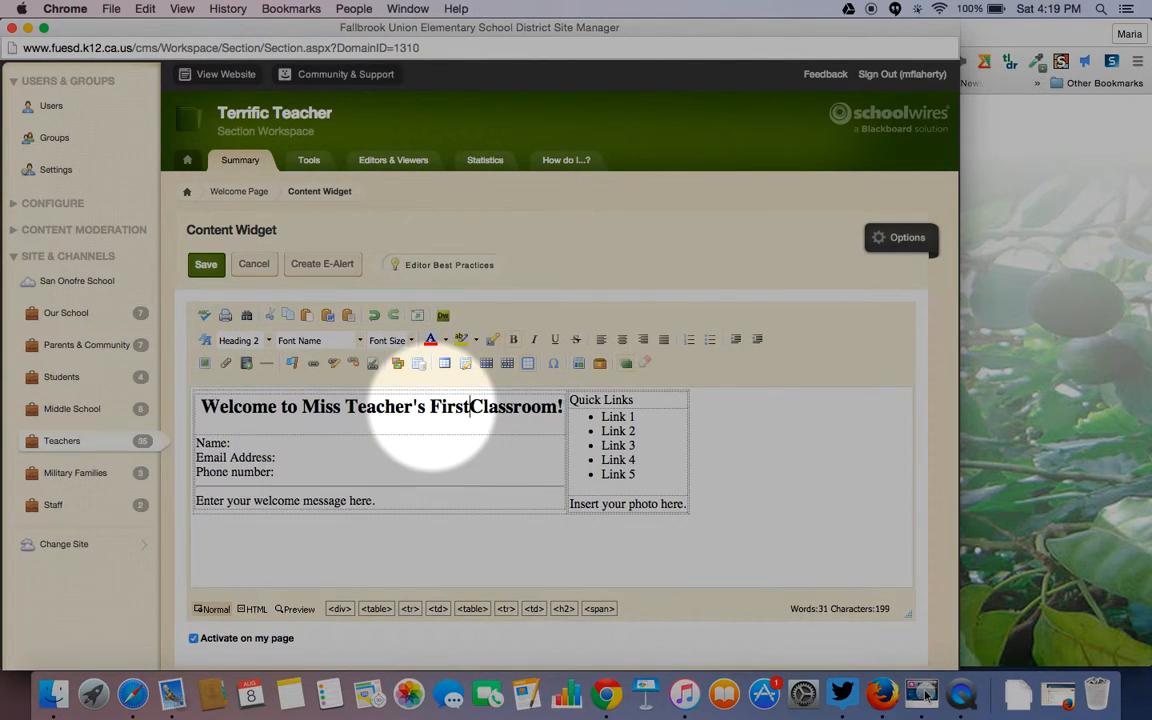
{"action": "type", "text": "ade"}
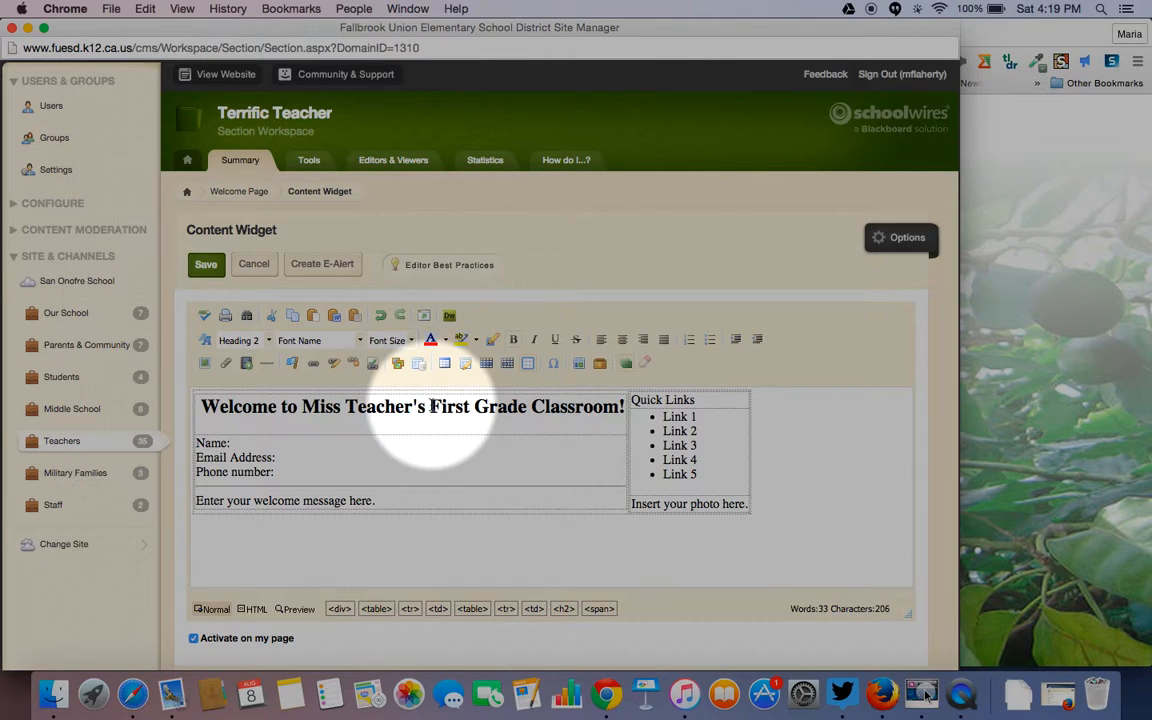
{"action": "key", "text": "Return"}
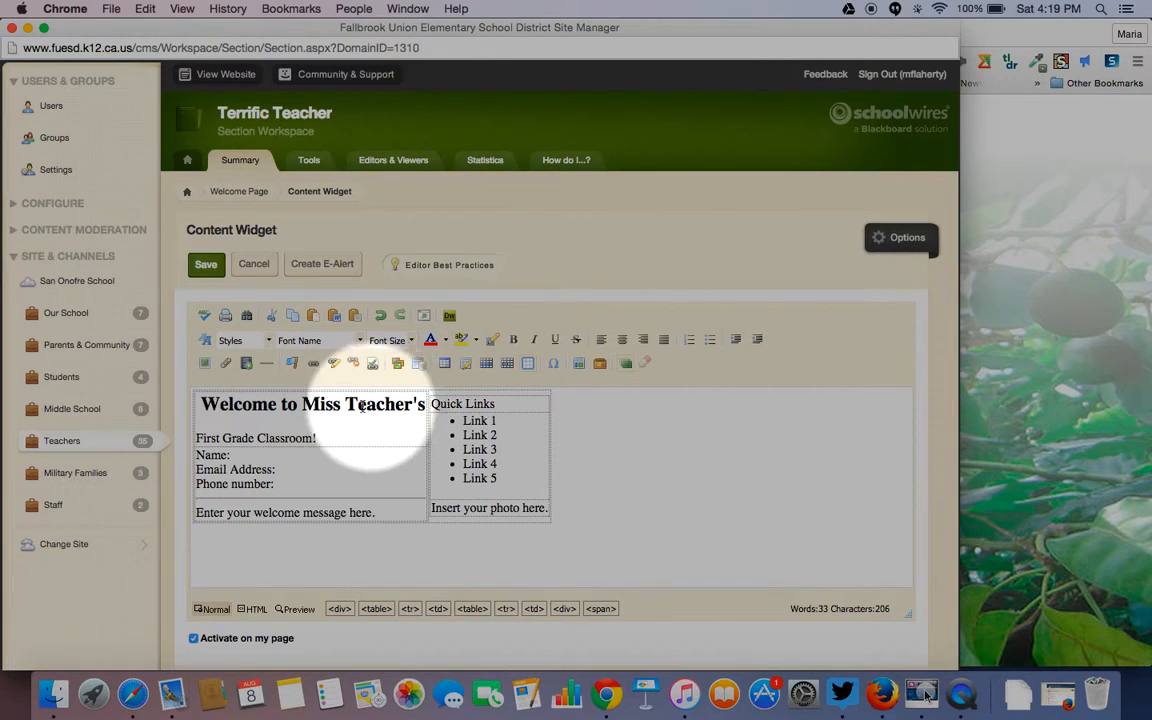
- Make the 'First Grade Classroom!' line bold, 18pt (size 5) and centered
{"action": "left_click_drag", "start_coordinate": [318, 438], "coordinate": [197, 437]}
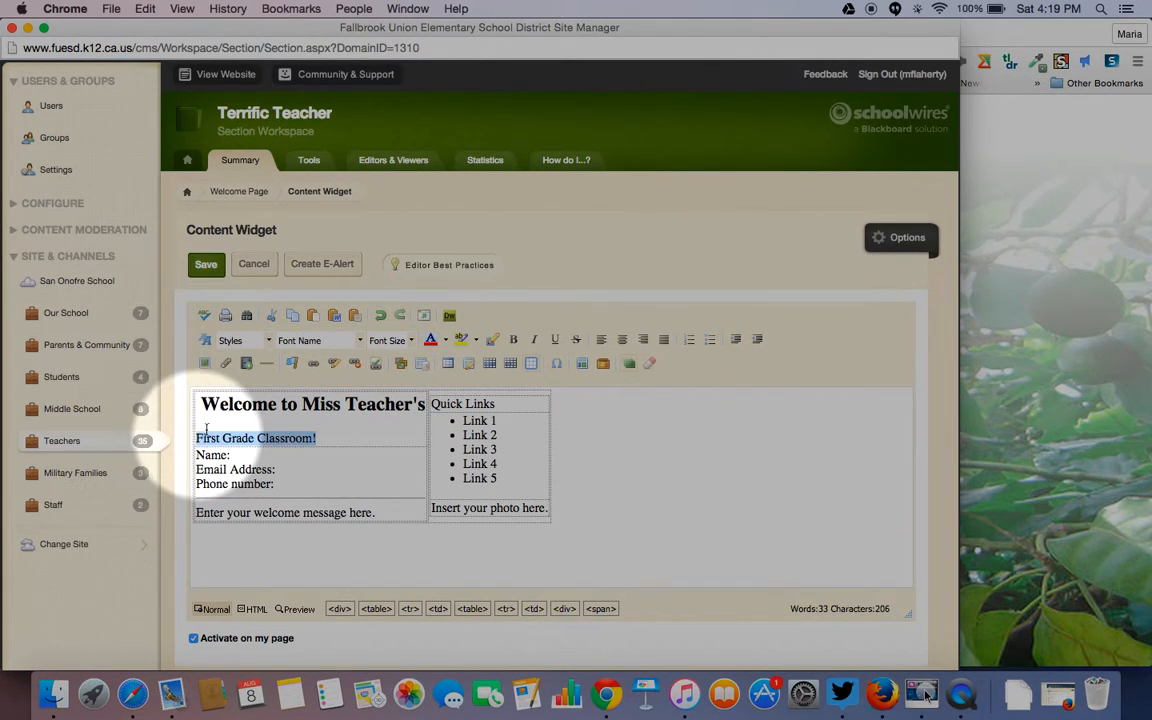
{"action": "left_click", "coordinate": [514, 341]}
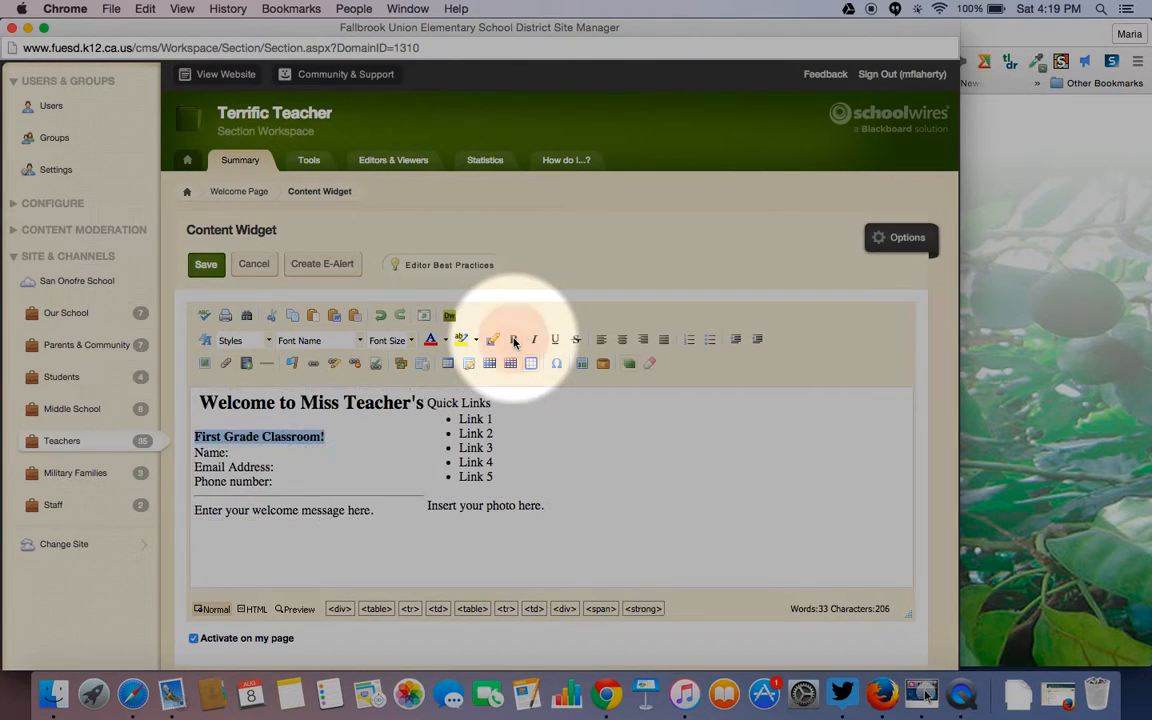
{"action": "left_click", "coordinate": [412, 341]}
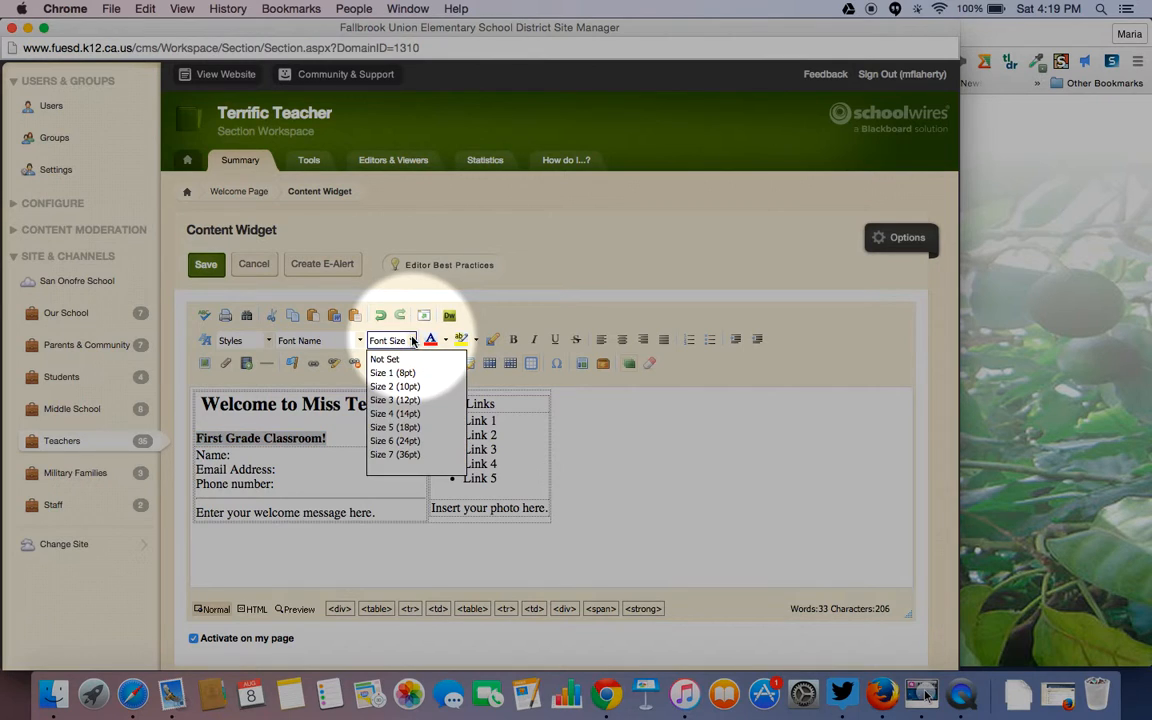
{"action": "left_click", "coordinate": [394, 428]}
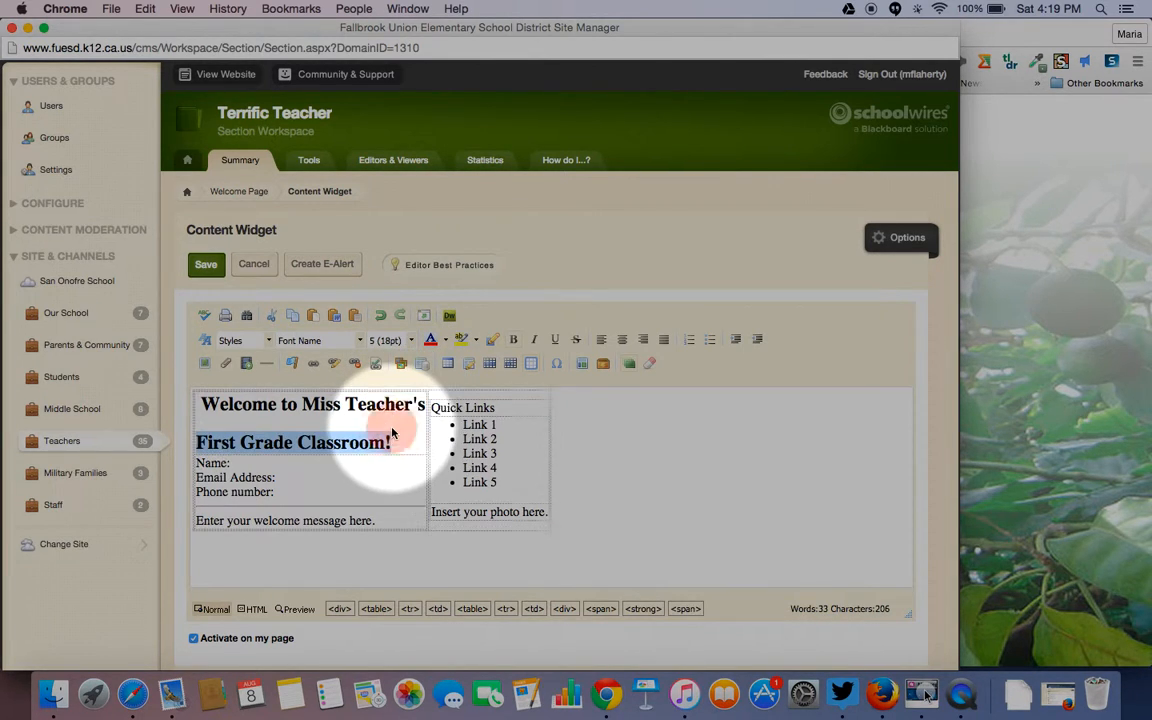
{"action": "left_click", "coordinate": [622, 342]}
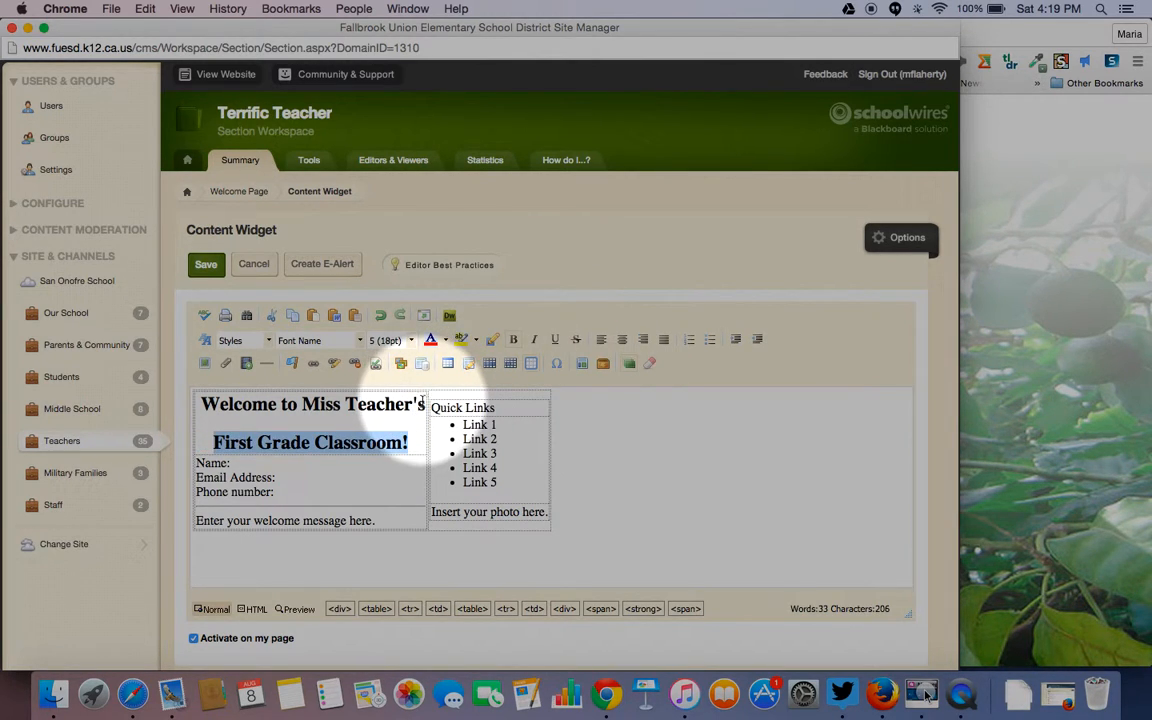
- Center the welcome heading as well
{"action": "left_click_drag", "start_coordinate": [424, 404], "coordinate": [200, 404]}
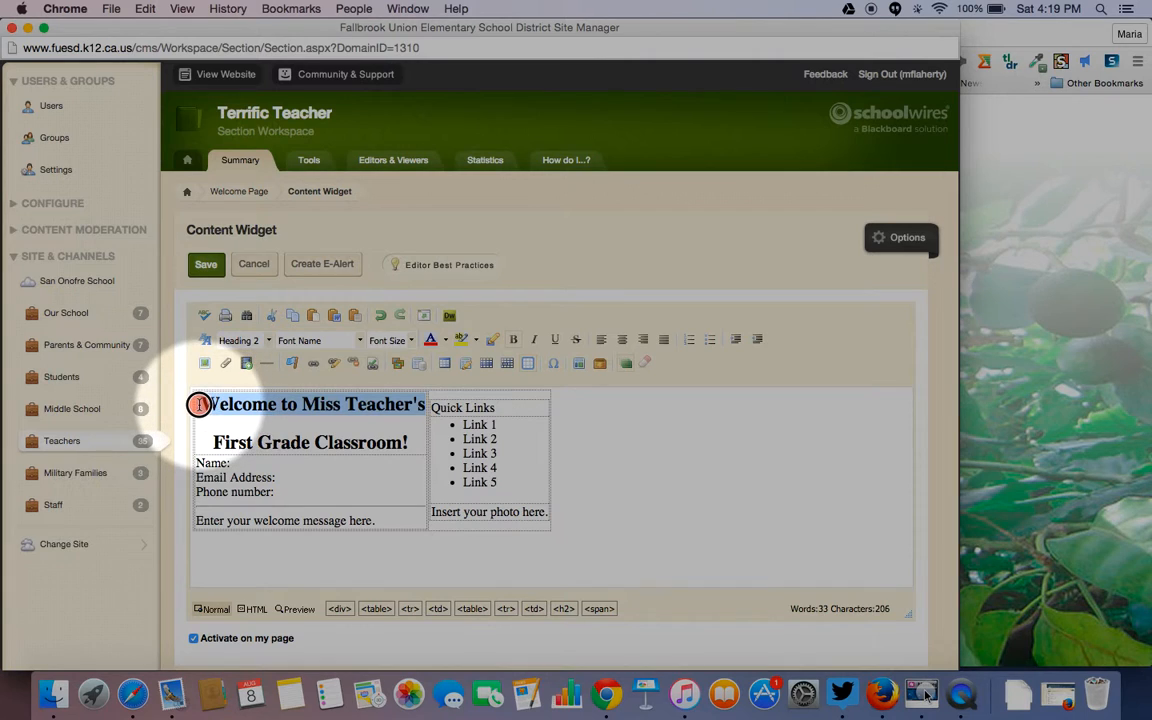
{"action": "left_click", "coordinate": [622, 341]}
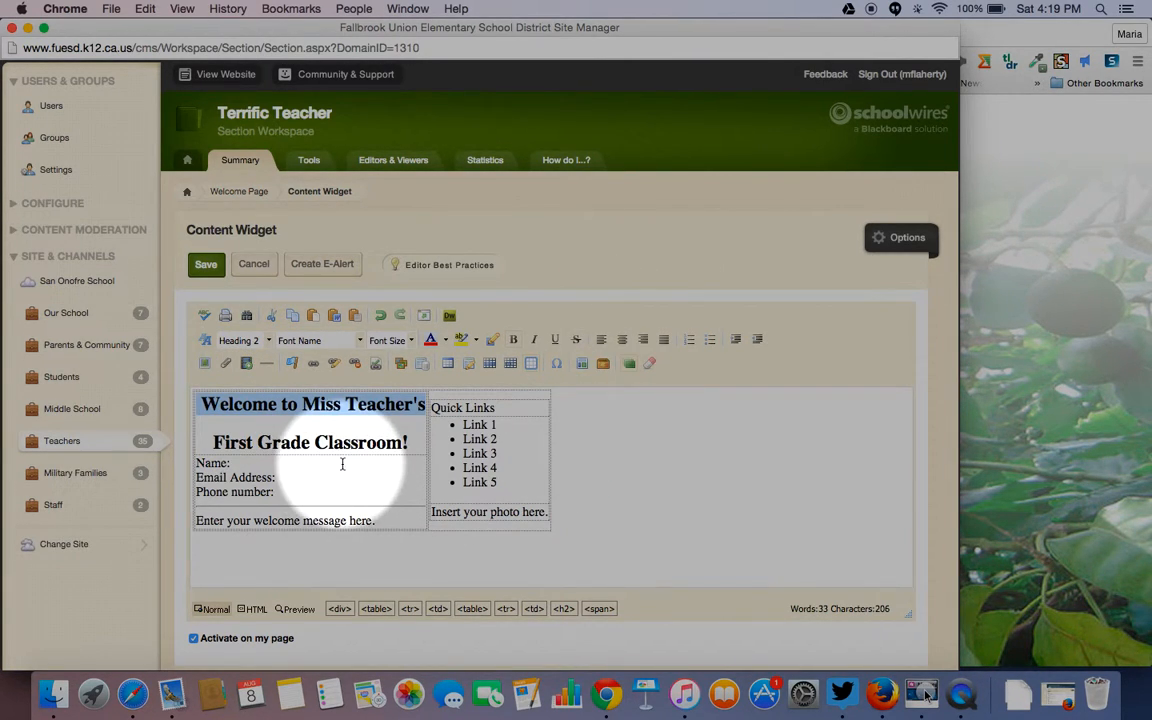
{"action": "left_click", "coordinate": [239, 462]}
- Fill in the teacher's name and e-mail address in the contact block
{"action": "type", "text": "Terrific Tea"}
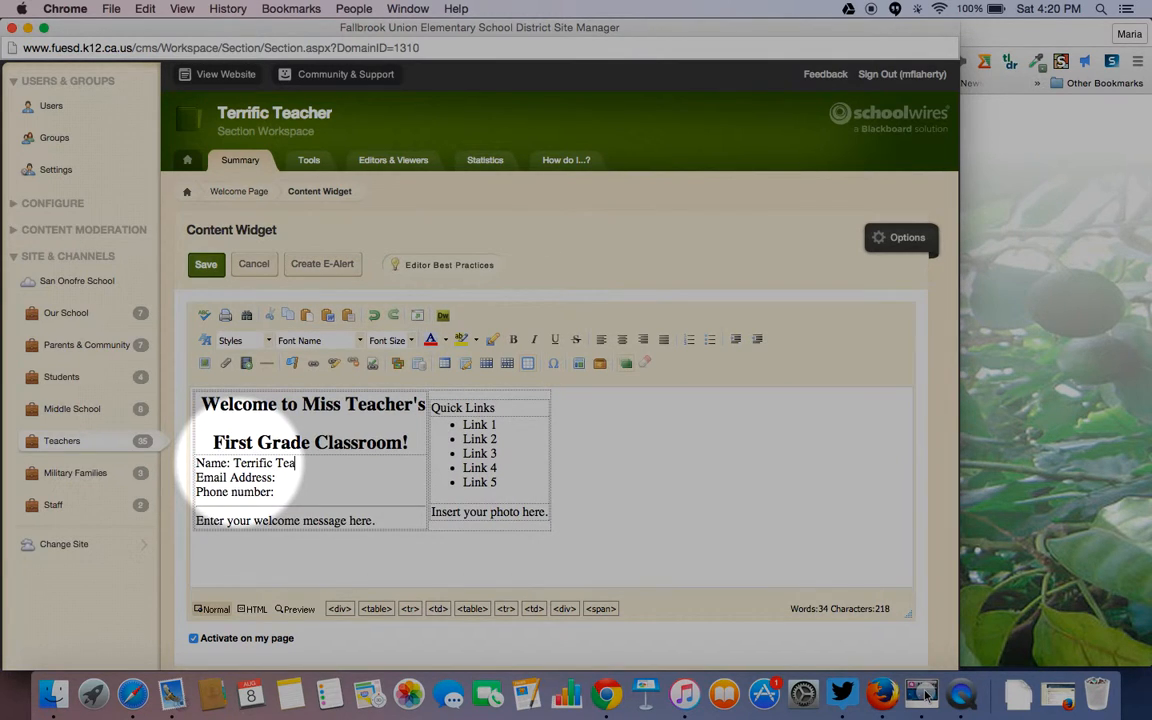
{"action": "type", "text": "ch"}
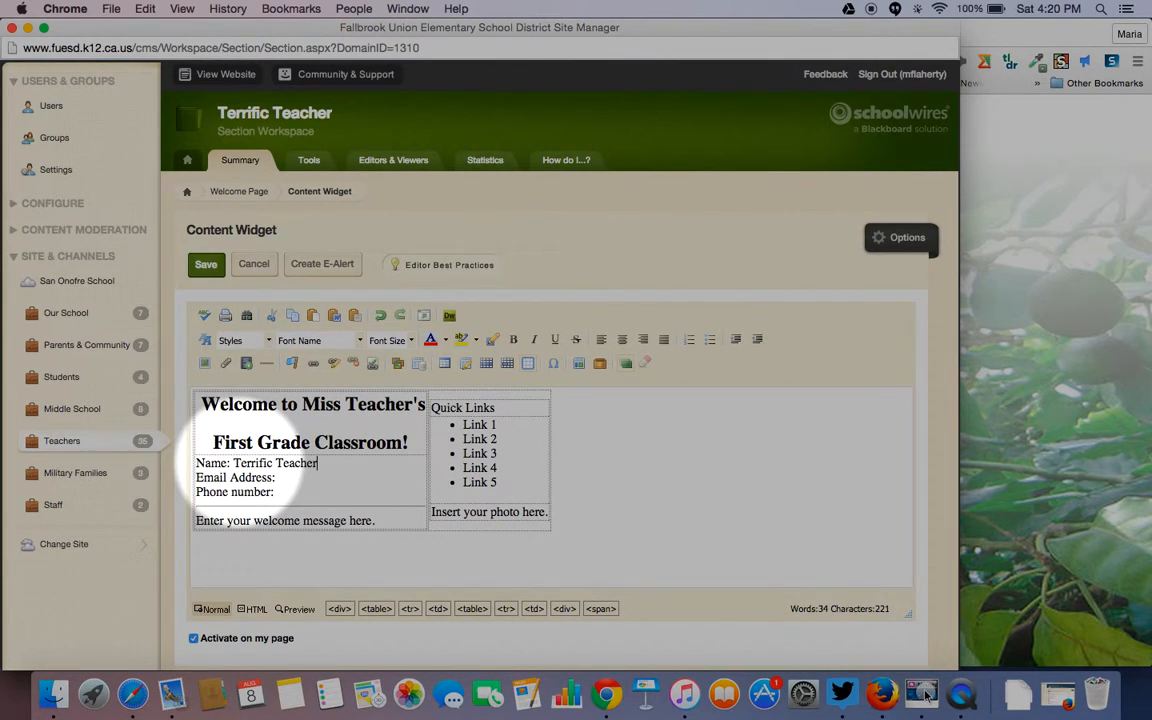
{"action": "type", "text": "er"}
{"action": "left_click", "coordinate": [284, 480]}
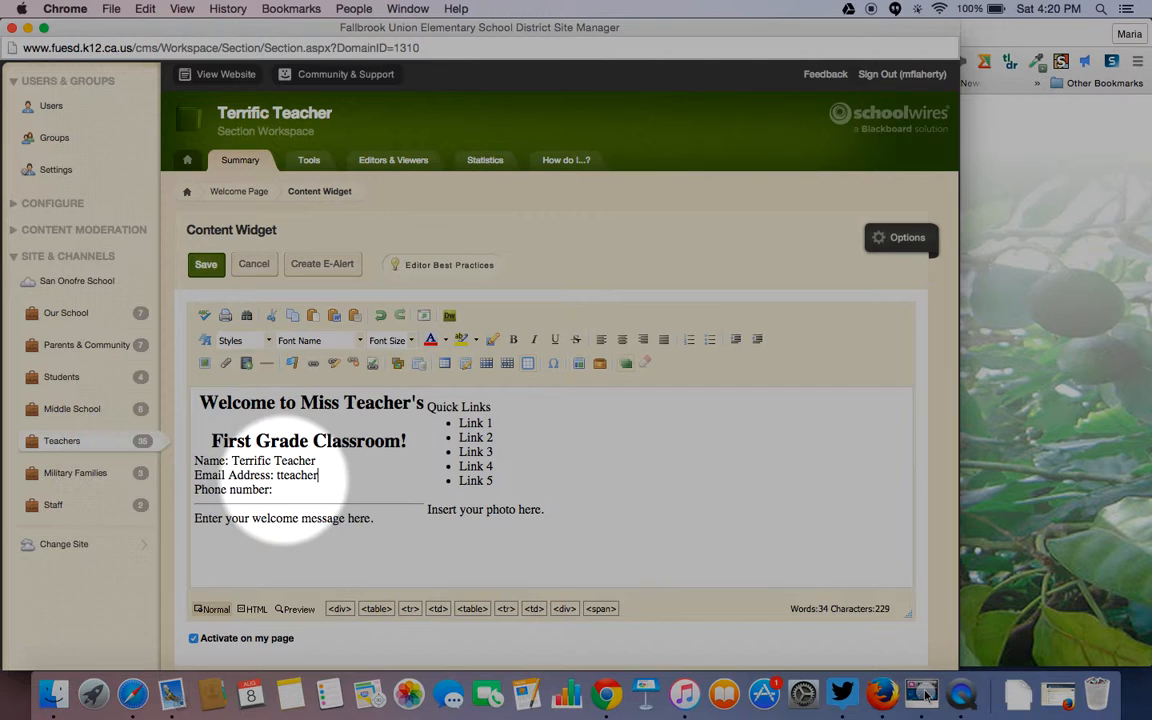
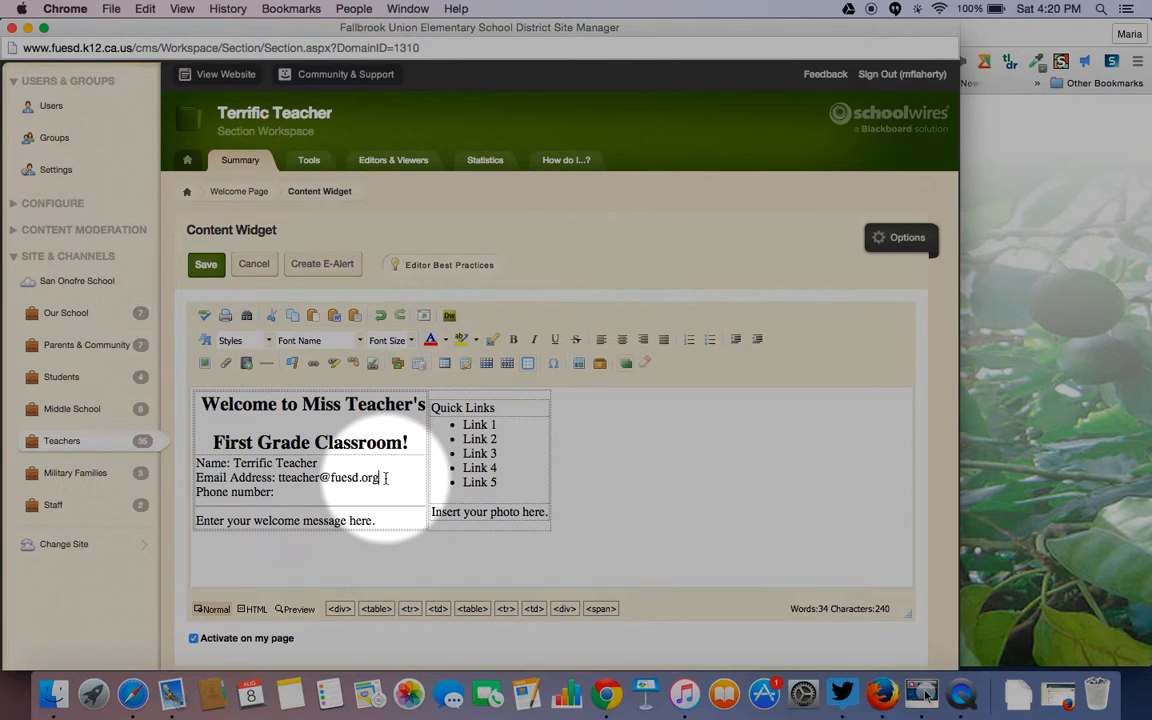
{"action": "left_click_drag", "start_coordinate": [386, 478], "coordinate": [277, 478]}
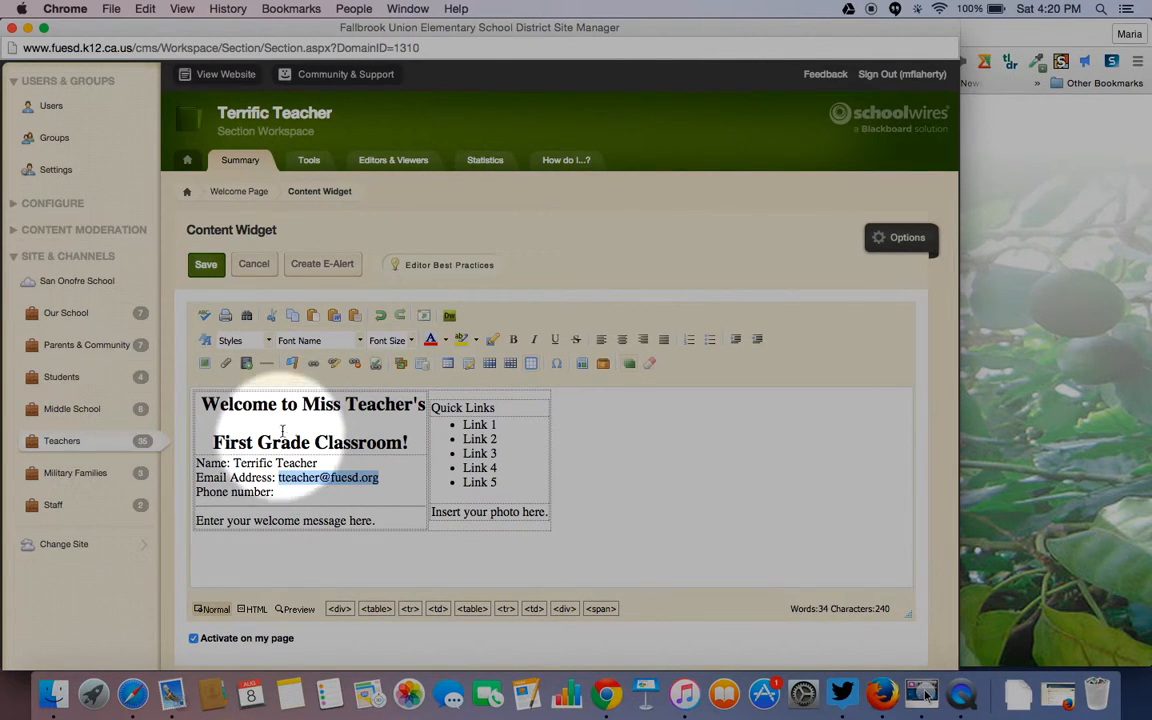
- Turn the selected address into an e-mail link with Insert Link
{"action": "left_click", "coordinate": [314, 366]}
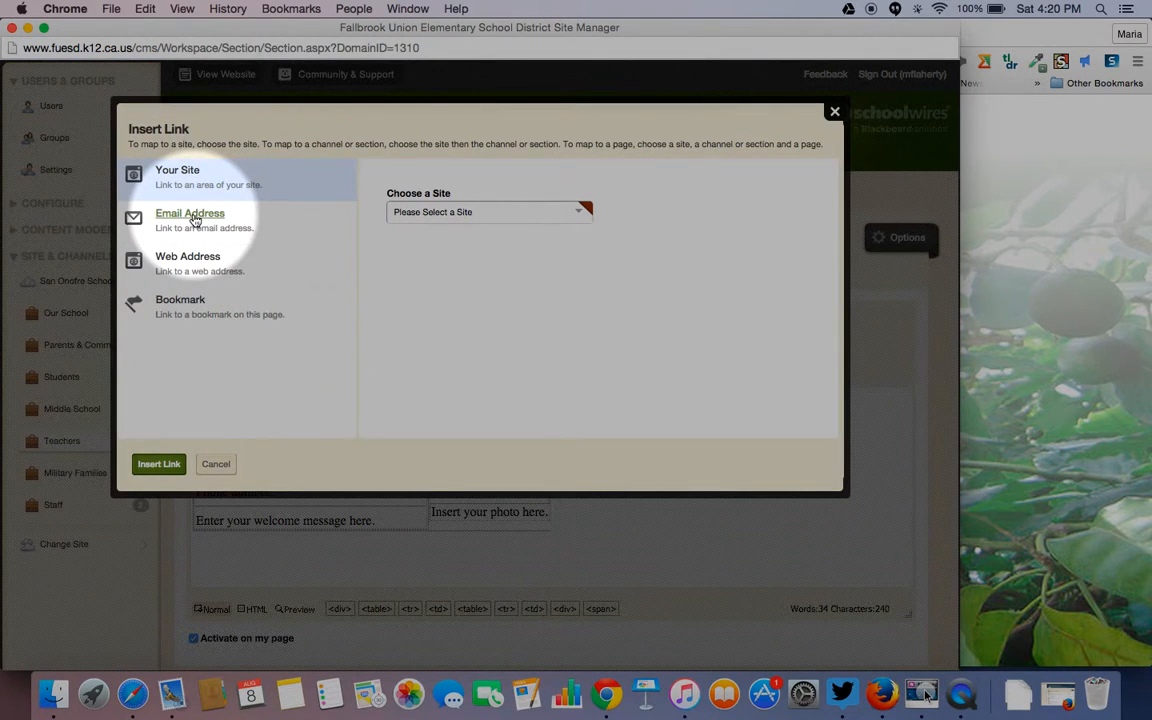
{"action": "left_click", "coordinate": [213, 219]}
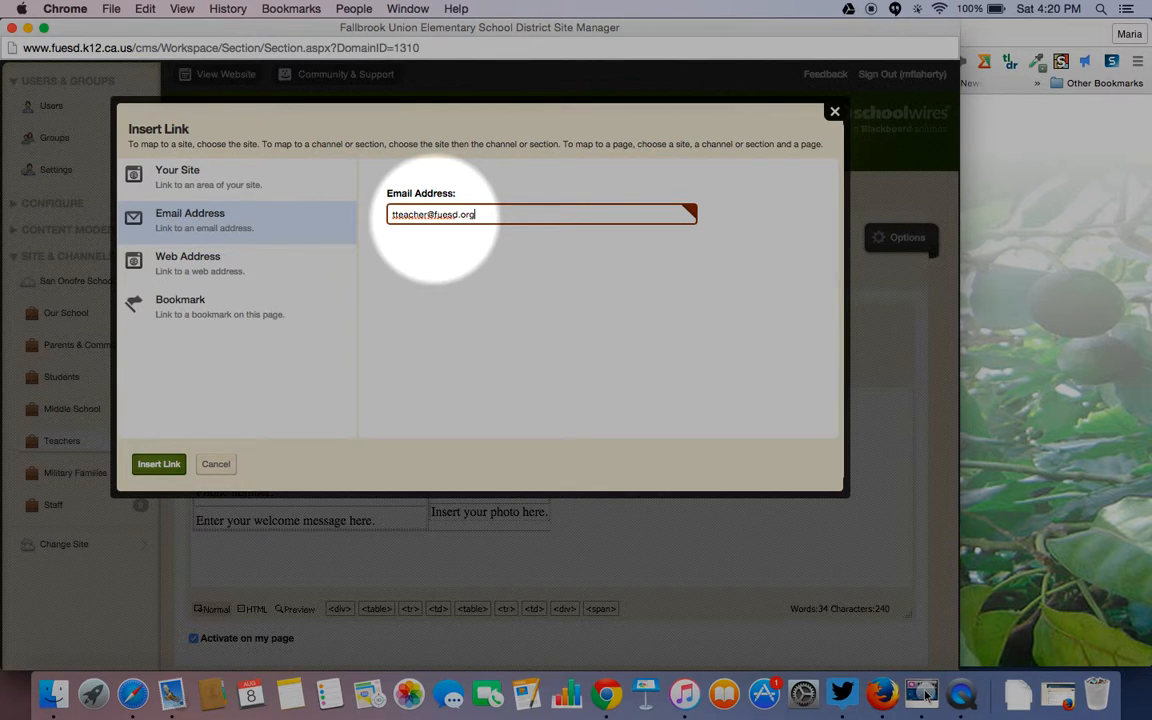
{"action": "left_click", "coordinate": [160, 465]}
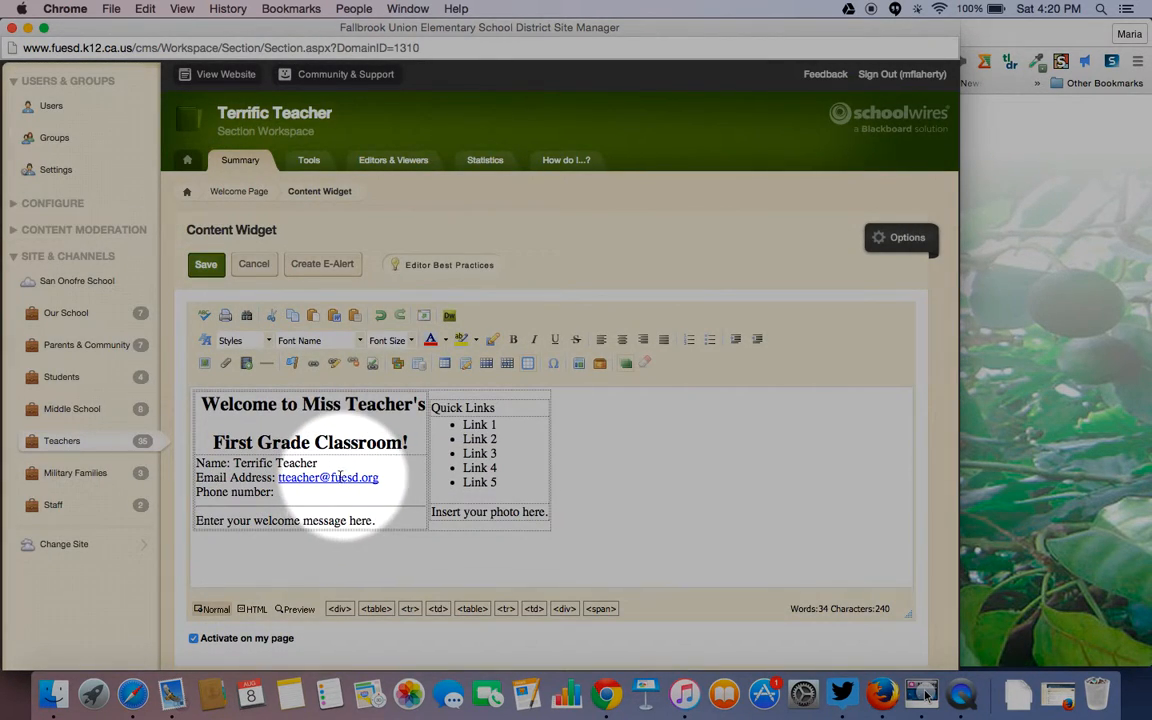
- Enter the phone number, bold the name, e-mail and phone lines, and delete the placeholder message
{"action": "left_click", "coordinate": [278, 492]}
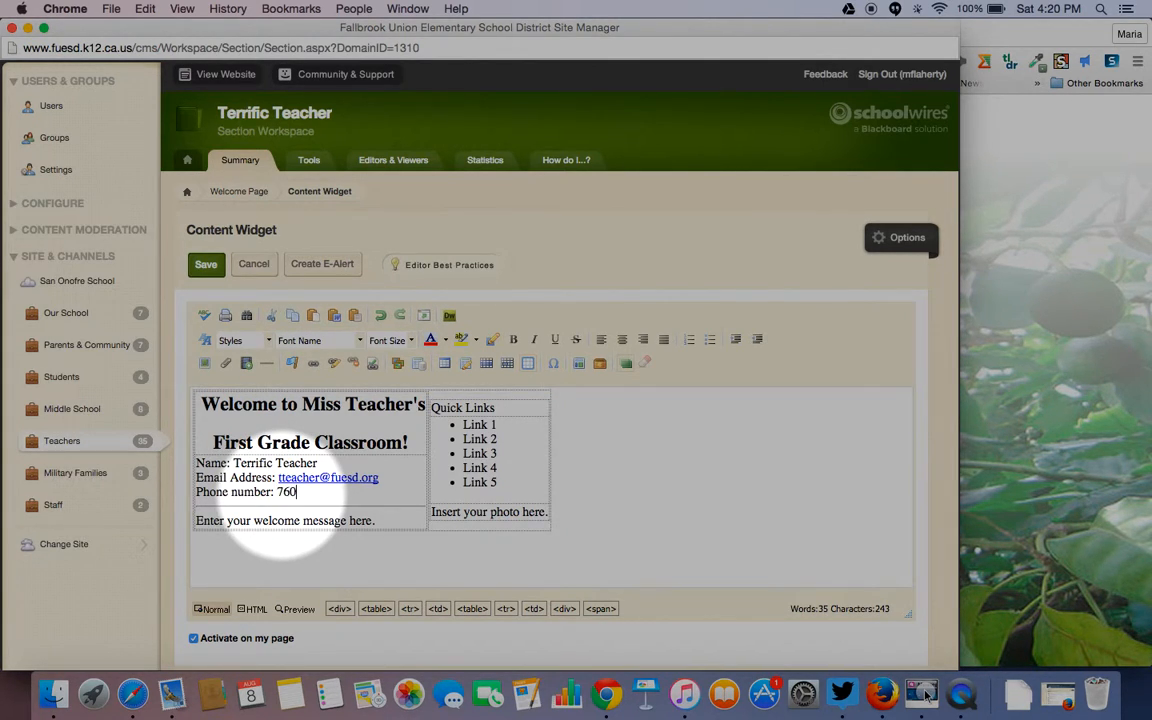
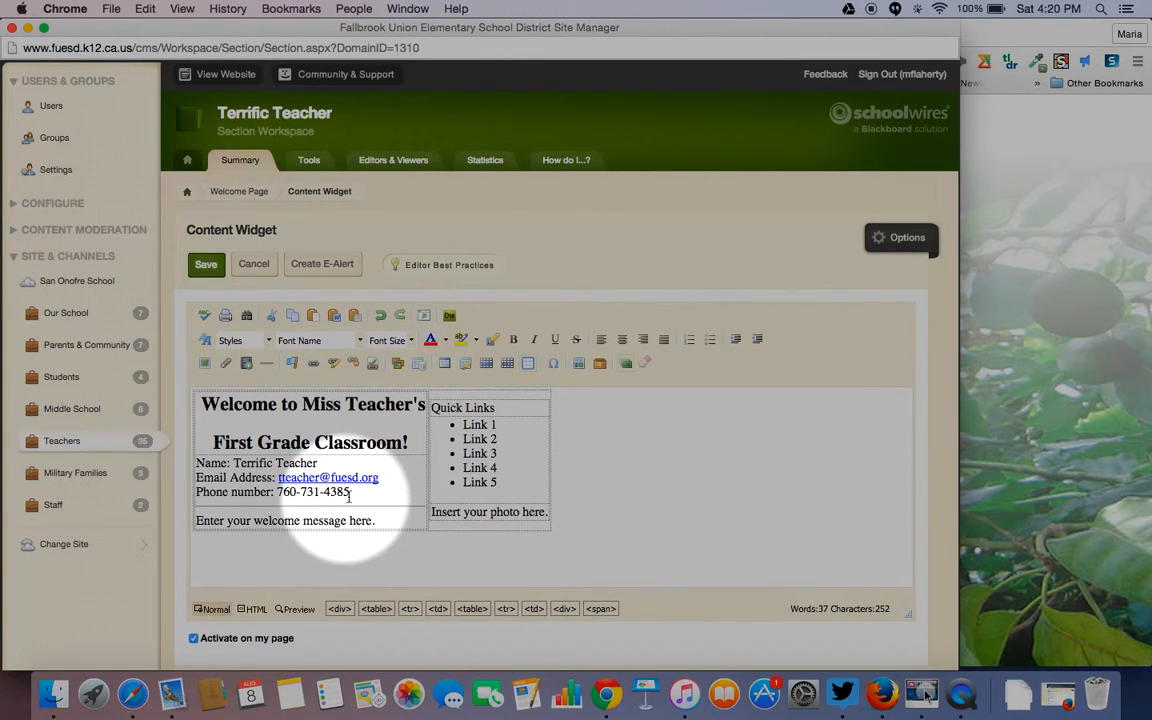
{"action": "left_click_drag", "start_coordinate": [352, 492], "coordinate": [197, 465]}
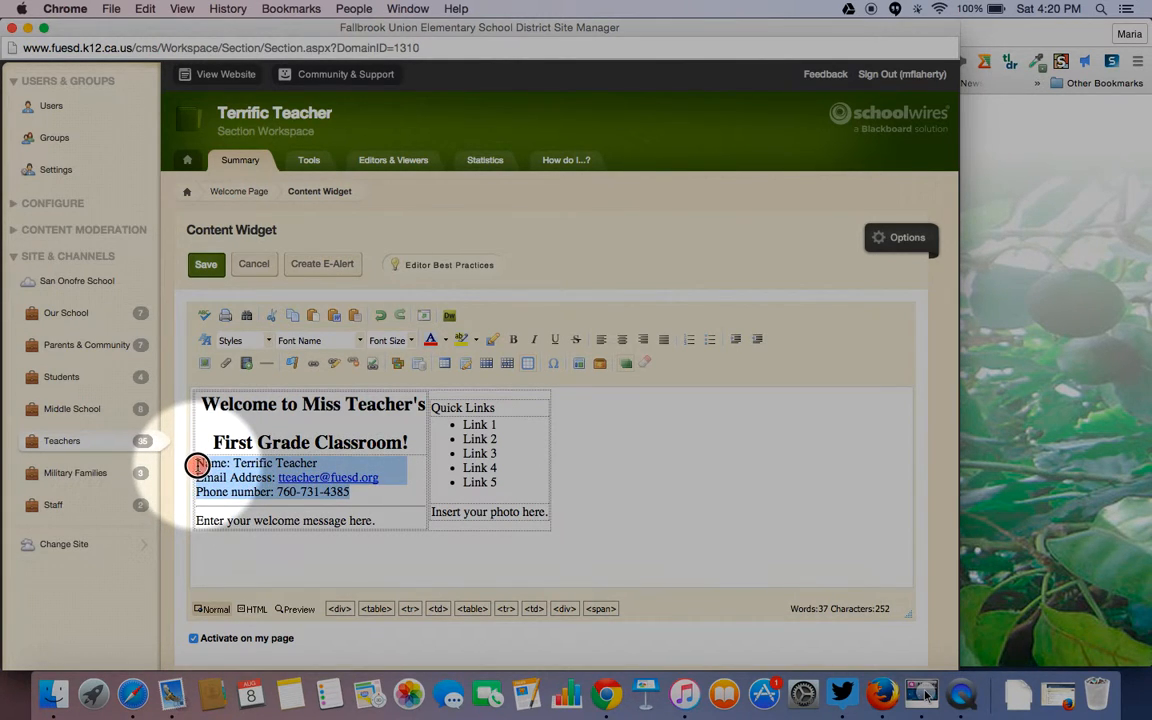
{"action": "left_click", "coordinate": [513, 342]}
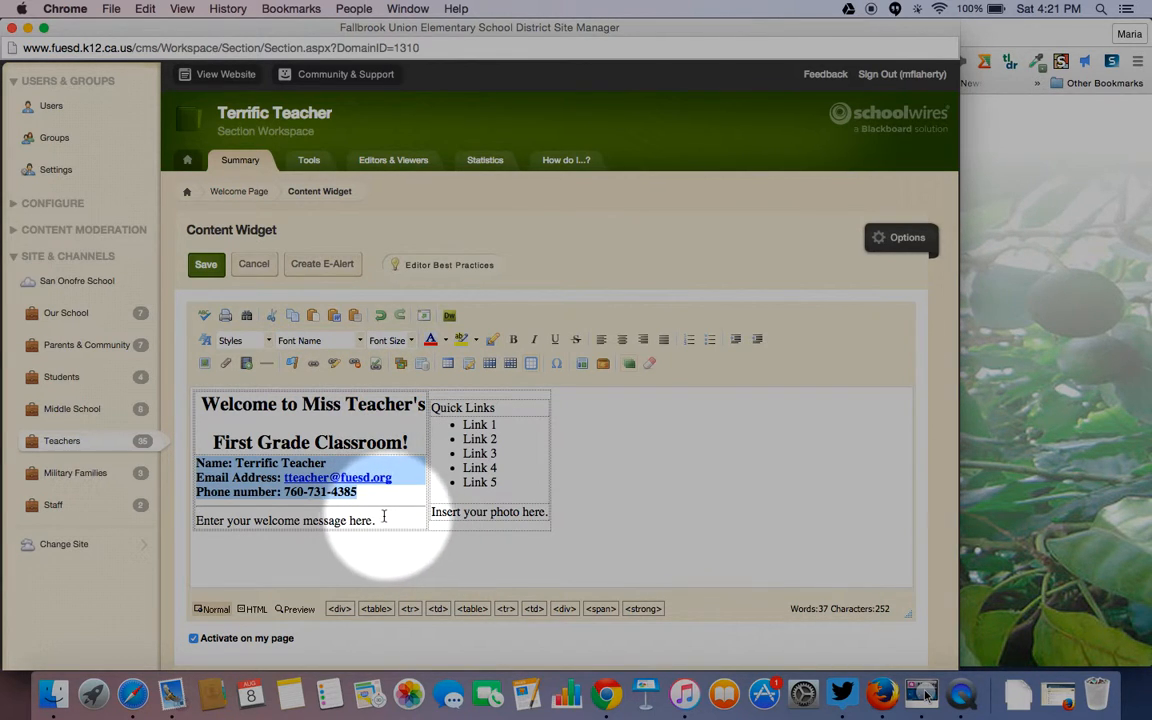
{"action": "left_click_drag", "start_coordinate": [375, 521], "coordinate": [208, 511]}
{"action": "key", "text": "BackSpace"}
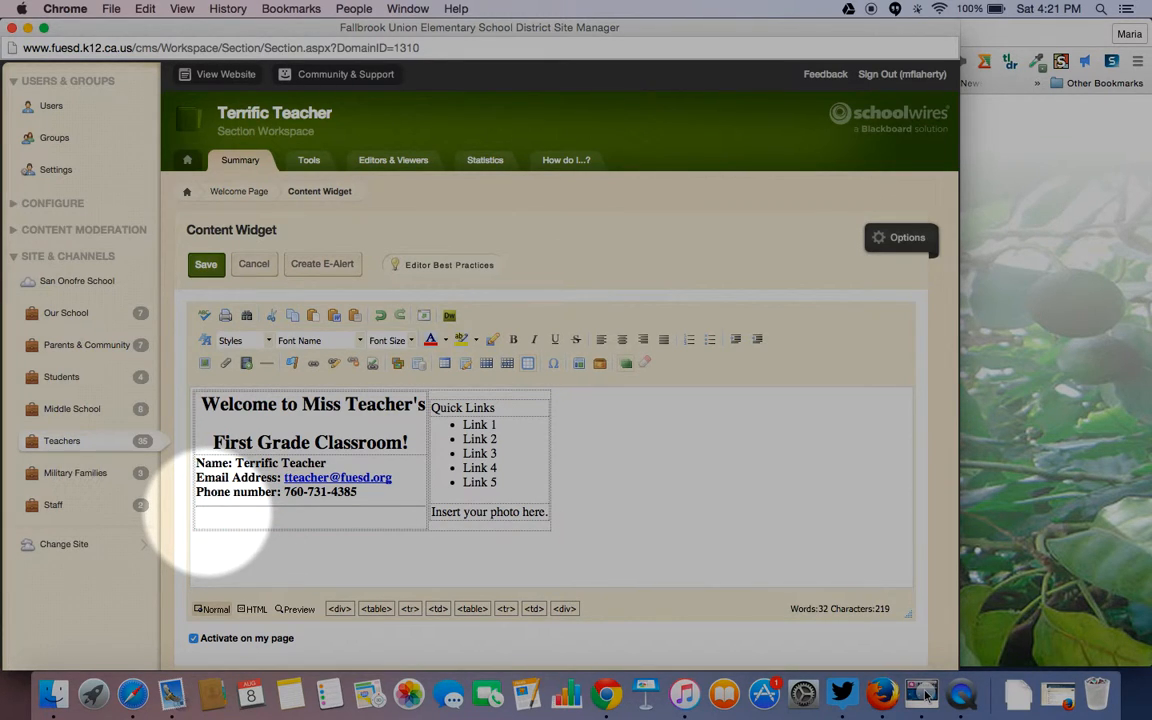
- Type 'Our class is busy learning, making friends, and becomong leaders!' into the welcome cell
{"action": "type", "text": "Our class is busy "}
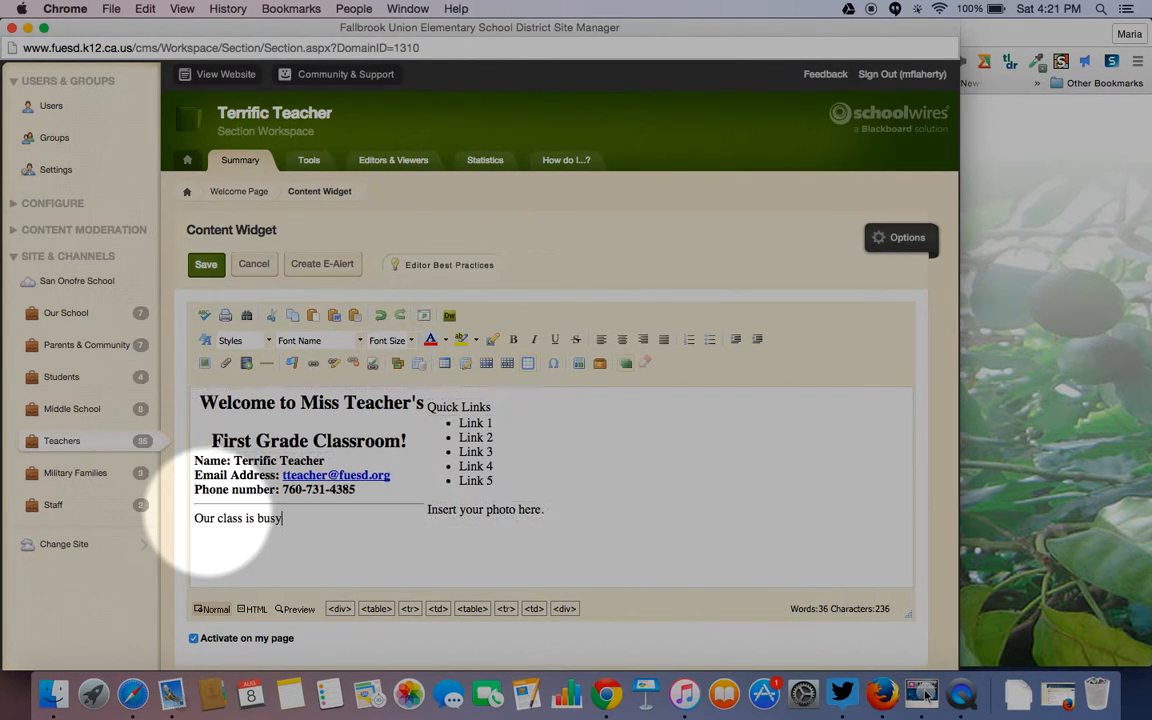
{"action": "type", "text": "learnin"}
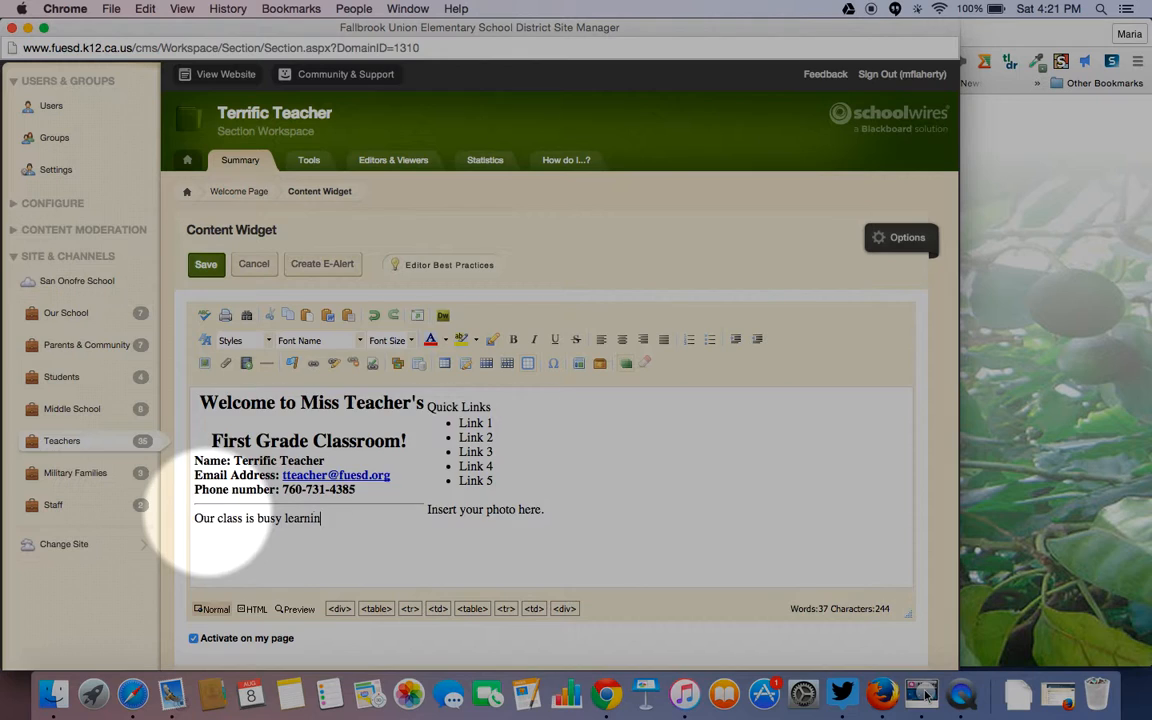
{"action": "type", "text": "g, making friends, and"}
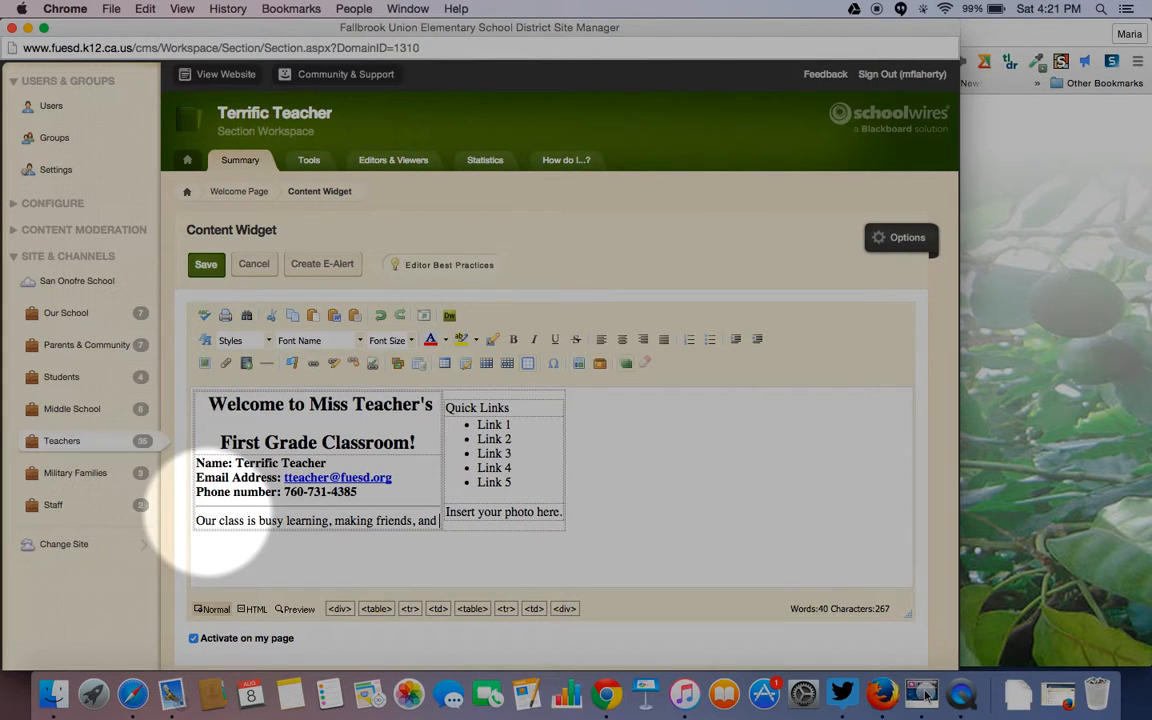
{"action": "type", "text": " becomong "}
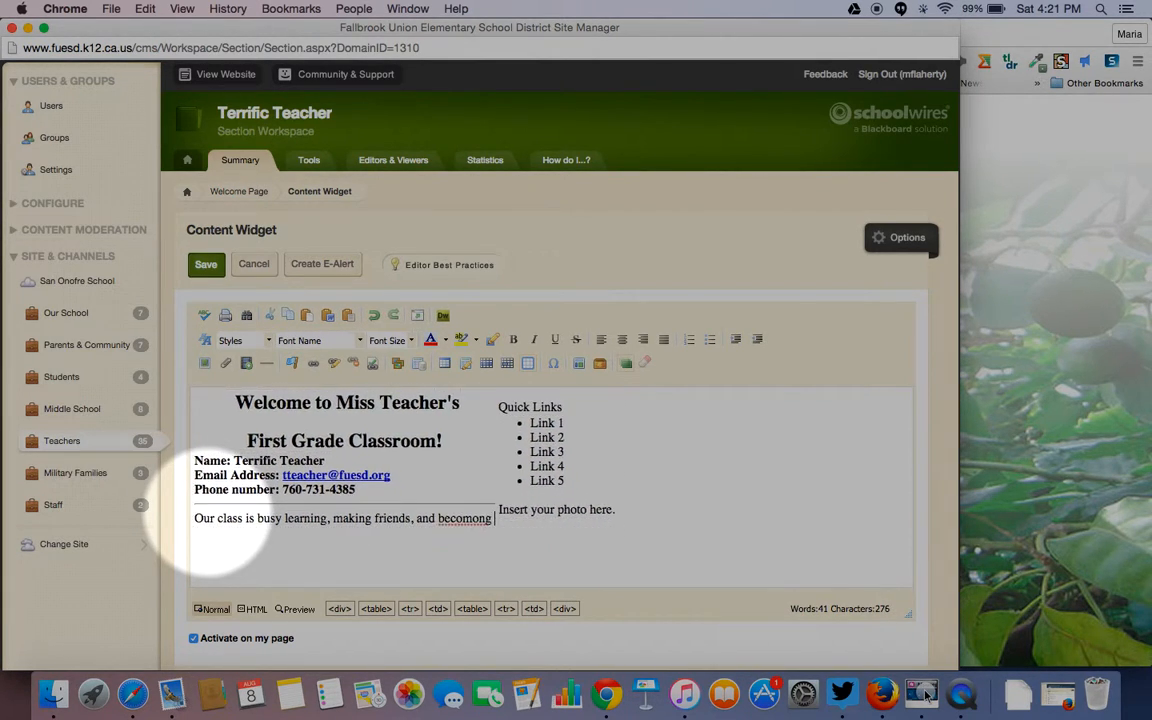
{"action": "type", "text": "leader"}
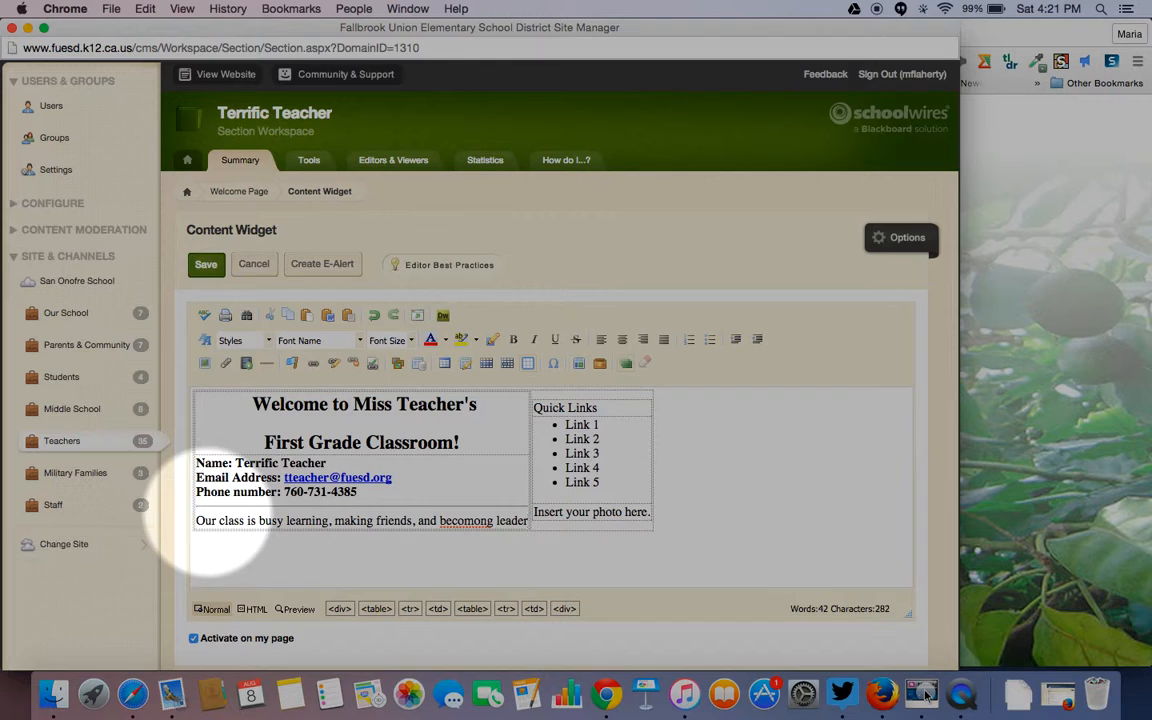
{"action": "type", "text": "s!"}
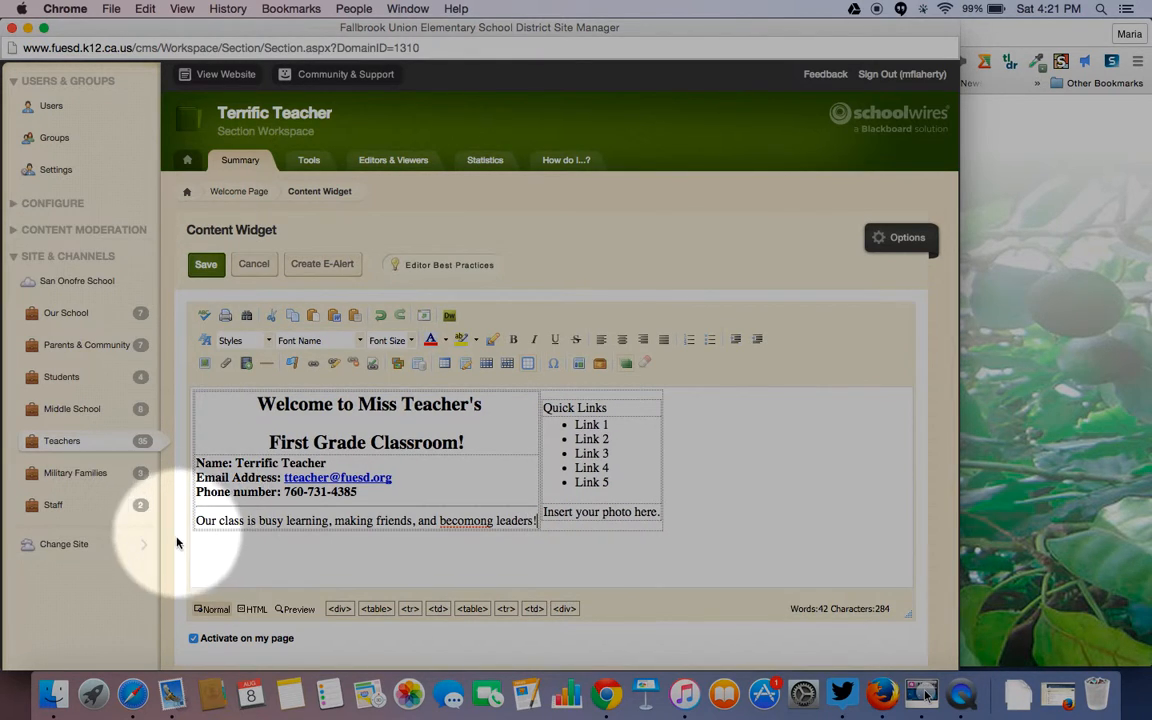
- Correct 'becomong' to 'becoming' and make the whole welcome sentence bold
{"action": "left_click", "coordinate": [493, 521]}
{"action": "key", "text": "BackSpace"}
{"action": "key", "text": "BackSpace"}
{"action": "key", "text": "BackSpace"}
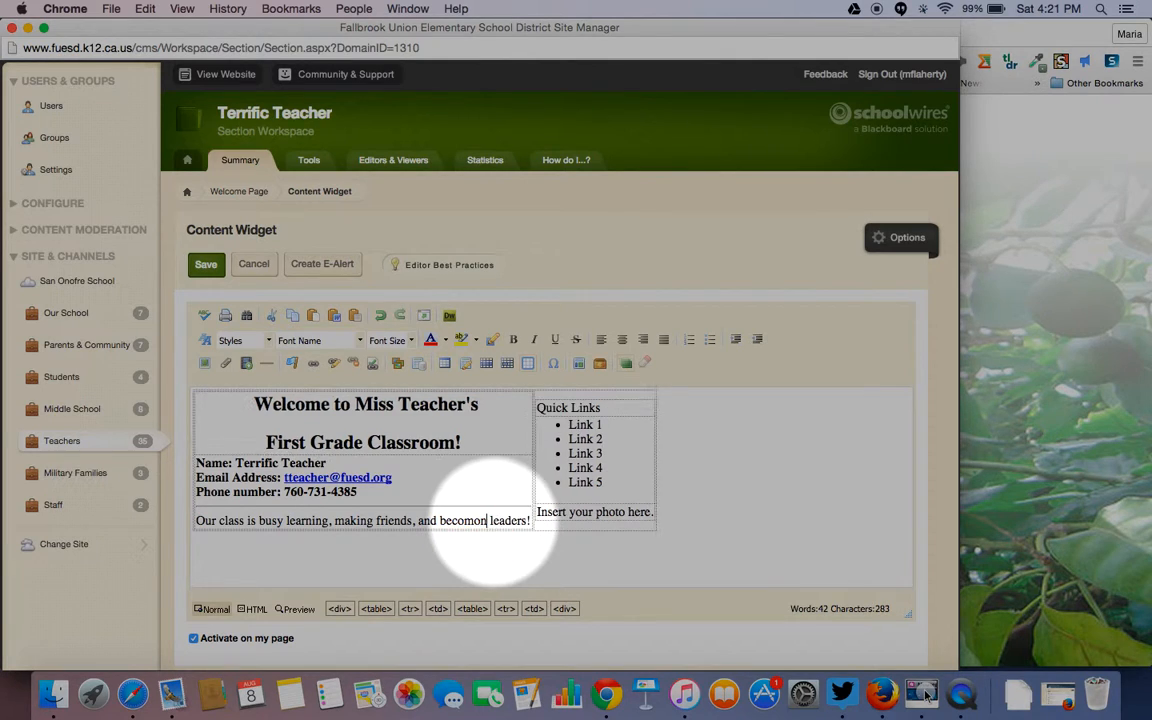
{"action": "type", "text": "ing"}
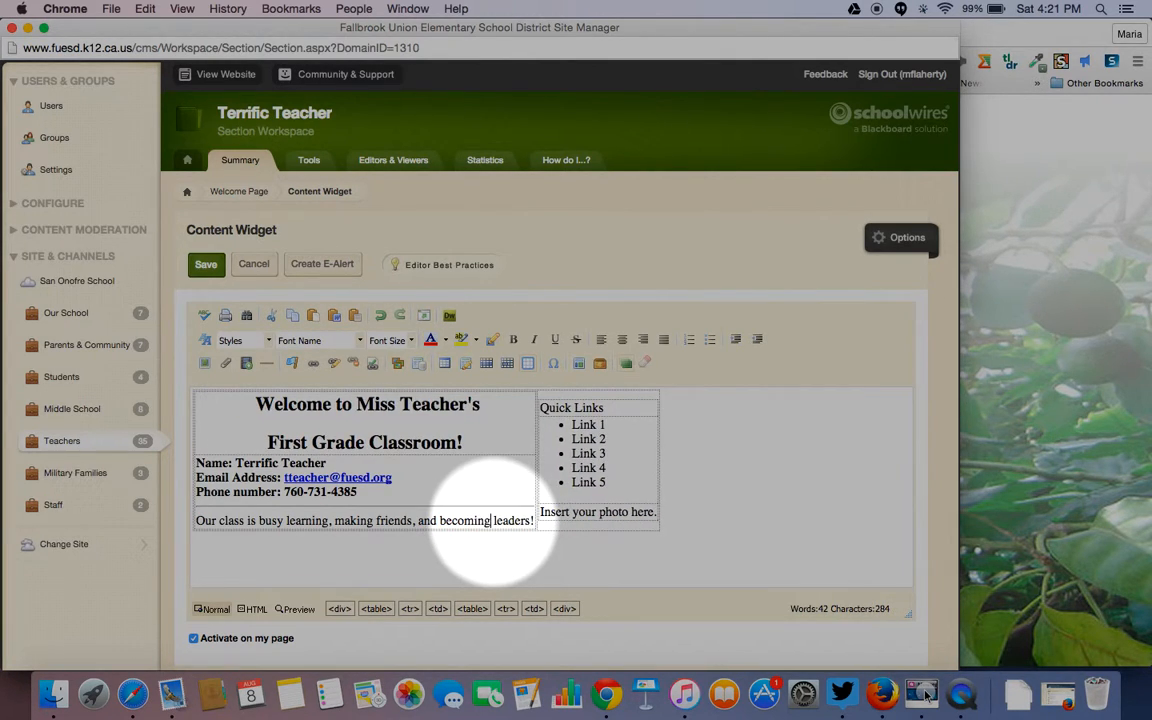
{"action": "double_click", "coordinate": [504, 522]}
{"action": "left_click_drag", "start_coordinate": [504, 522], "coordinate": [192, 522]}
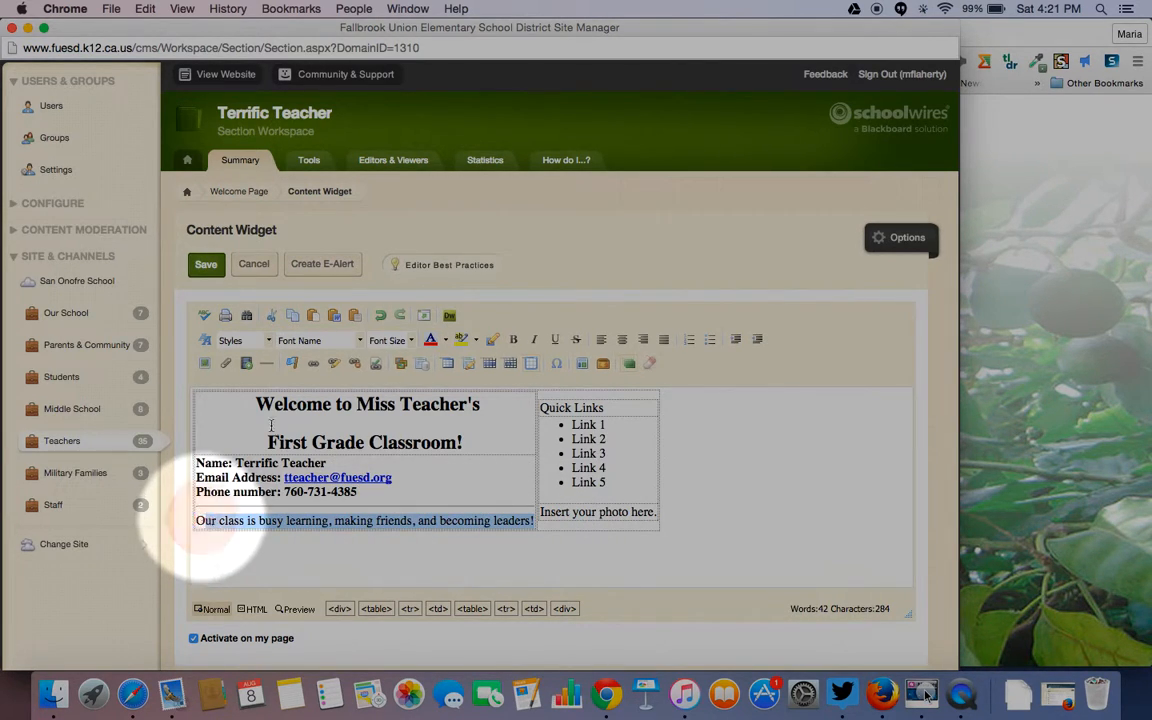
{"action": "left_click", "coordinate": [514, 339]}
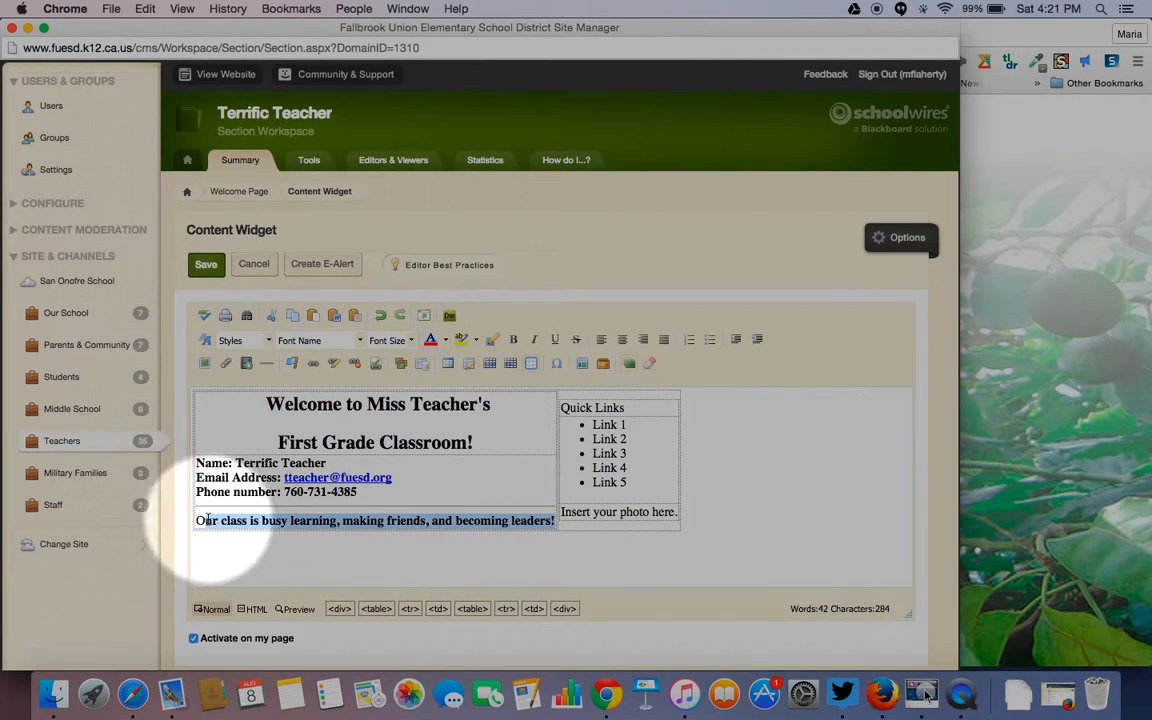
{"action": "left_click_drag", "start_coordinate": [207, 520], "coordinate": [195, 520]}
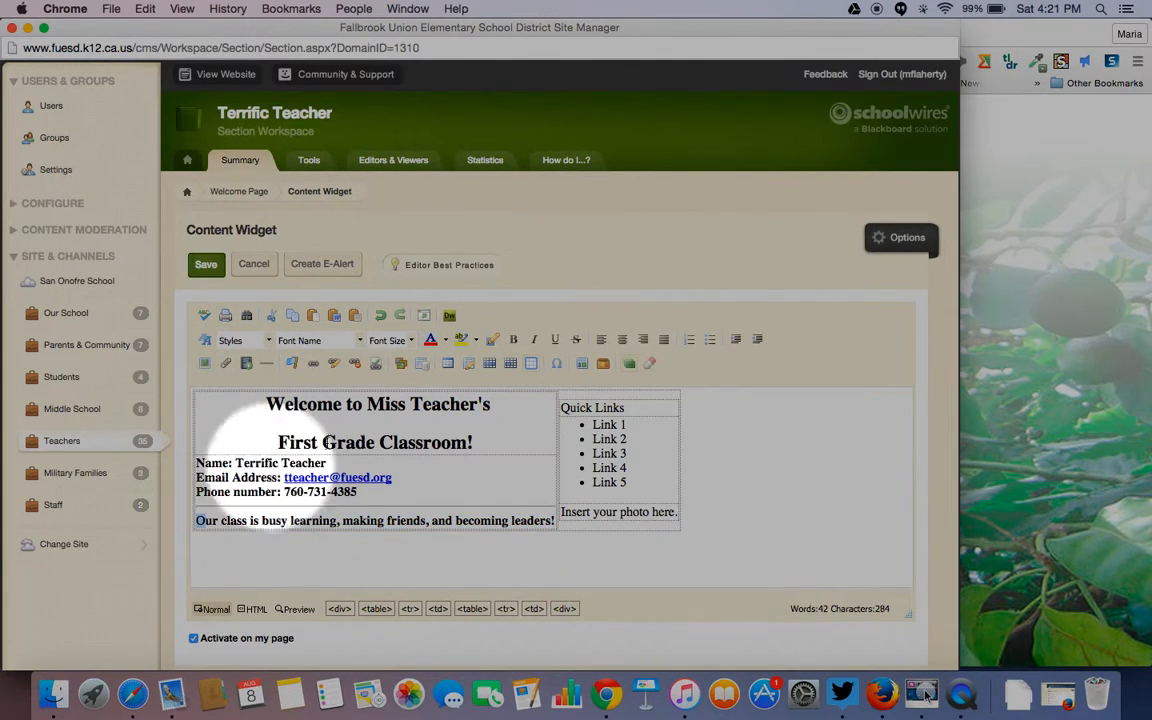
{"action": "left_click", "coordinate": [513, 339]}
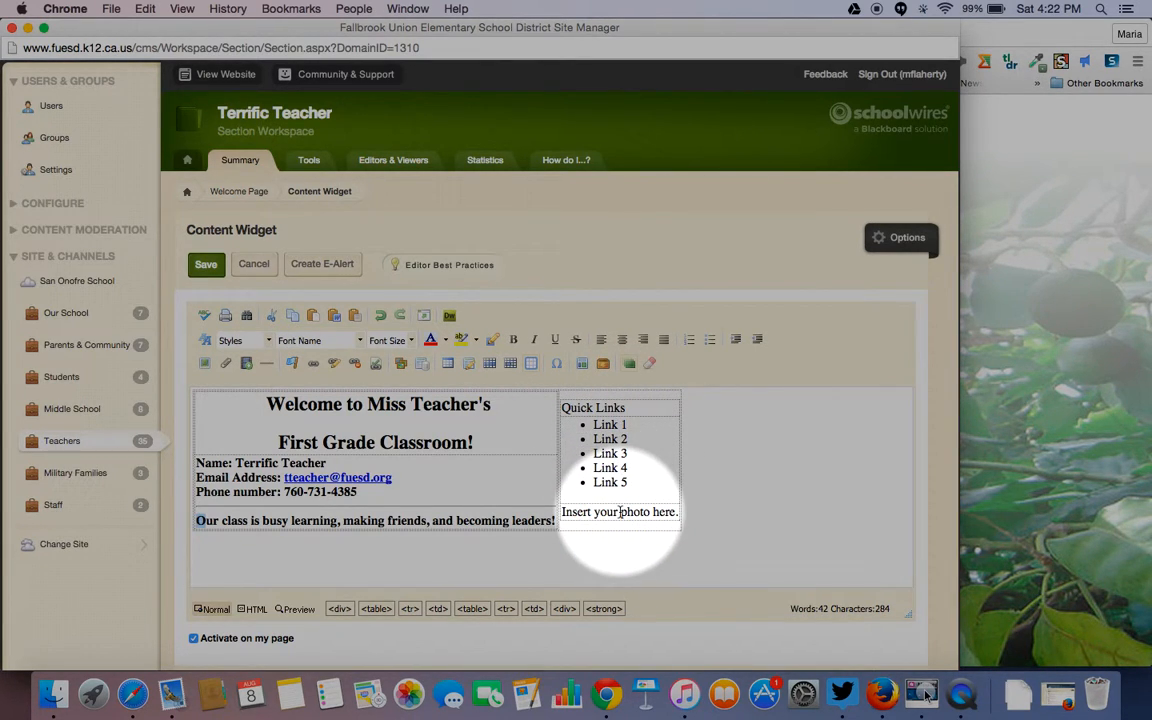
- Erase the photo placeholder text under Quick Links, leaving only 'Insert'
{"action": "left_click", "coordinate": [680, 513]}
{"action": "key", "text": "BackSpace"}
{"action": "left_click", "coordinate": [677, 513]}
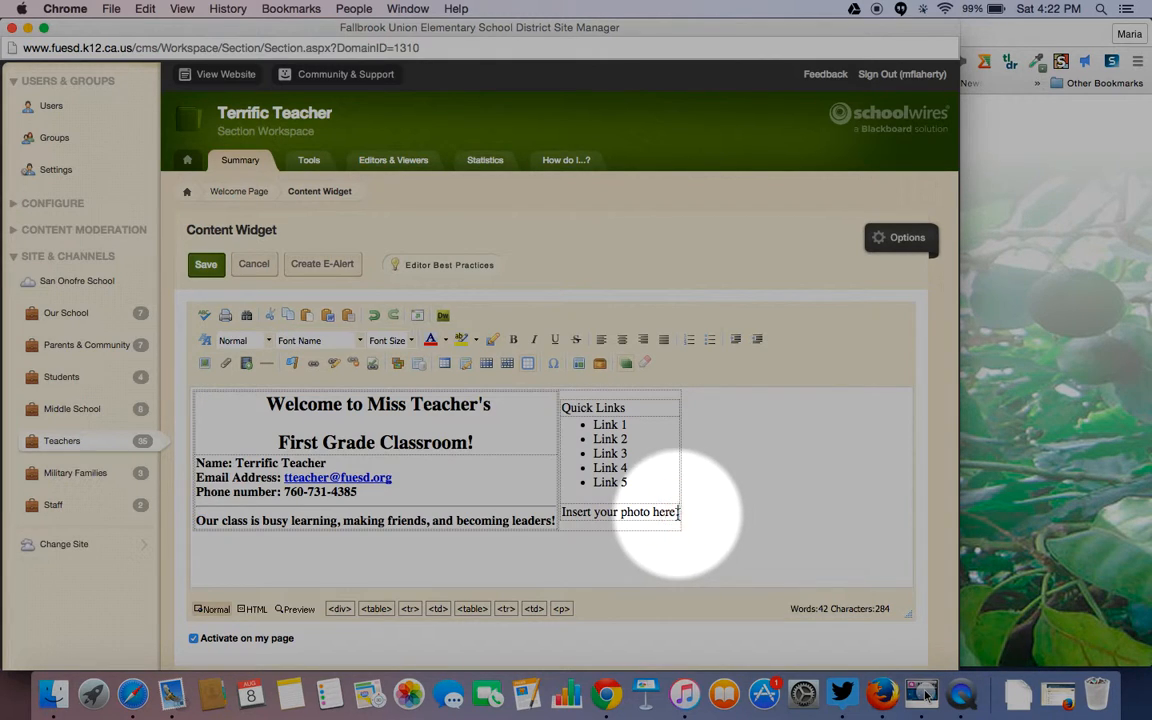
{"action": "key", "text": "BackSpace"}
{"action": "key", "text": "BackSpace"}
{"action": "key", "text": "BackSpace"}
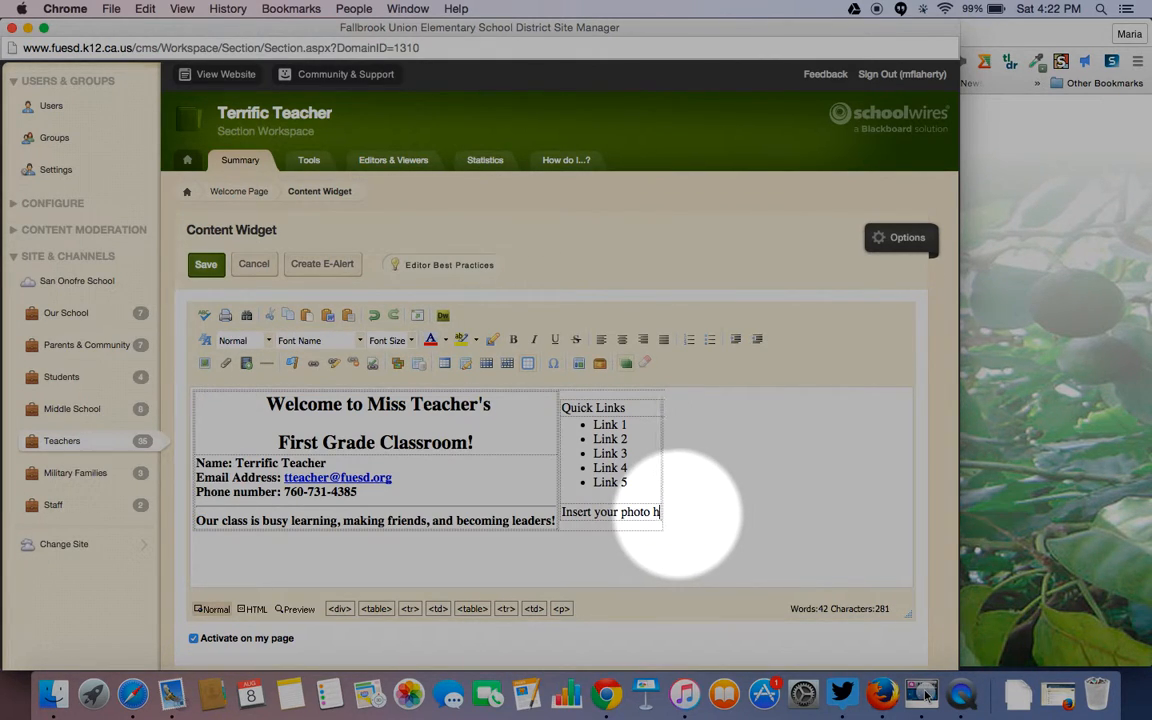
{"action": "key", "text": "BackSpace"}
{"action": "key", "text": "BackSpace"}
{"action": "key", "text": "BackSpace"}
{"action": "key", "text": "BackSpace"}
{"action": "key", "text": "BackSpace"}
{"action": "key", "text": "BackSpace"}
{"action": "key", "text": "BackSpace"}
{"action": "key", "text": "BackSpace"}
{"action": "key", "text": "BackSpace"}
{"action": "key", "text": "BackSpace"}
{"action": "key", "text": "BackSpace"}
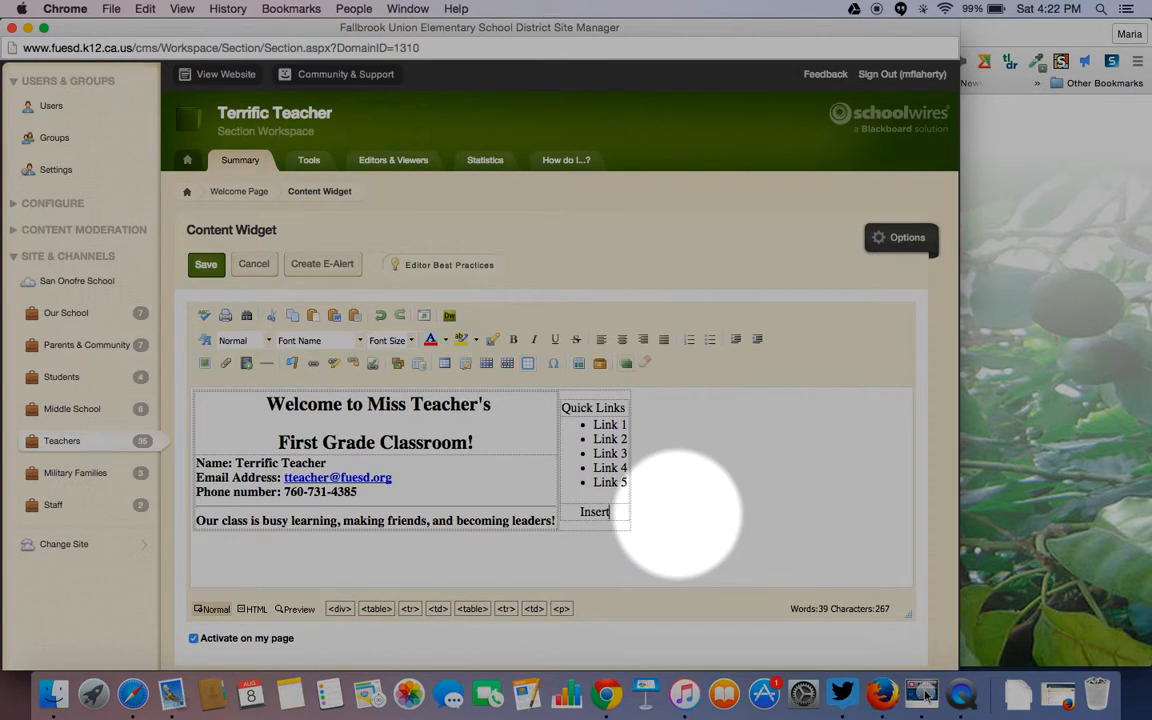
{"action": "key", "text": "BackSpace"}
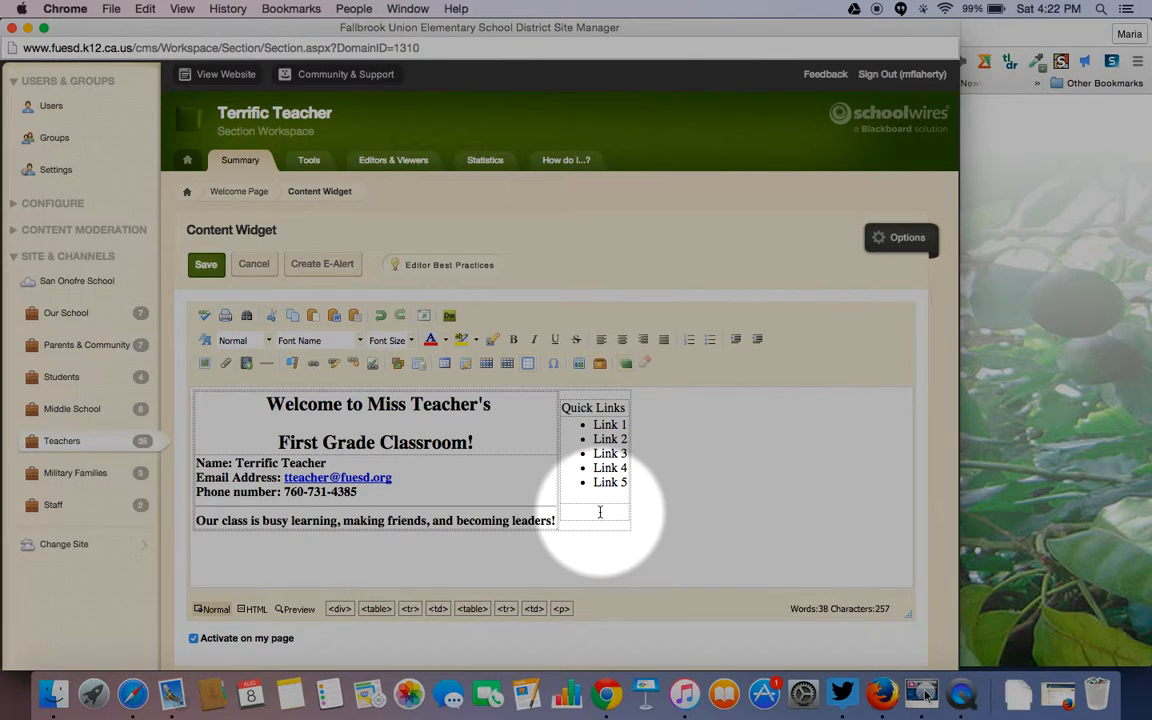
- Insert the Desktop screenshot as a thumbnail-size teacher avatar with alt text 'Terrific Teacher'
{"action": "left_click", "coordinate": [205, 364]}
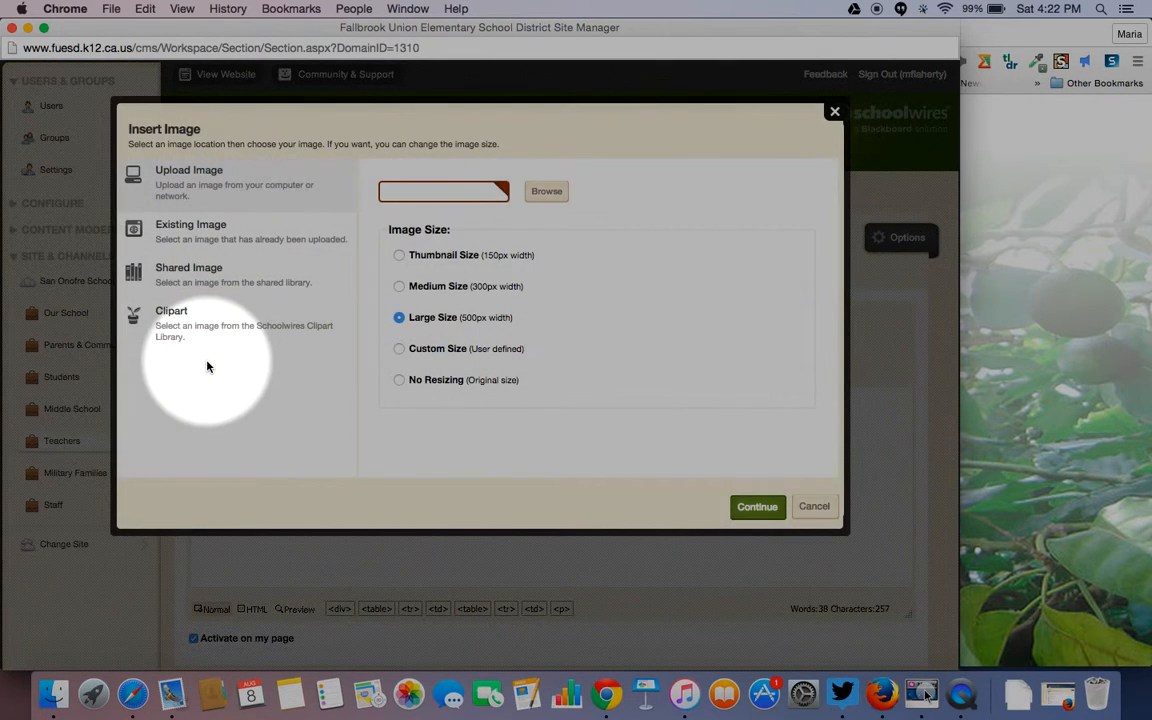
{"action": "left_click", "coordinate": [399, 256]}
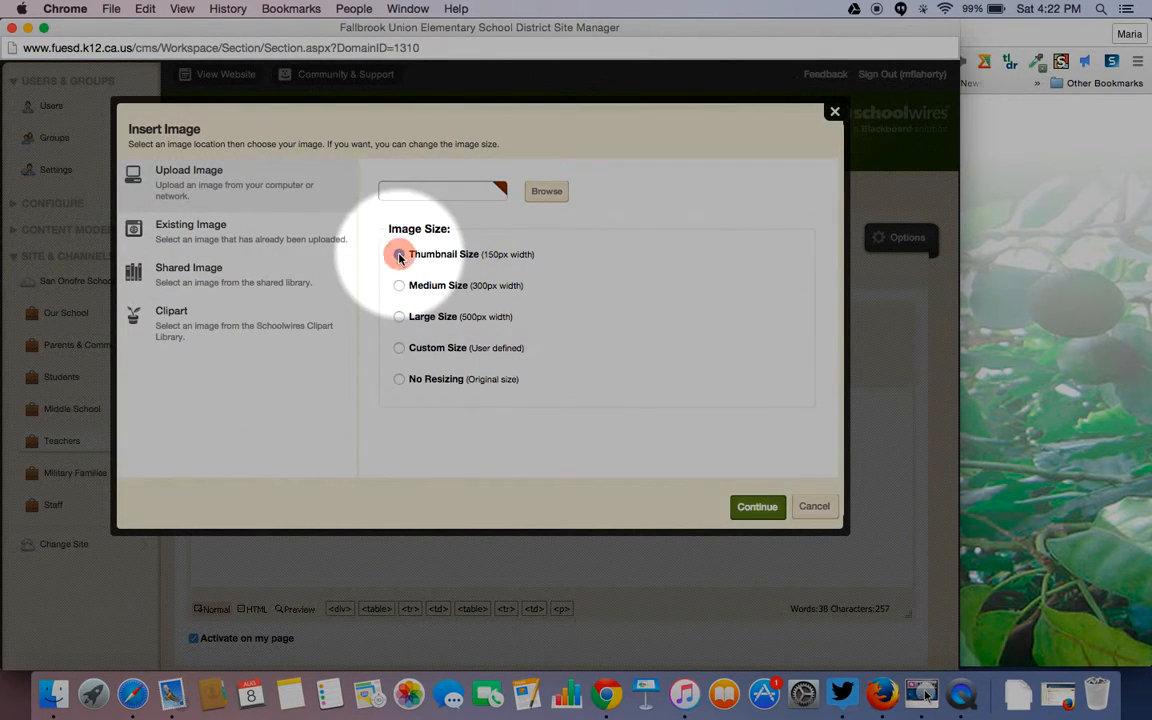
{"action": "left_click", "coordinate": [547, 192]}
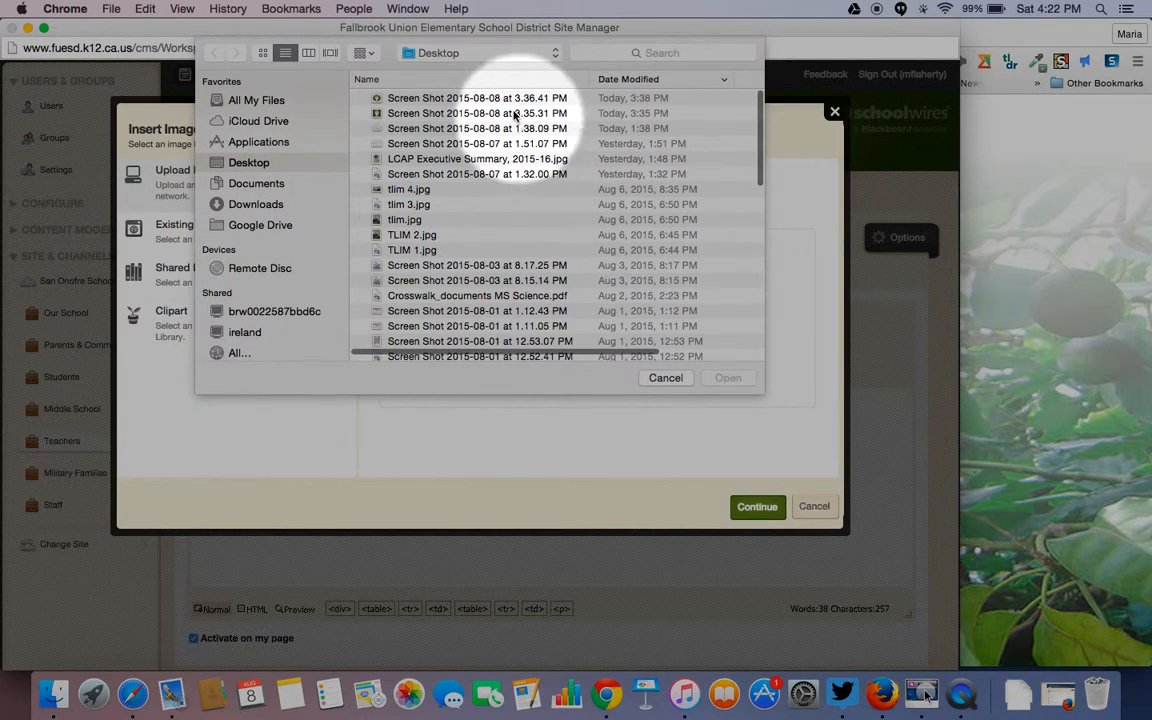
{"action": "left_click", "coordinate": [507, 100]}
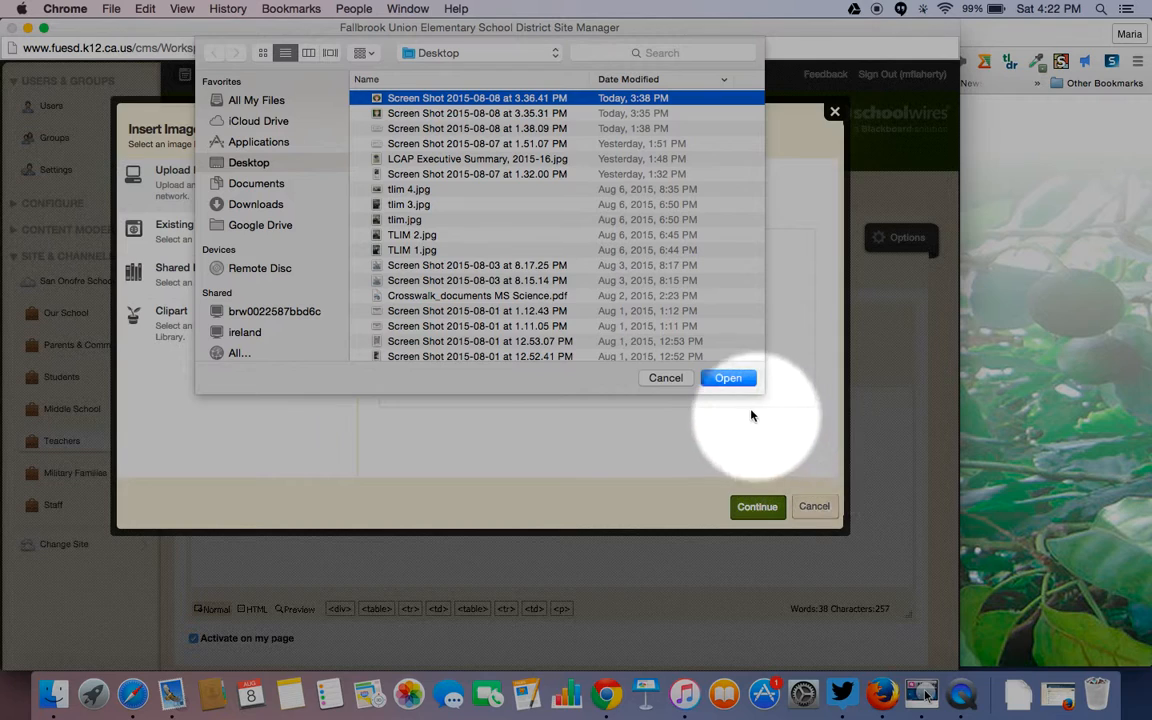
{"action": "left_click", "coordinate": [728, 379]}
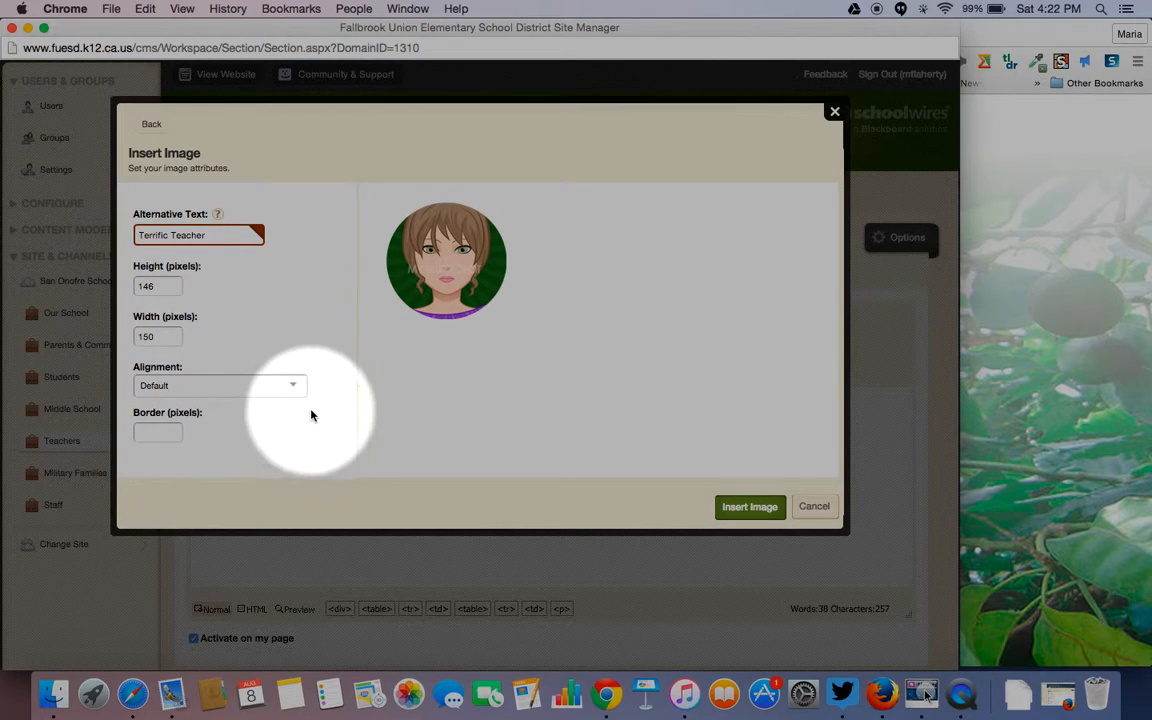
{"action": "left_click", "coordinate": [750, 507]}
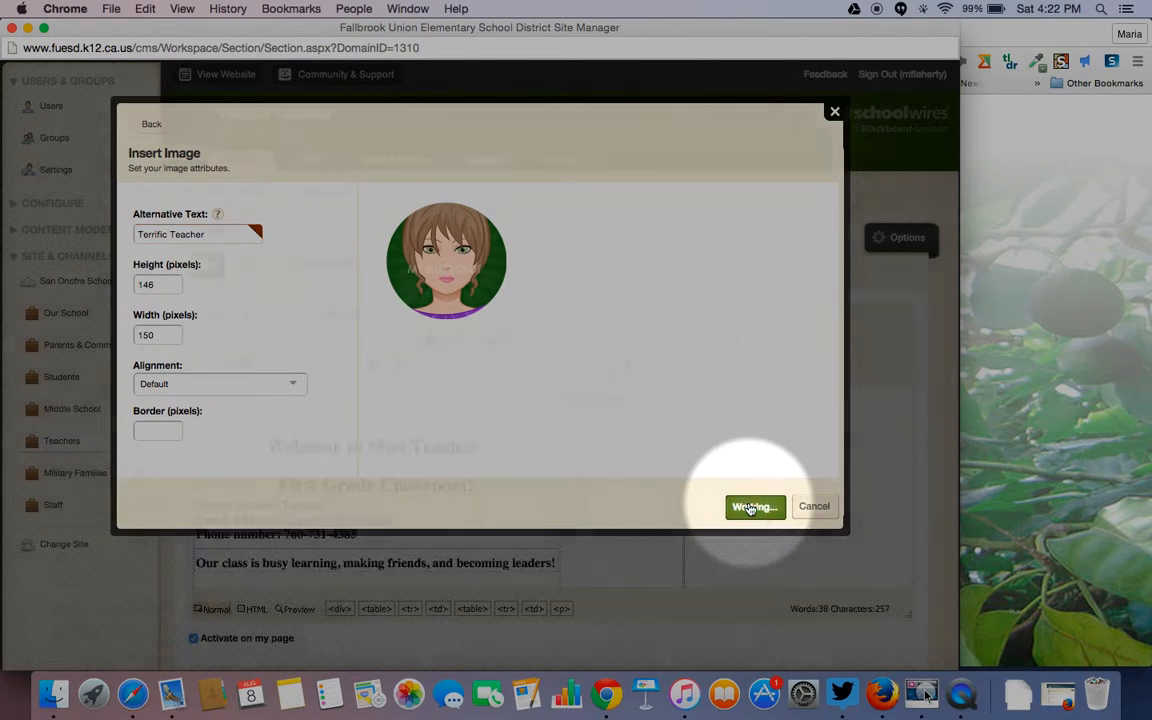
- Delete Link 3 through Link 5 and make the Quick Links heading bold
{"action": "scroll", "coordinate": [774, 505], "scroll_direction": "down", "scroll_amount": 3}
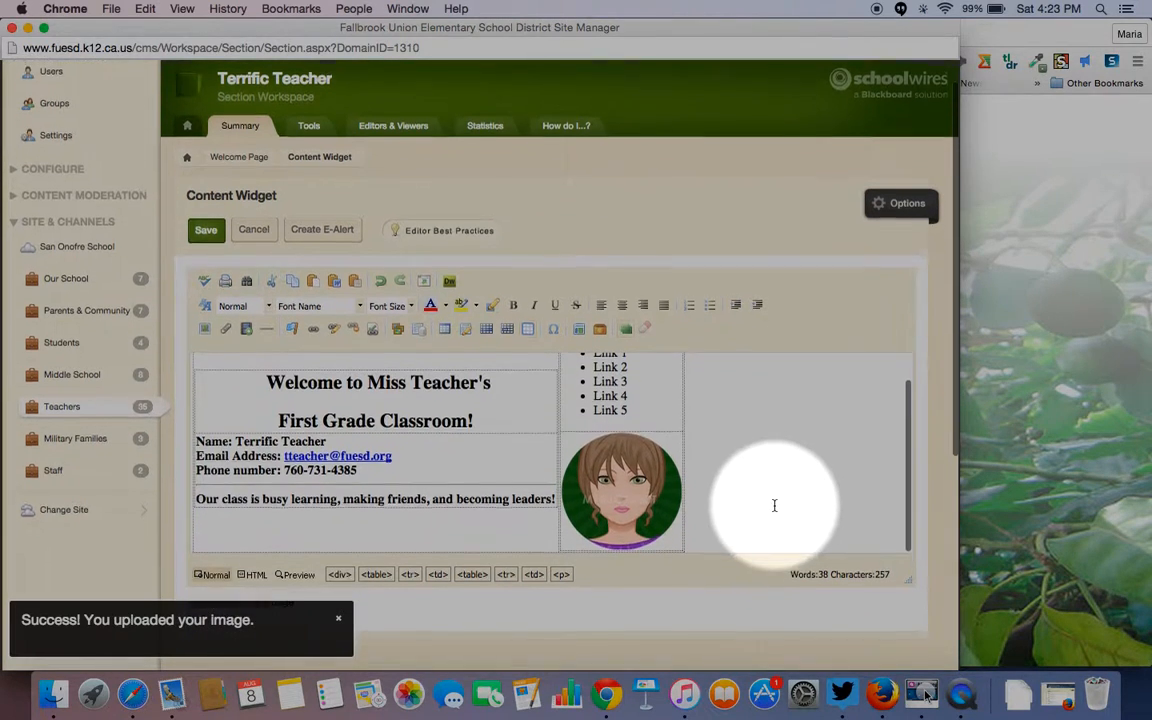
{"action": "scroll", "coordinate": [774, 505], "scroll_direction": "up", "scroll_amount": 3}
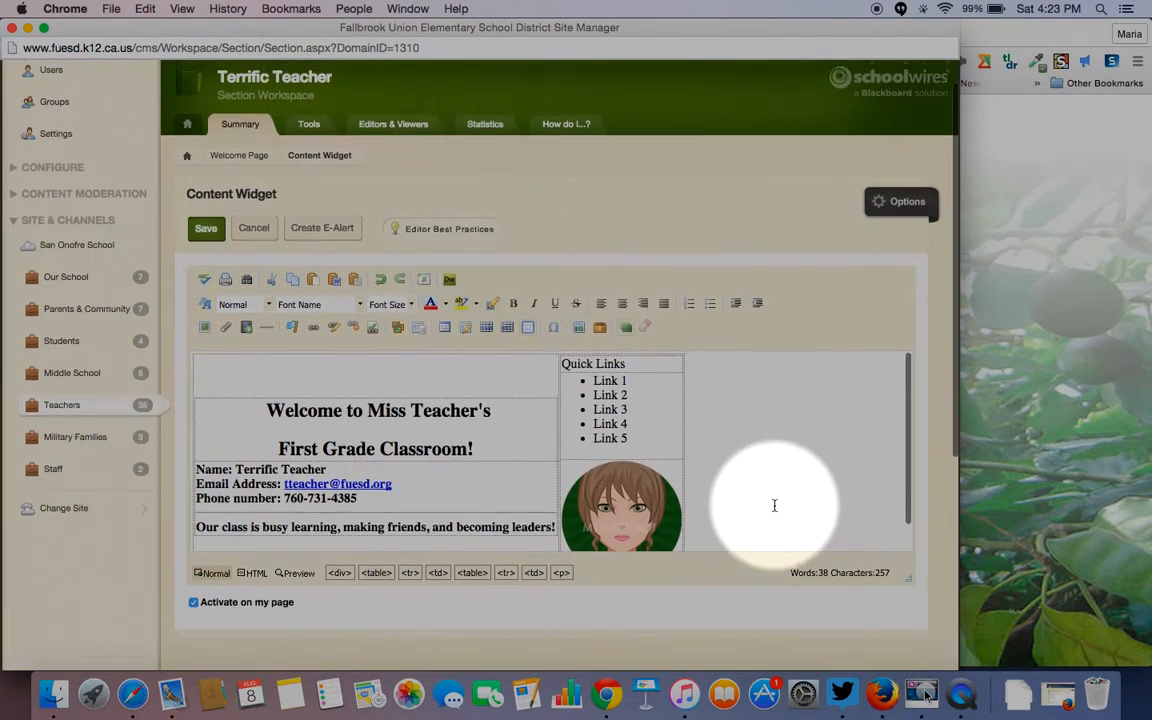
{"action": "left_click", "coordinate": [624, 454]}
{"action": "left_click_drag", "start_coordinate": [625, 454], "coordinate": [591, 421]}
{"action": "left_click", "coordinate": [629, 459]}
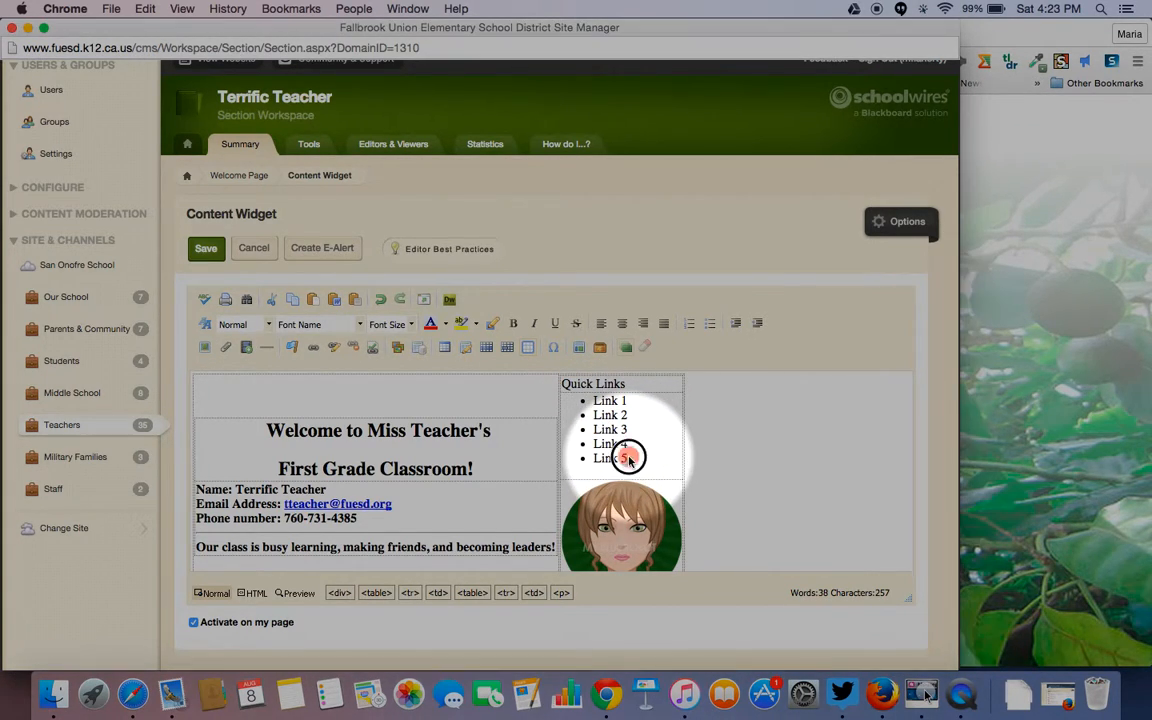
{"action": "left_click_drag", "start_coordinate": [629, 459], "coordinate": [588, 429]}
{"action": "key", "text": "BackSpace"}
{"action": "key", "text": "BackSpace"}
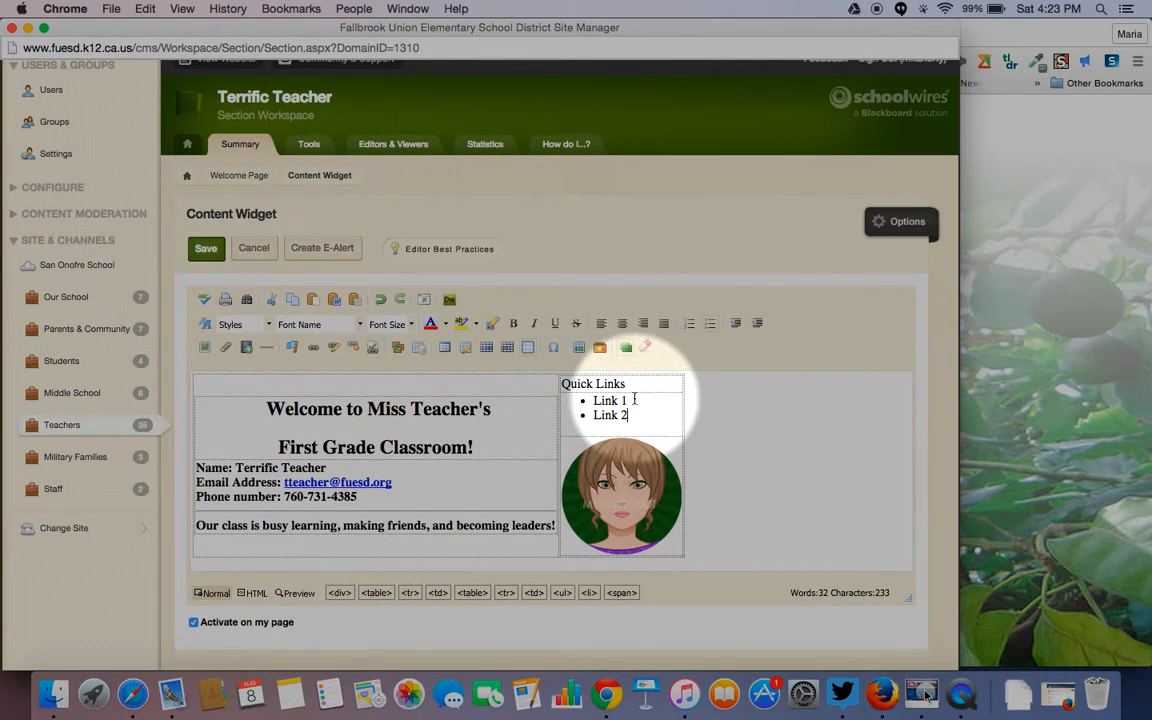
{"action": "left_click_drag", "start_coordinate": [627, 384], "coordinate": [546, 384]}
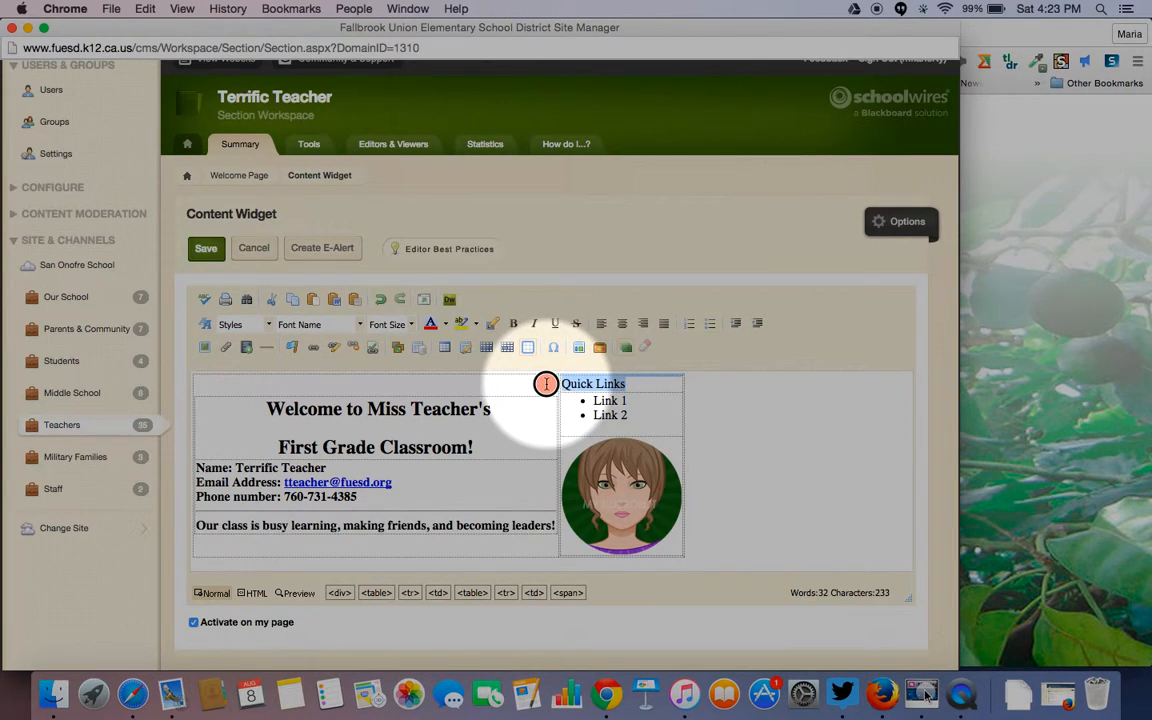
{"action": "left_click", "coordinate": [510, 324]}
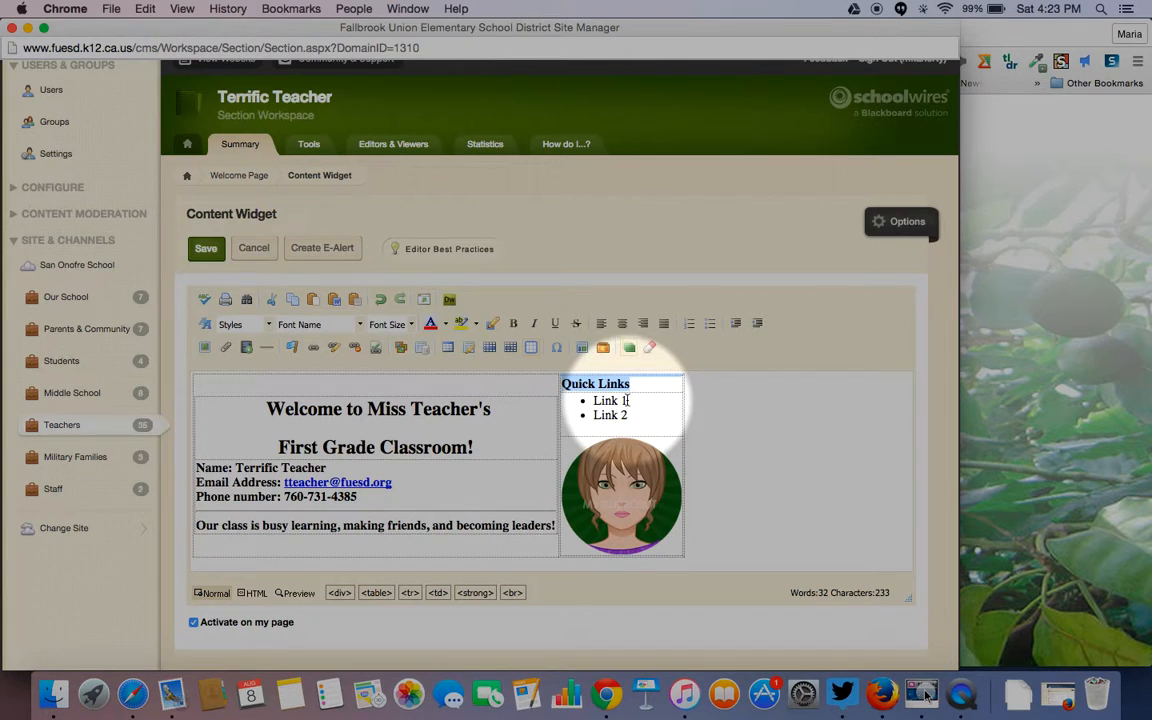
- Replace Link 1 with 'ABC Mouse First Grade' and select that text
{"action": "left_click", "coordinate": [627, 400]}
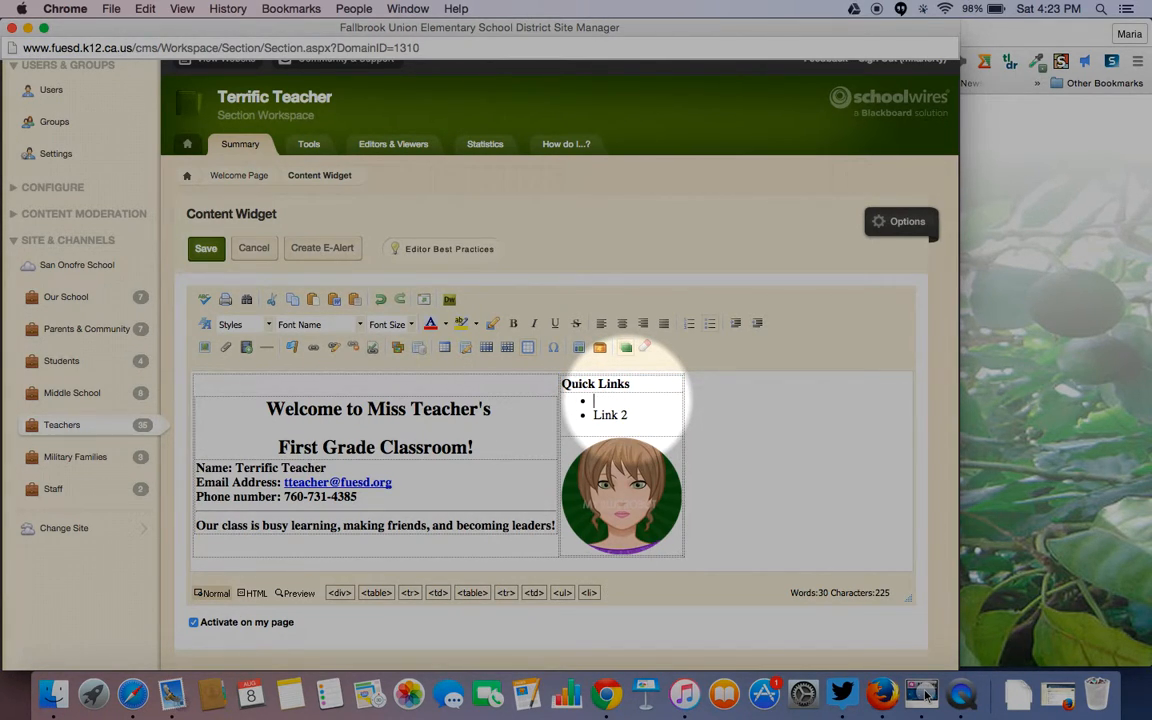
{"action": "type", "text": "ABC Mouse First Grade"}
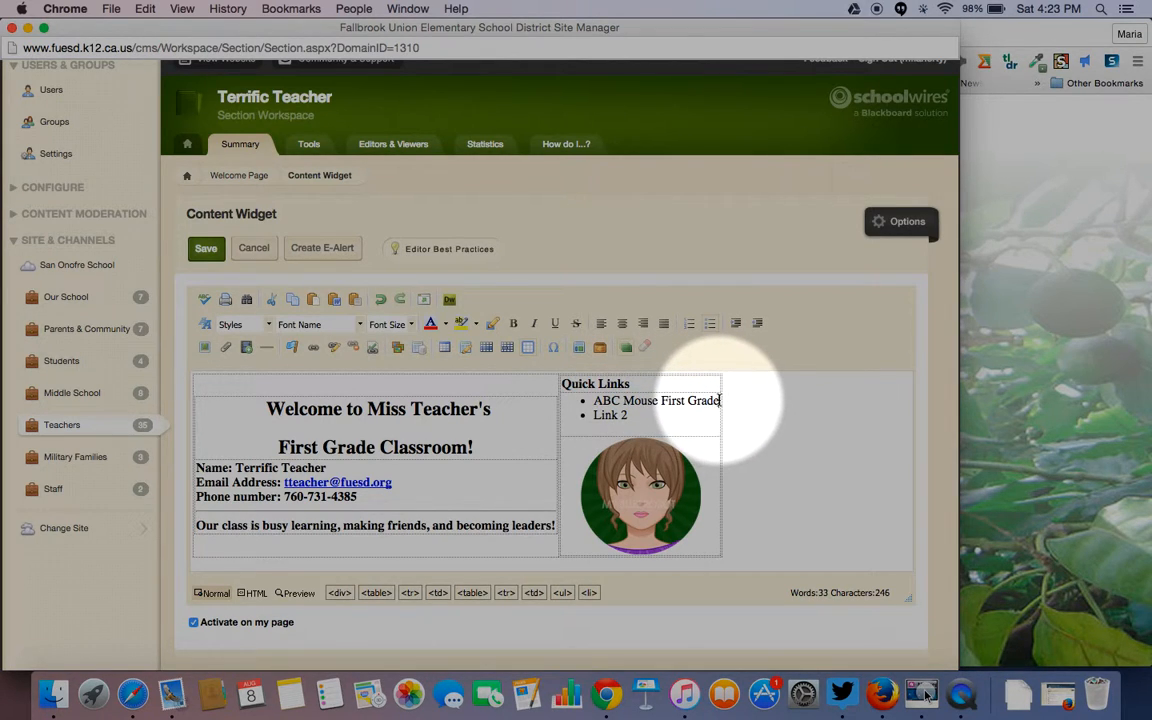
{"action": "left_click_drag", "start_coordinate": [720, 400], "coordinate": [594, 400]}
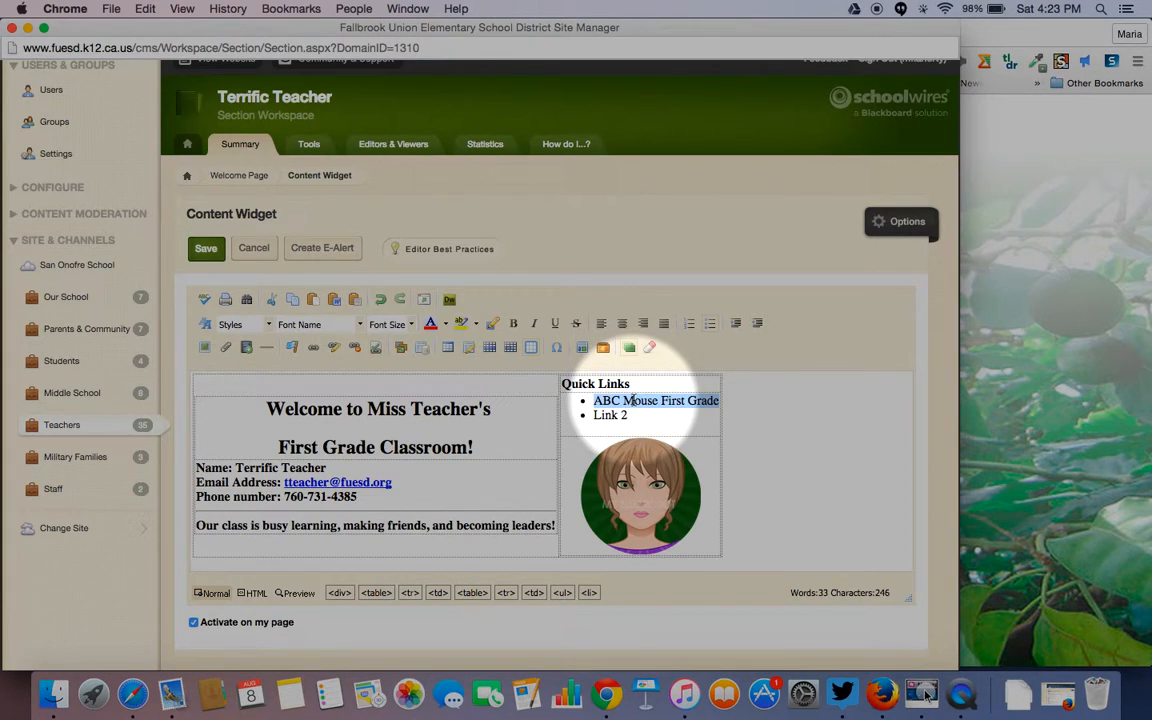
{"action": "left_click", "coordinate": [313, 350]}
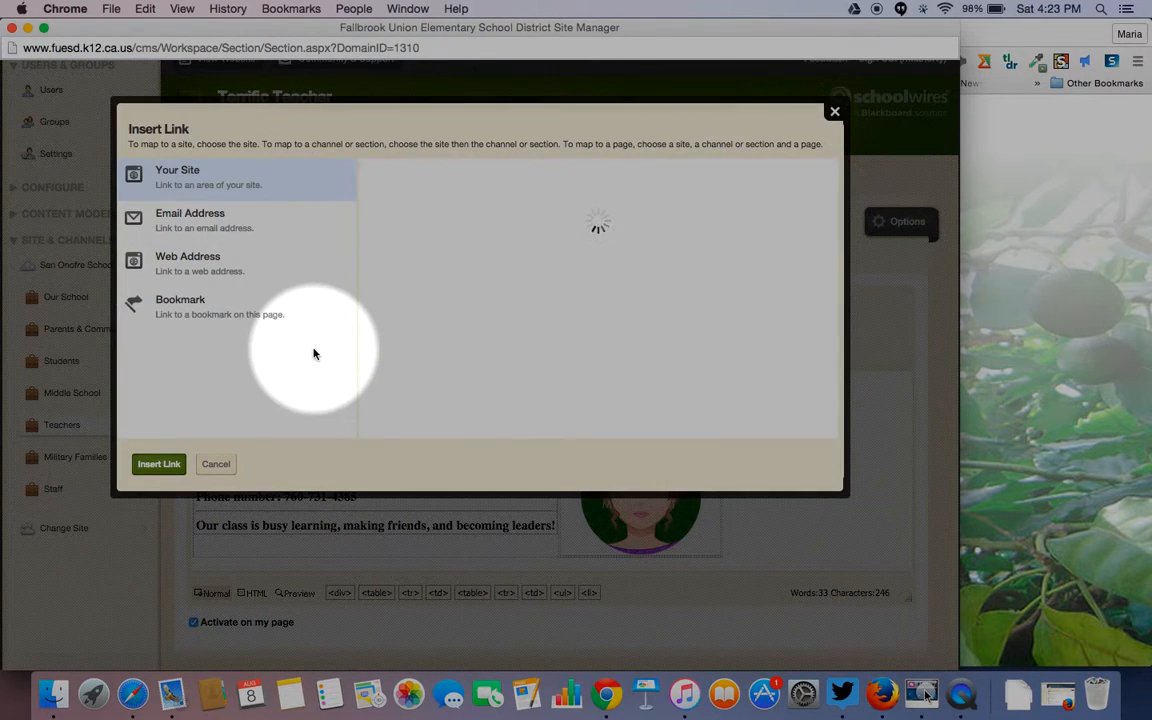
{"action": "left_click", "coordinate": [199, 261]}
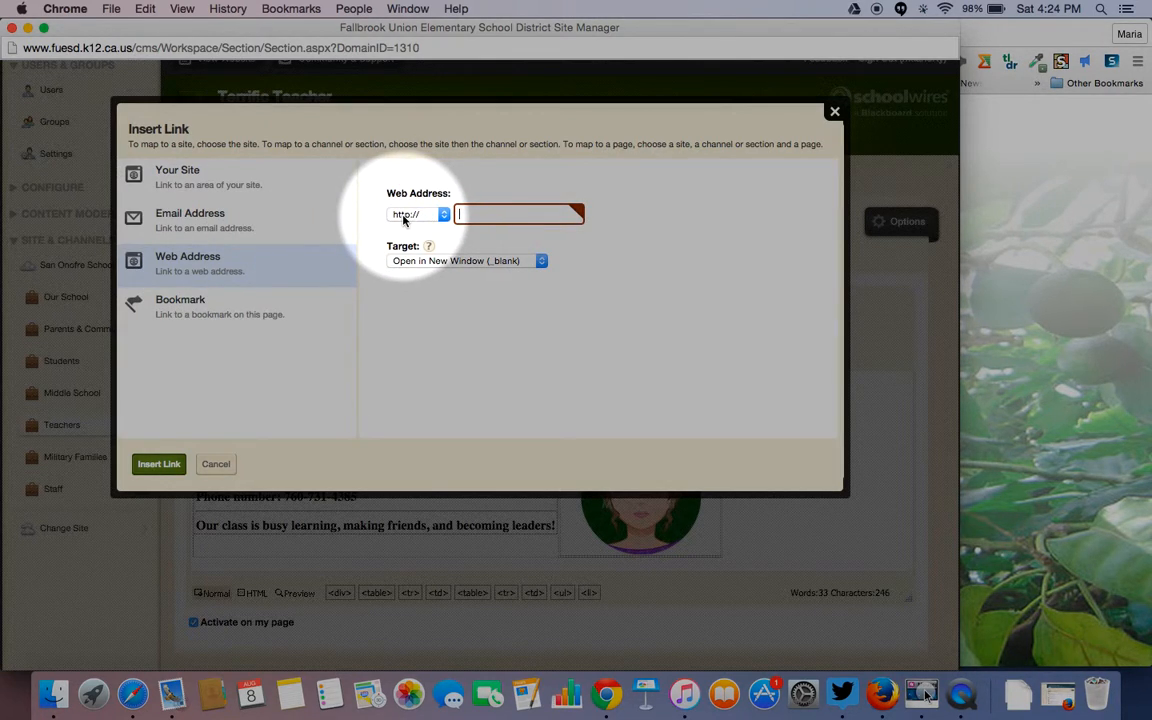
{"action": "left_click", "coordinate": [441, 215]}
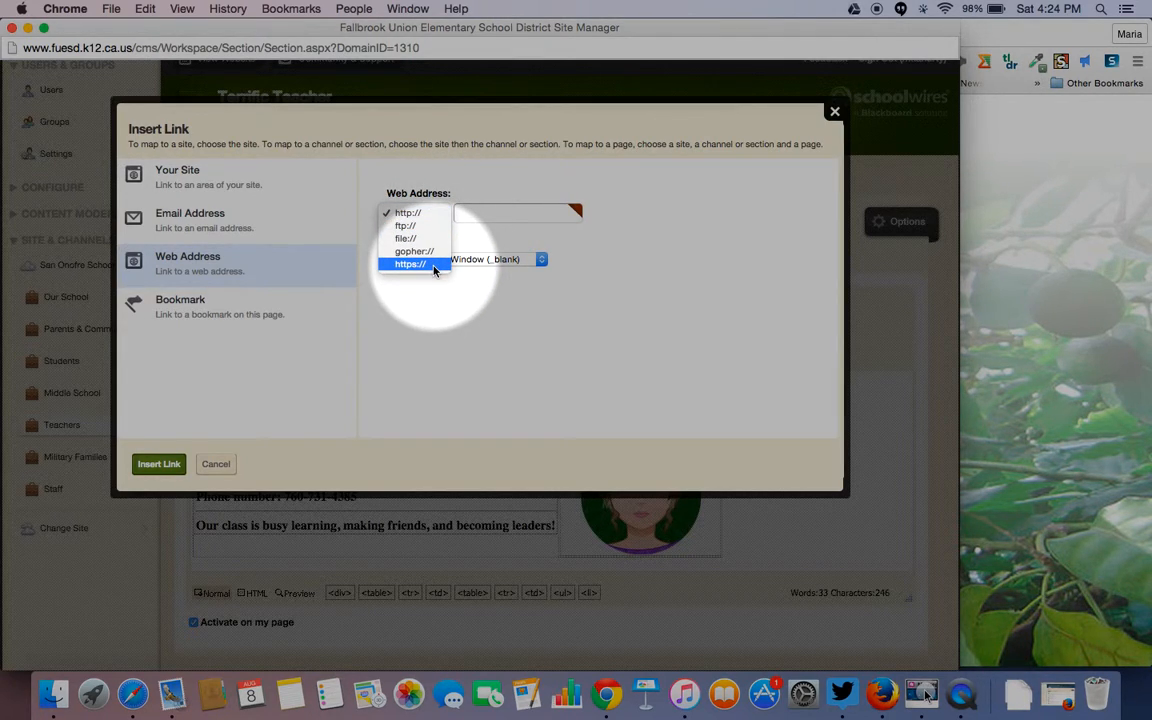
{"action": "left_click", "coordinate": [468, 217]}
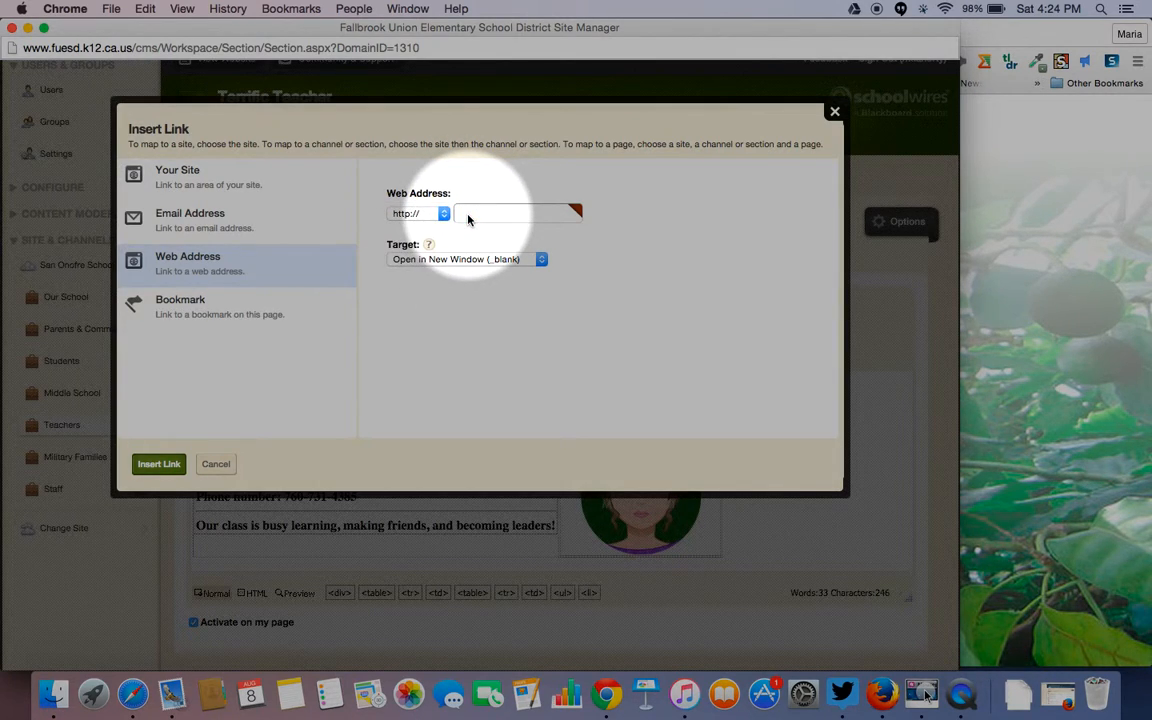
{"action": "left_click", "coordinate": [473, 214]}
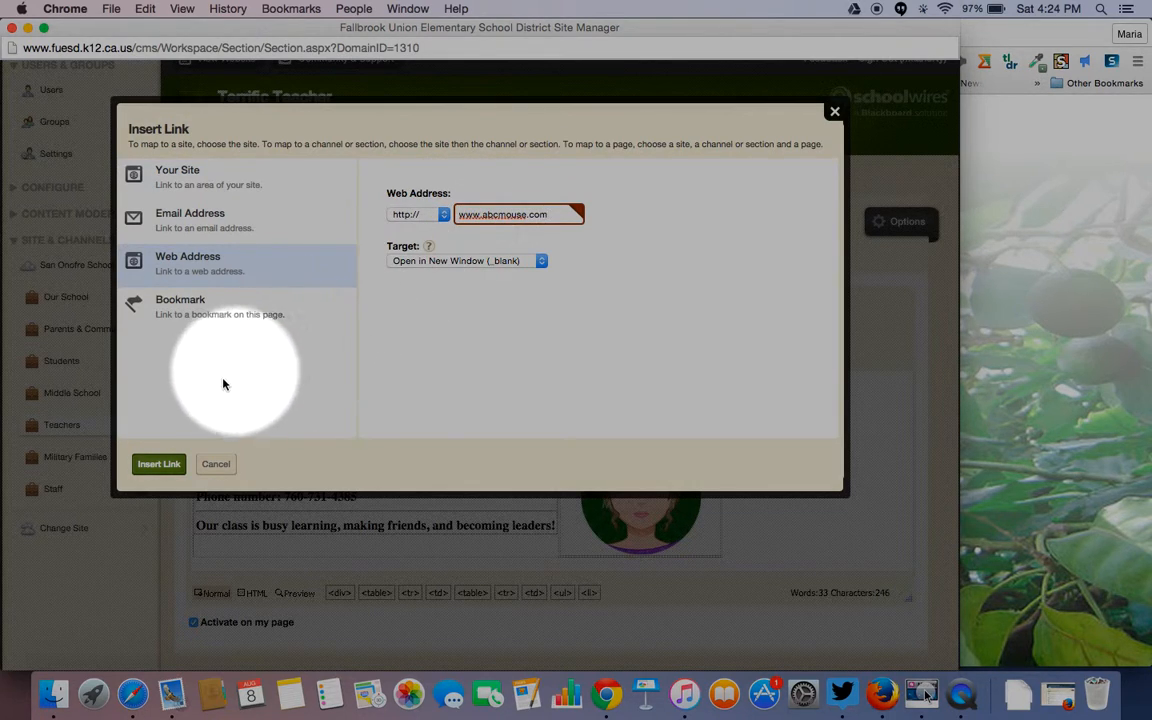
{"action": "left_click", "coordinate": [158, 464]}
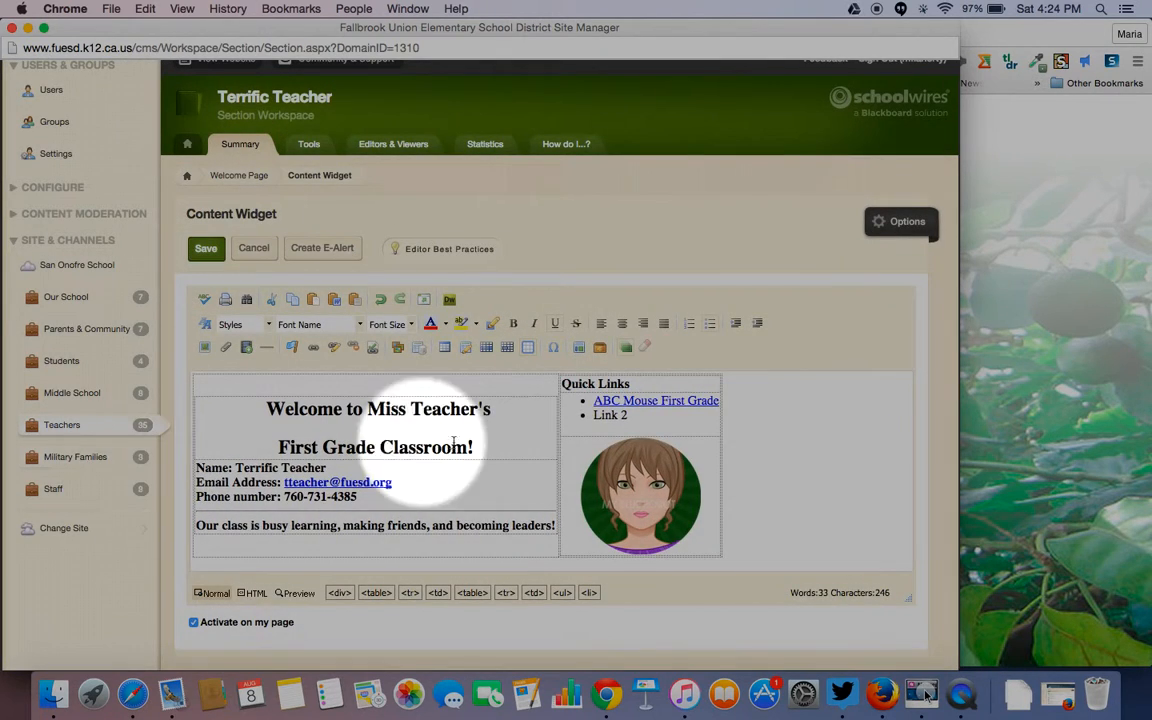
- Replace the Link 2 placeholder with the text 'DreamBox'
{"action": "left_click", "coordinate": [631, 414]}
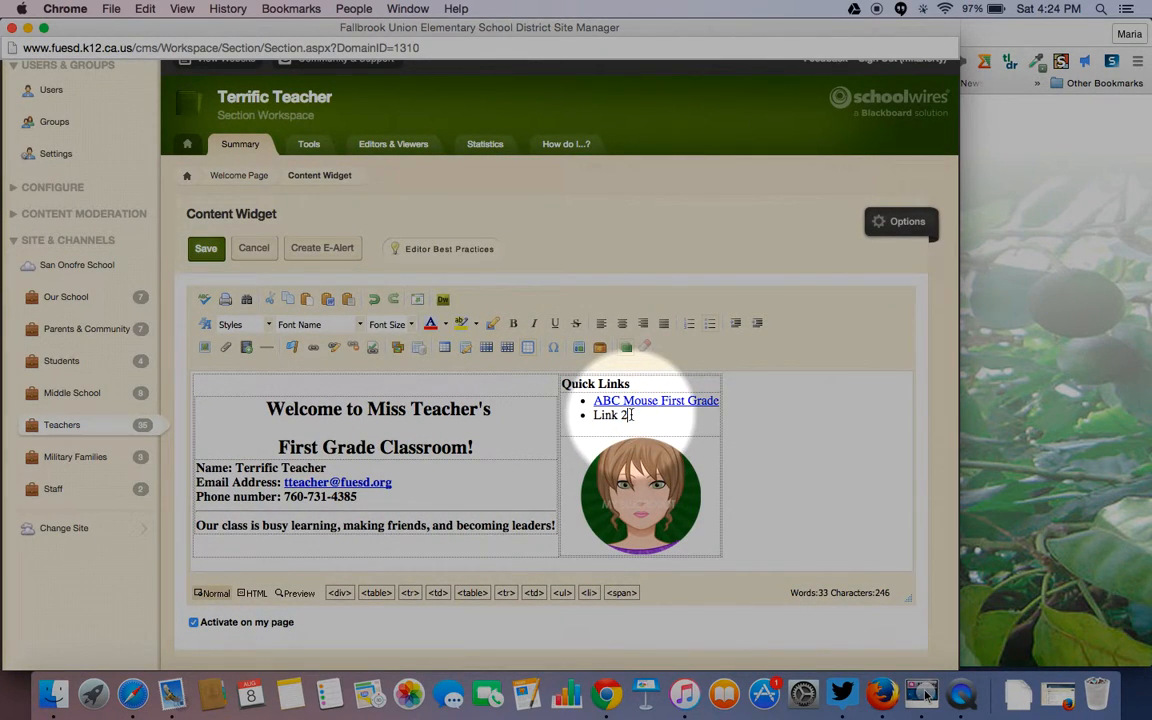
{"action": "key", "text": "BackSpace"}
{"action": "key", "text": "BackSpace"}
{"action": "key", "text": "BackSpace"}
{"action": "key", "text": "BackSpace"}
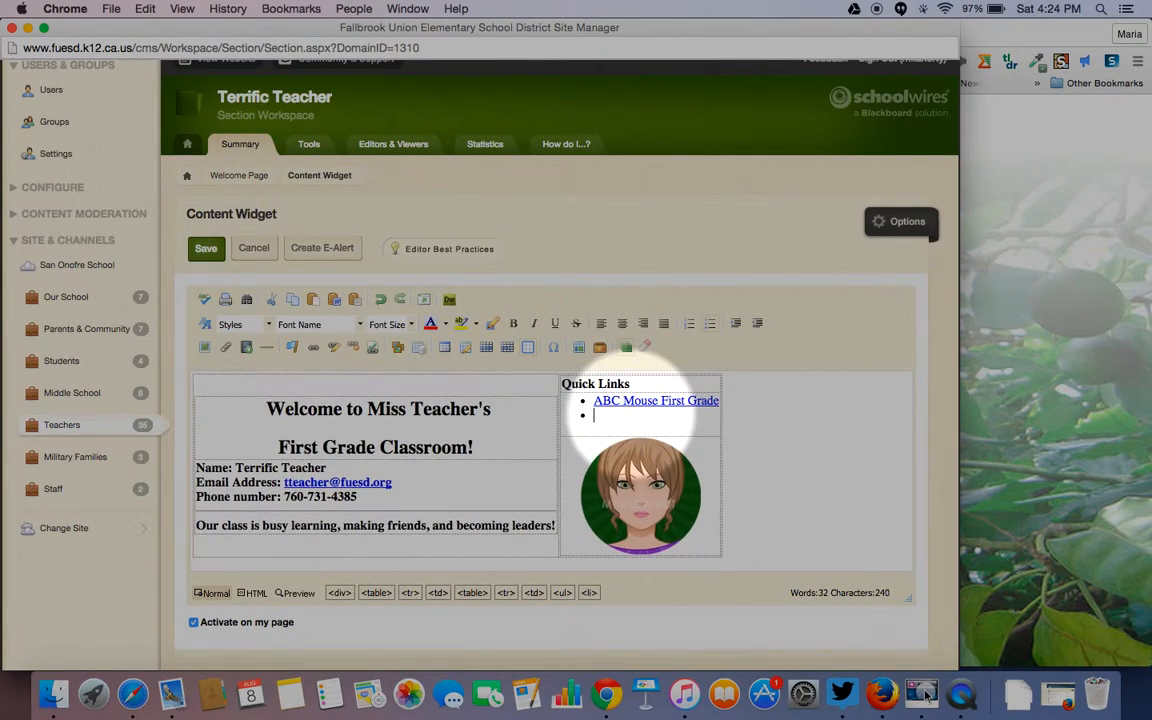
{"action": "type", "text": "DreamBox"}
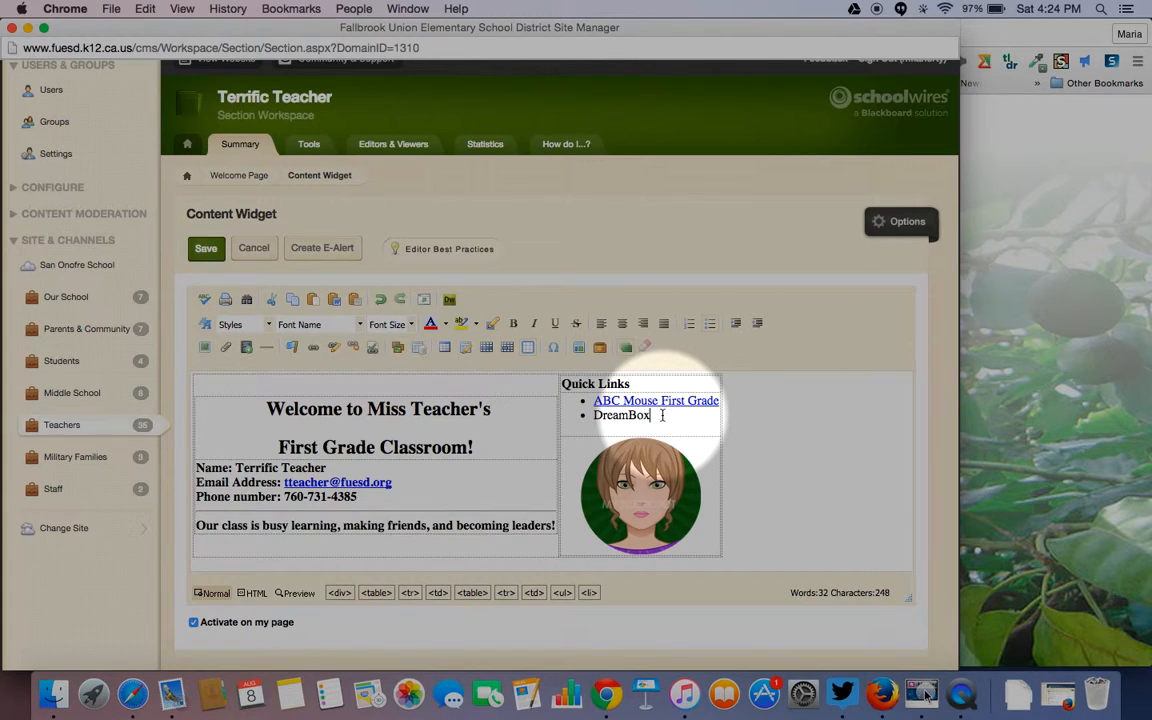
{"action": "left_click_drag", "start_coordinate": [662, 415], "coordinate": [563, 416]}
- Link DreamBox to the web address dreambox.com
{"action": "left_click", "coordinate": [312, 347]}
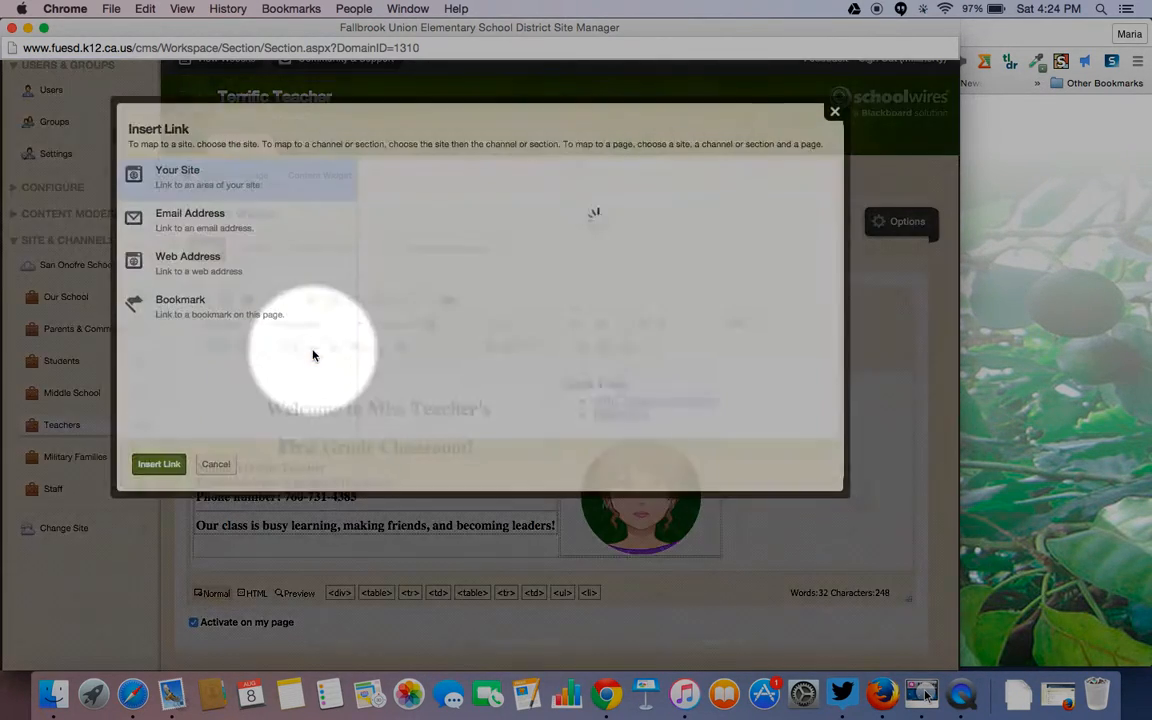
{"action": "left_click", "coordinate": [188, 256]}
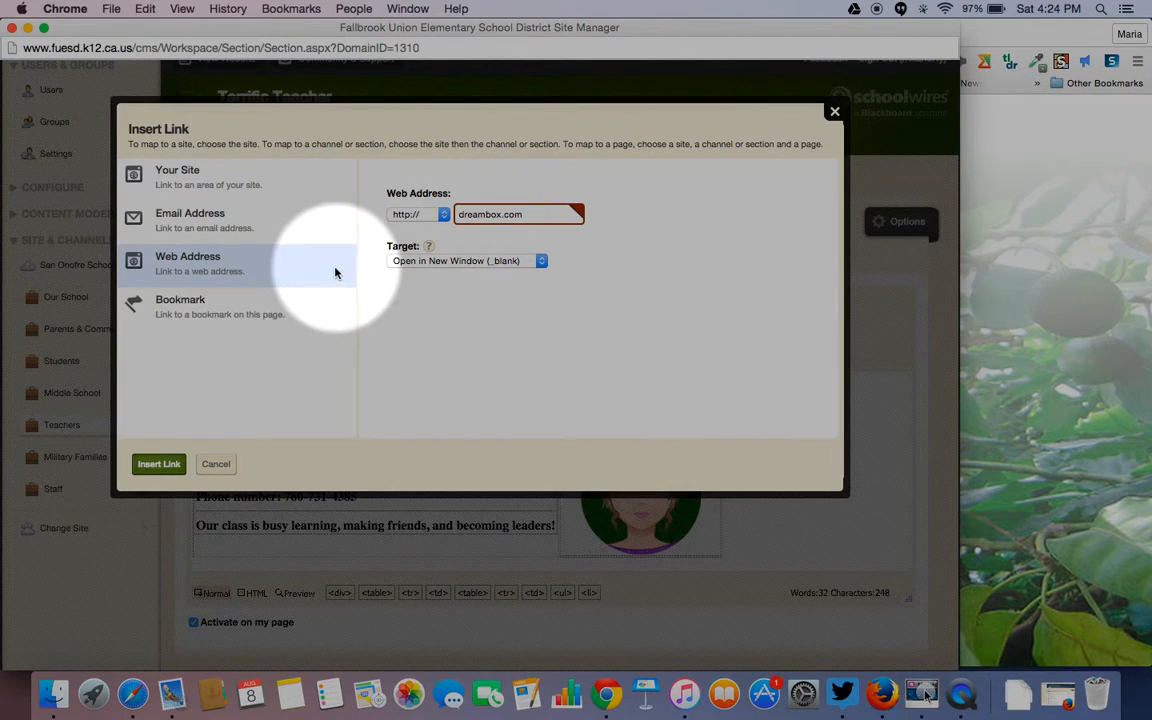
{"action": "left_click", "coordinate": [159, 464]}
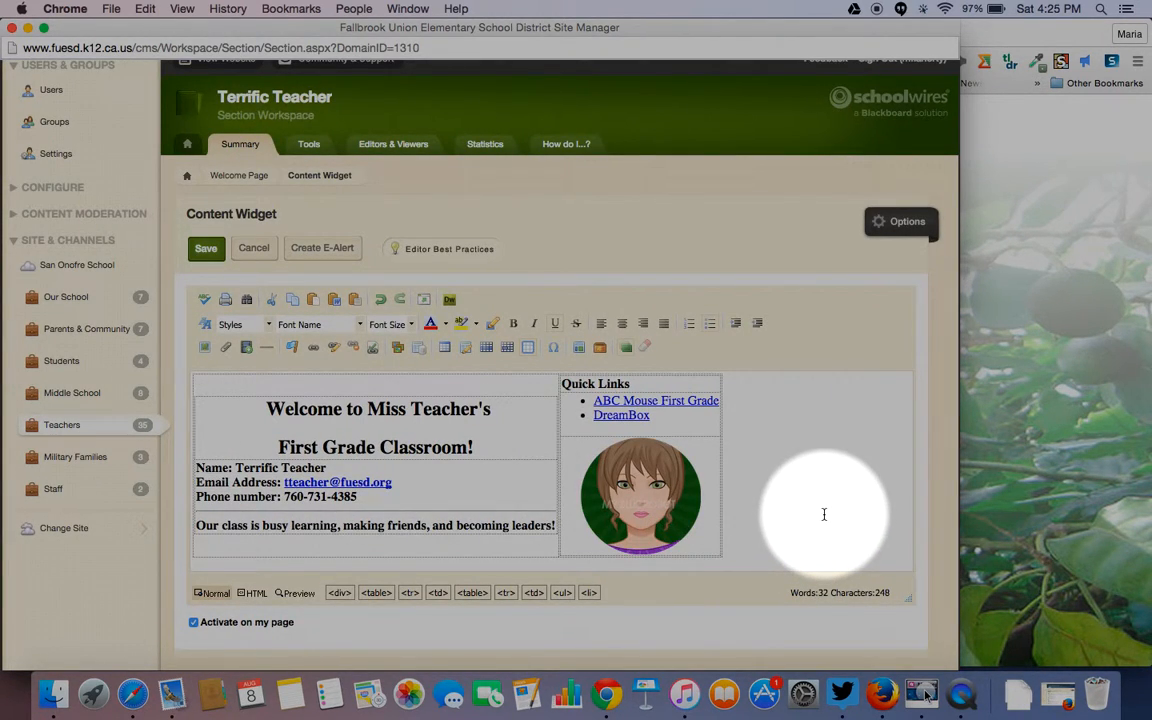
- Save the Welcome page content, then preview it on the live website and close the preview
{"action": "left_click", "coordinate": [205, 250]}
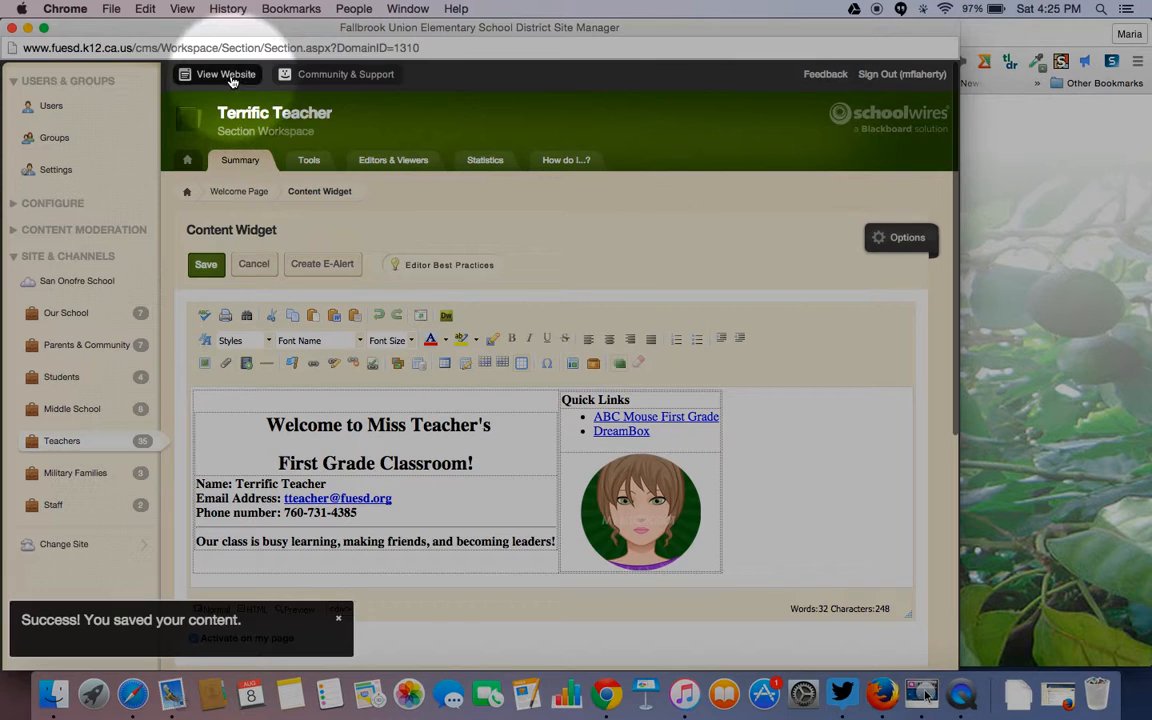
{"action": "left_click", "coordinate": [229, 78]}
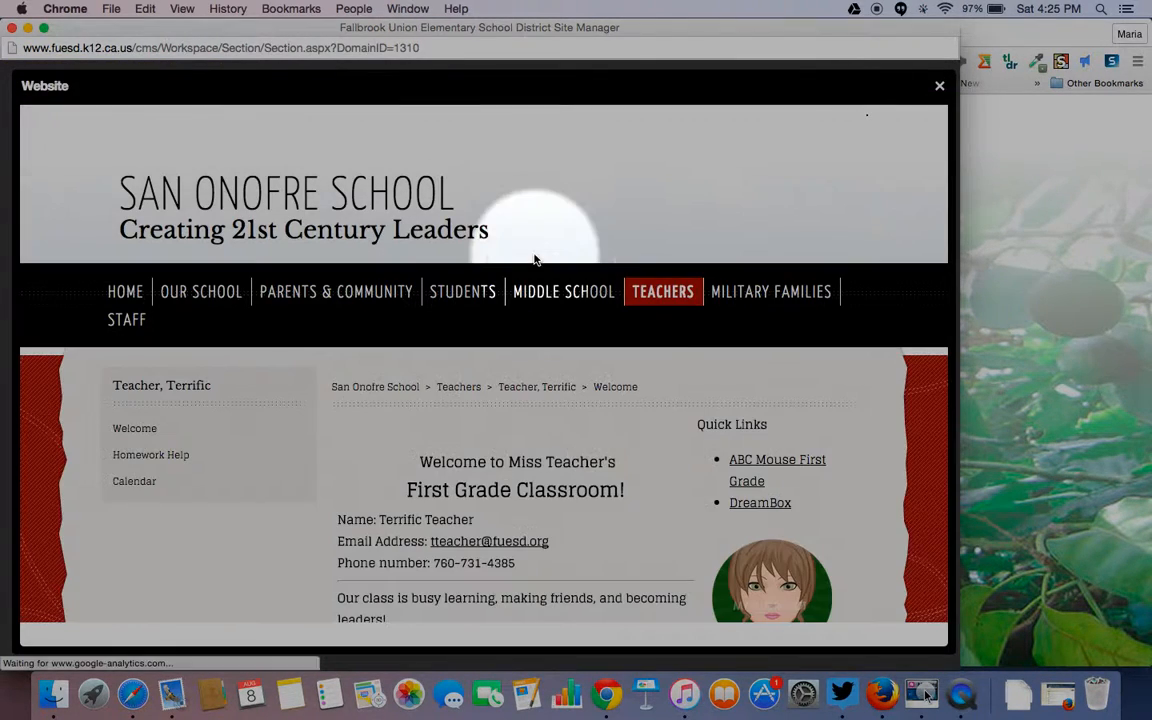
{"action": "scroll", "coordinate": [851, 533], "scroll_direction": "down", "scroll_amount": 3}
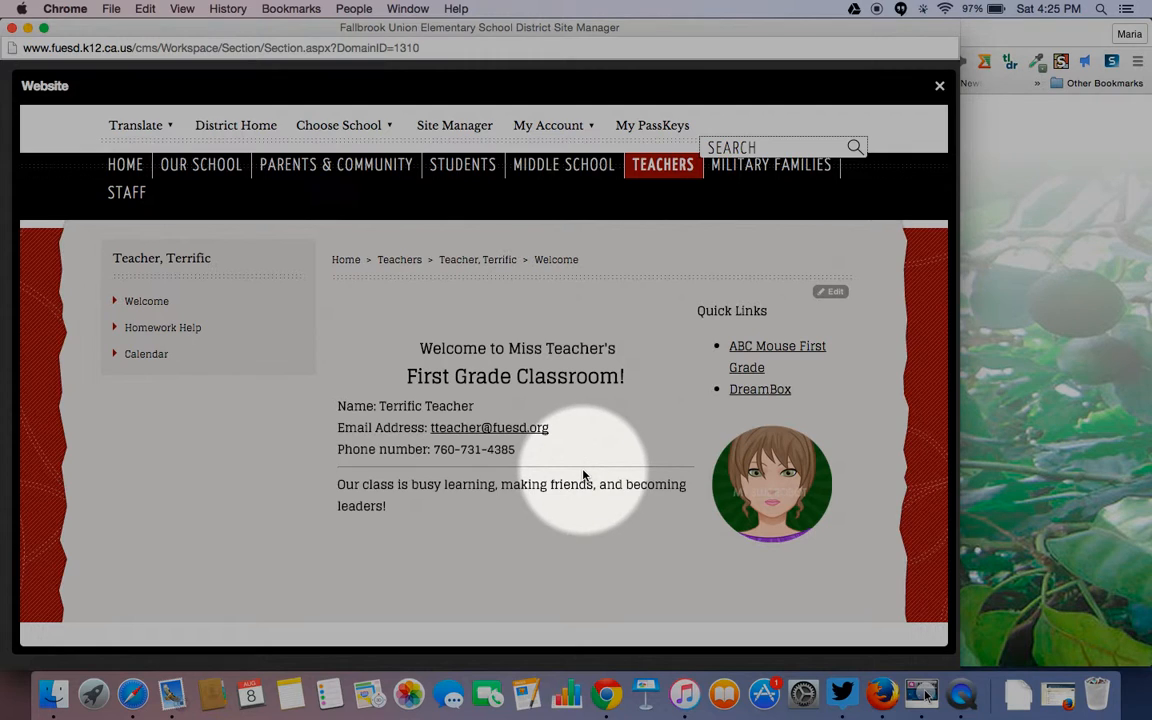
{"action": "scroll", "coordinate": [584, 475], "scroll_direction": "up", "scroll_amount": 2}
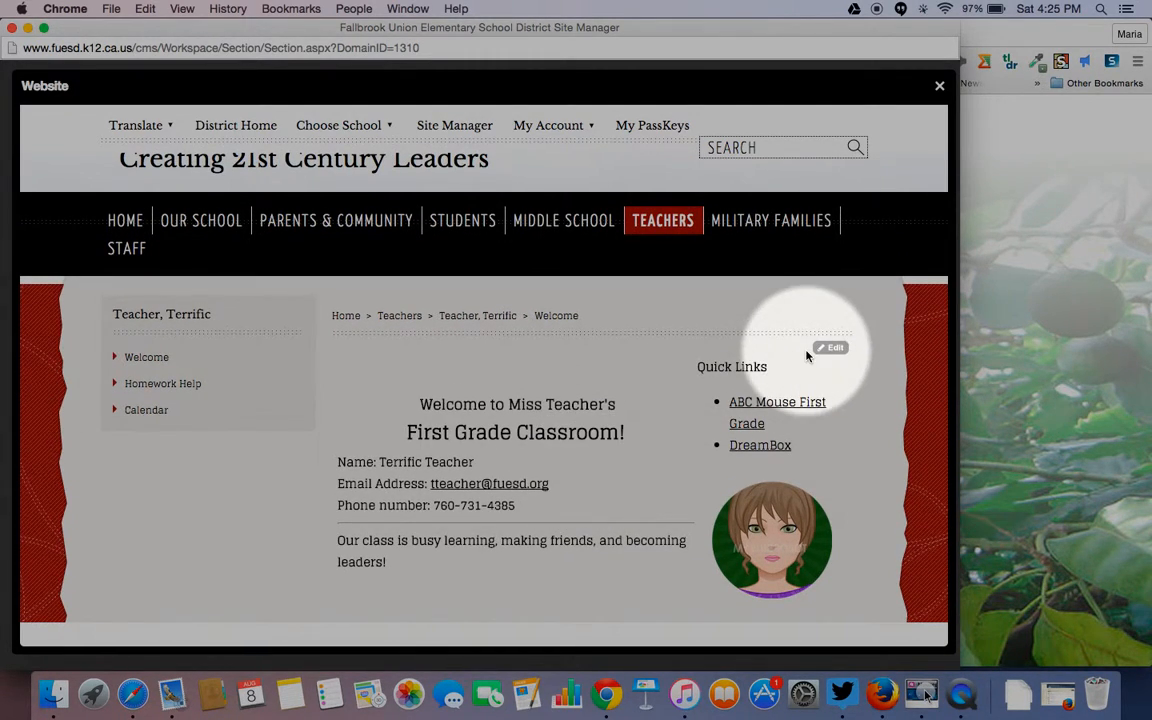
{"action": "left_click", "coordinate": [940, 88]}
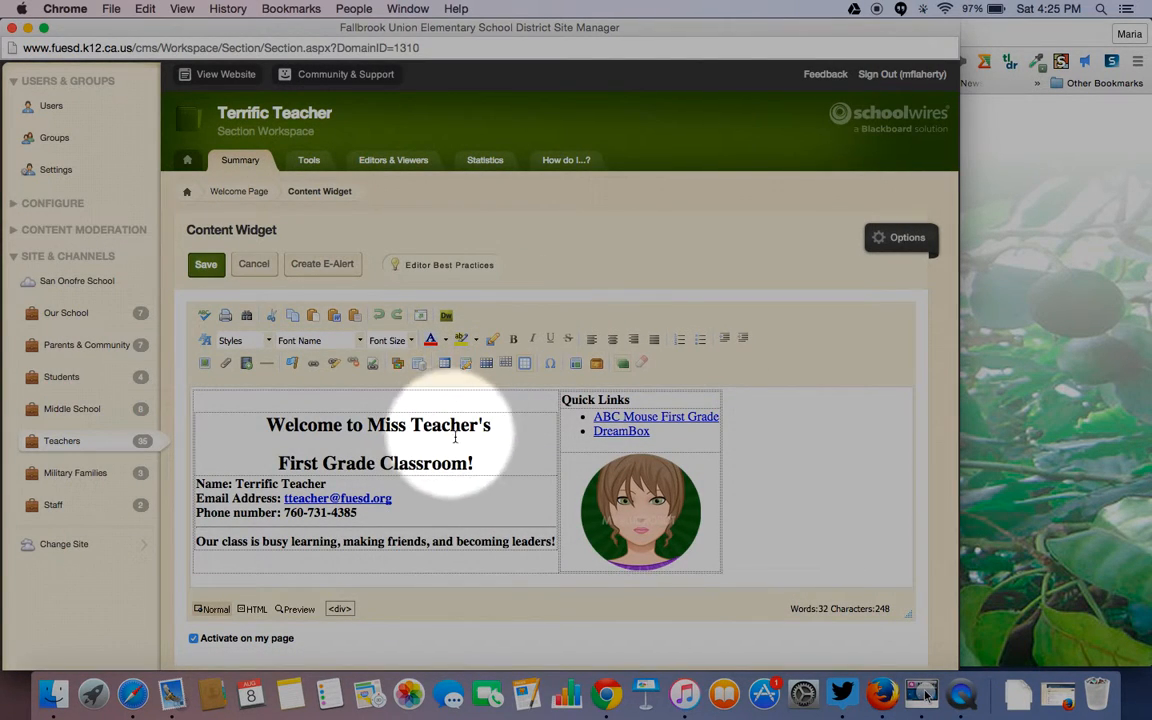
- Set the 'Welcome to Miss Teacher's' heading to font size 5 (18pt) and save
{"action": "left_click_drag", "start_coordinate": [496, 424], "coordinate": [268, 422]}
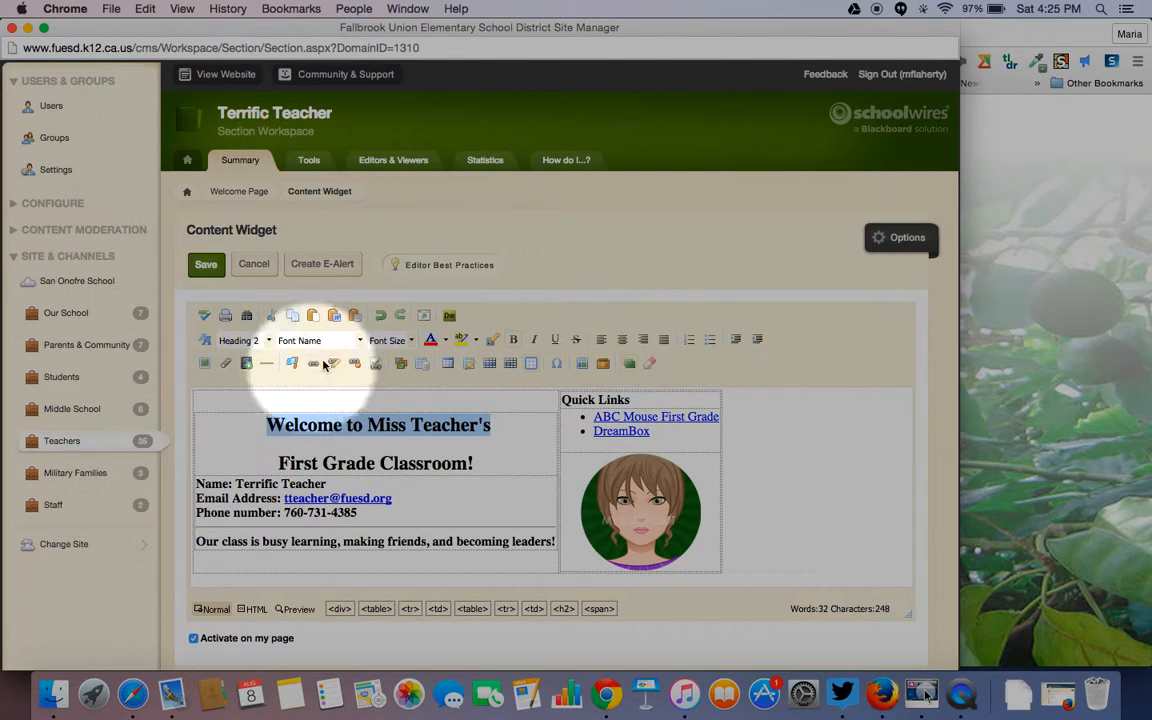
{"action": "left_click", "coordinate": [409, 341]}
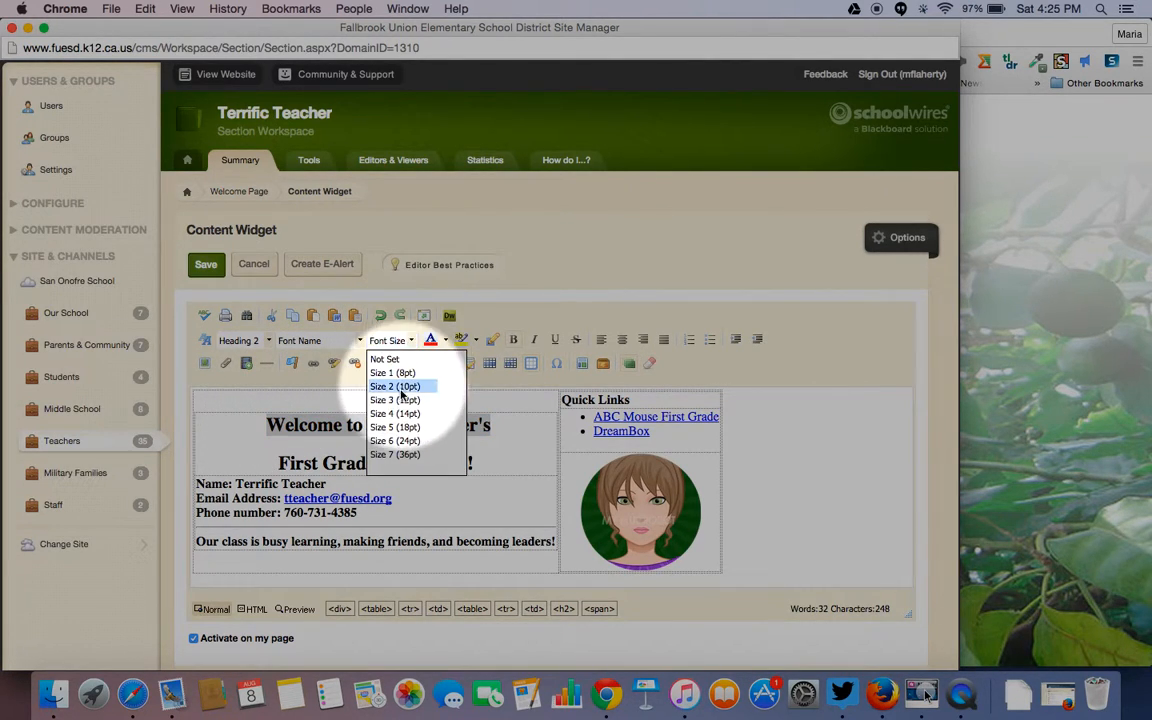
{"action": "left_click", "coordinate": [388, 428]}
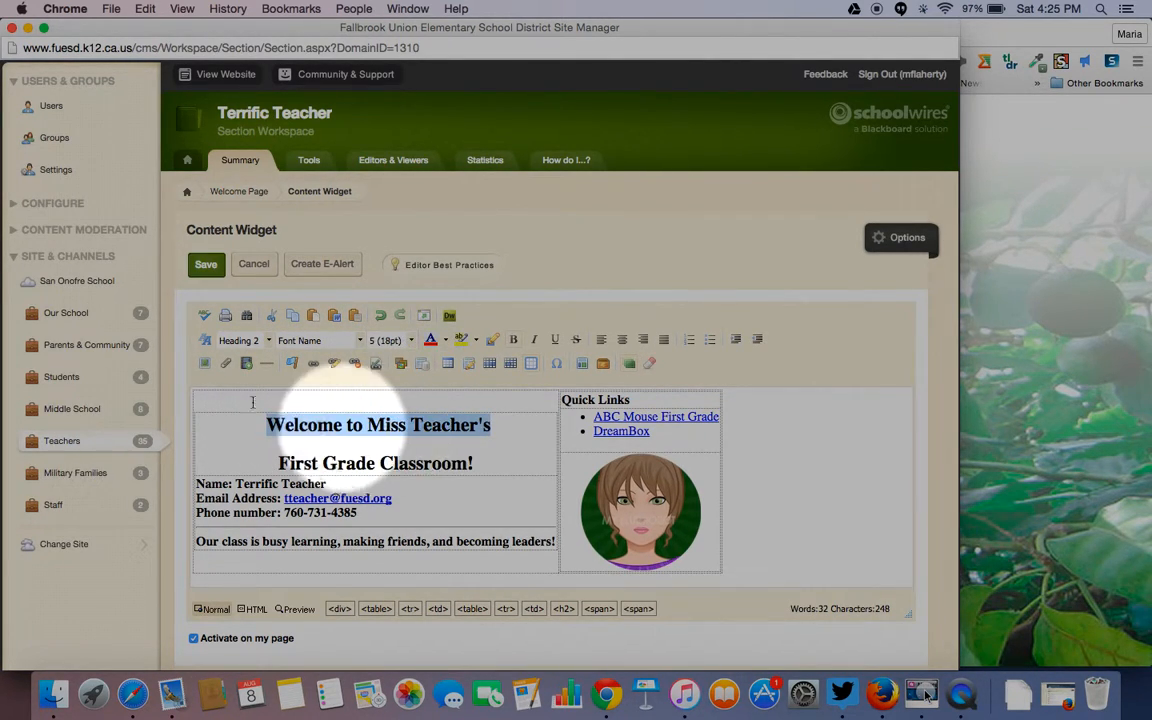
{"action": "left_click", "coordinate": [206, 266]}
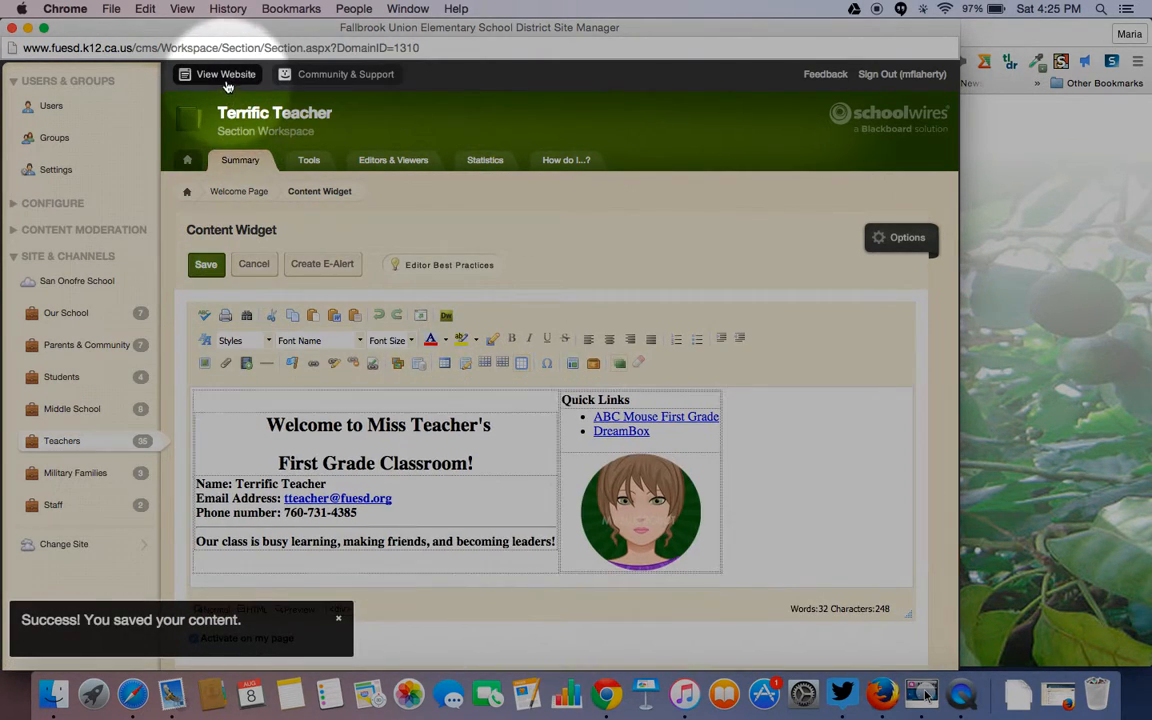
- Preview the resized heading on the live website, then close the preview
{"action": "left_click", "coordinate": [226, 78]}
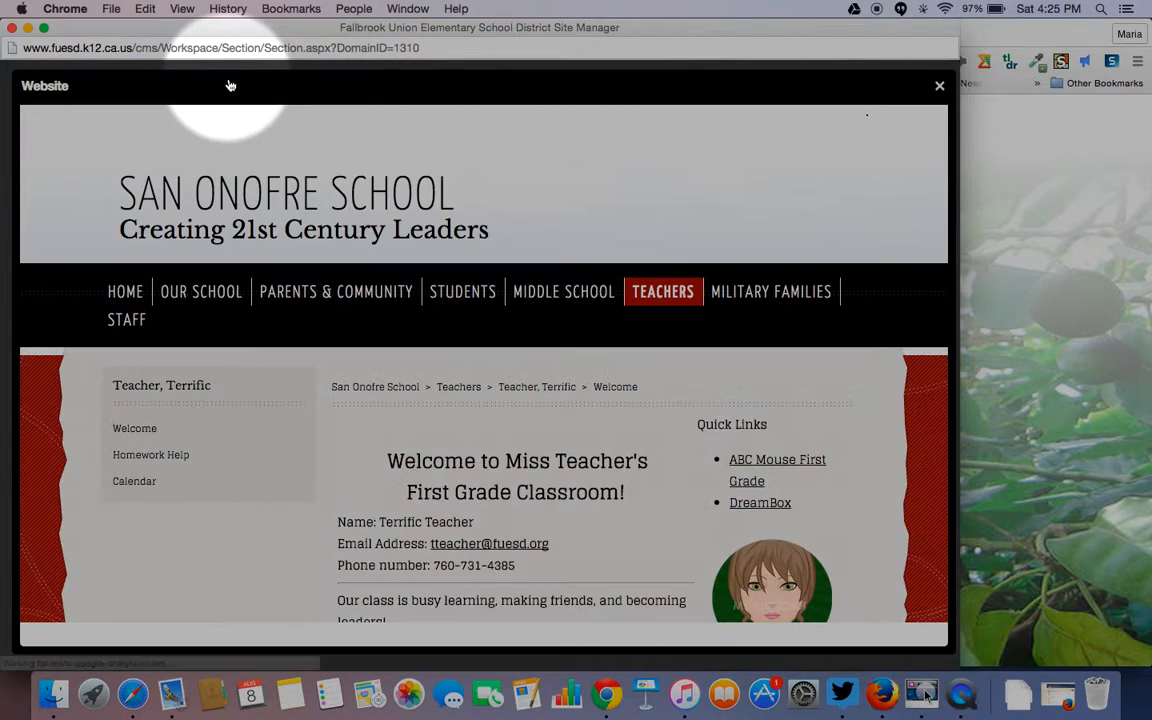
{"action": "scroll", "coordinate": [643, 512], "scroll_direction": "down", "scroll_amount": 3}
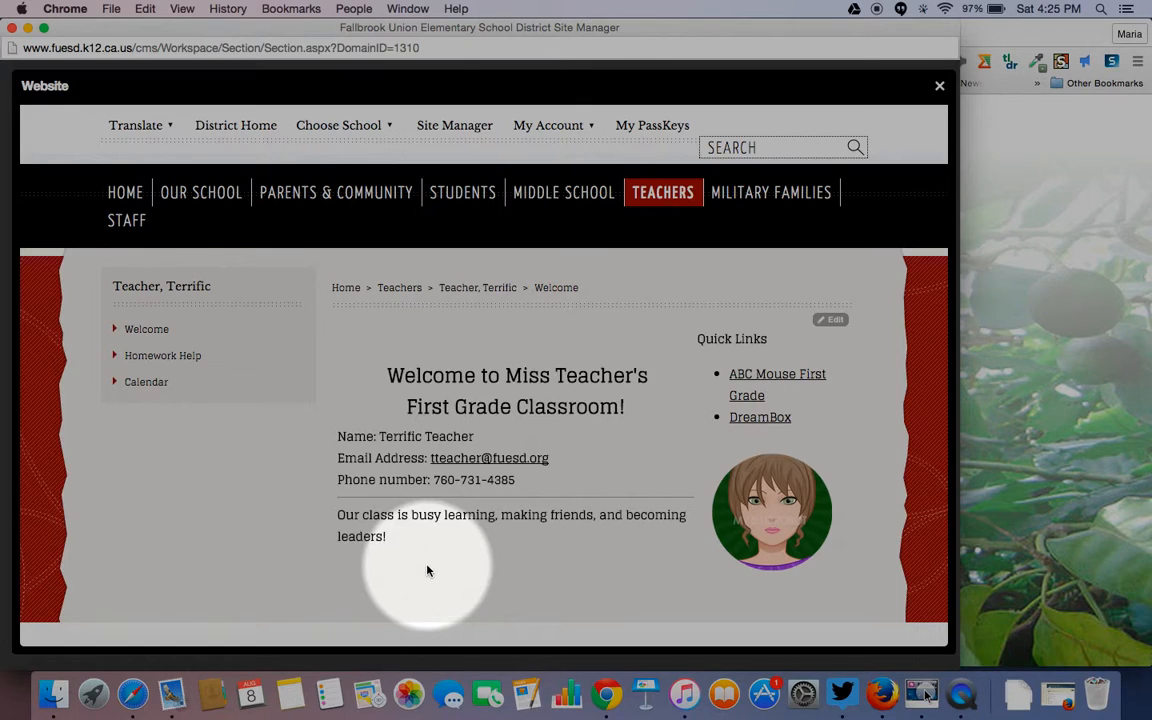
{"action": "left_click", "coordinate": [940, 87]}
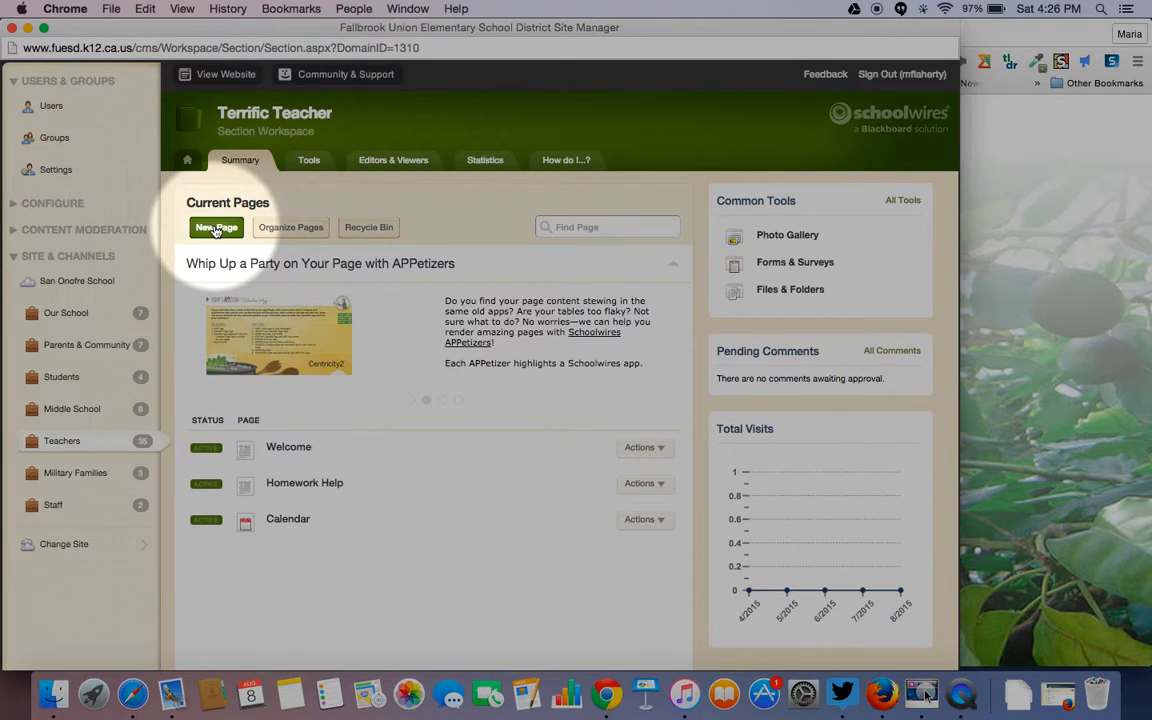
- Deactivate the original Welcome page and create a new Flex Editor page named Welcome
{"action": "left_click", "coordinate": [206, 449]}
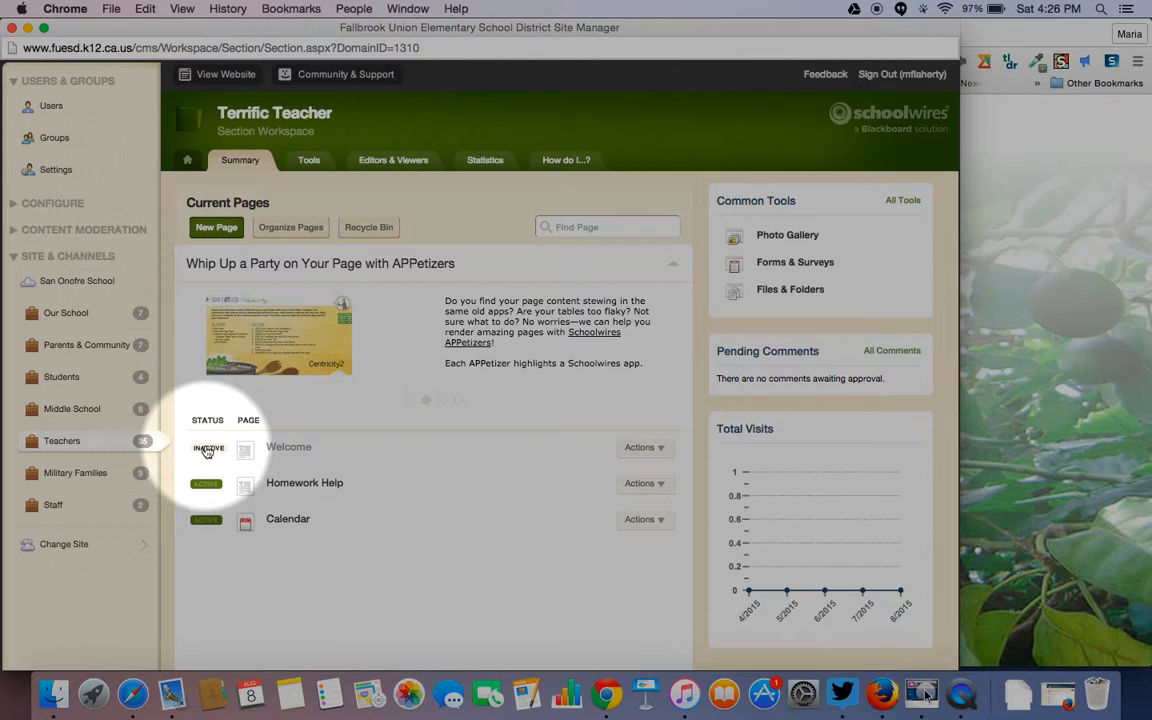
{"action": "left_click", "coordinate": [218, 228]}
{"action": "scroll", "coordinate": [452, 288], "scroll_direction": "down", "scroll_amount": 3}
{"action": "scroll", "coordinate": [452, 288], "scroll_direction": "down", "scroll_amount": 5}
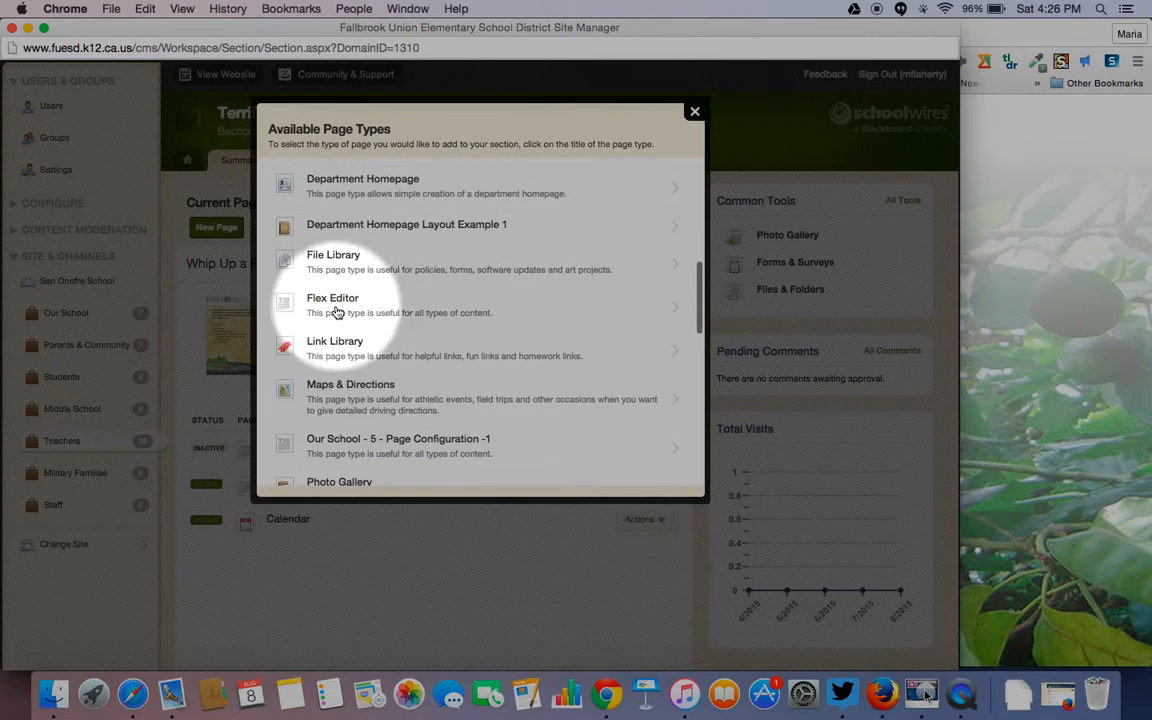
{"action": "left_click", "coordinate": [331, 306]}
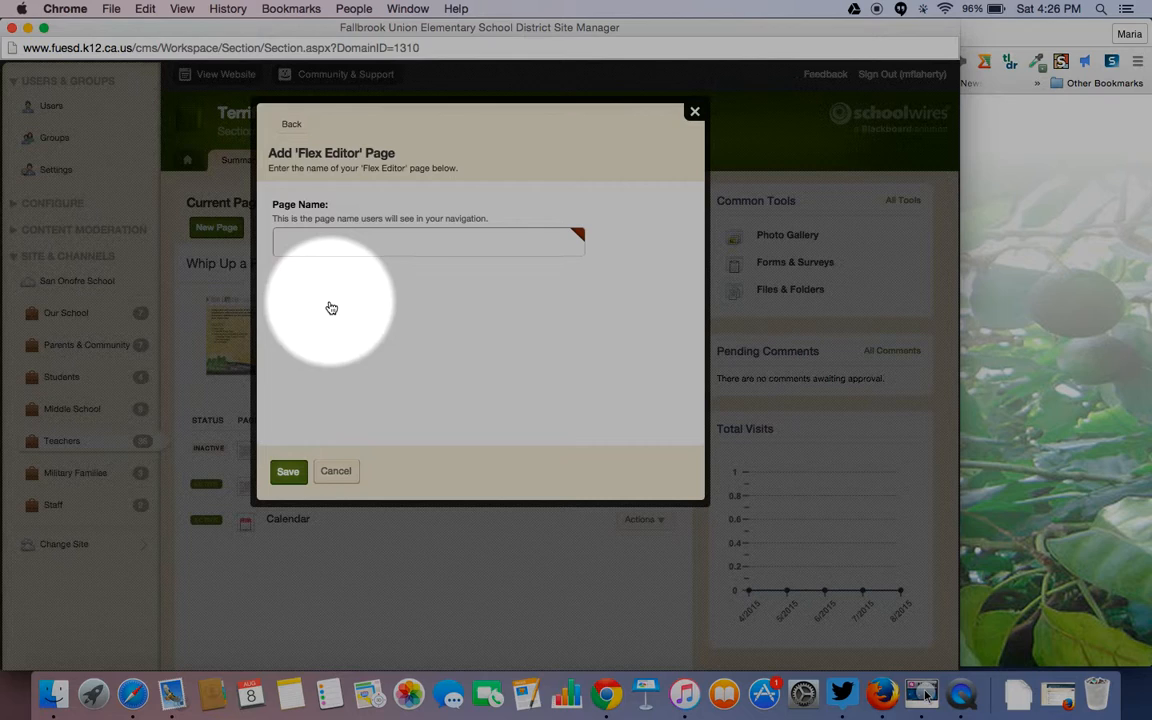
{"action": "left_click", "coordinate": [297, 245]}
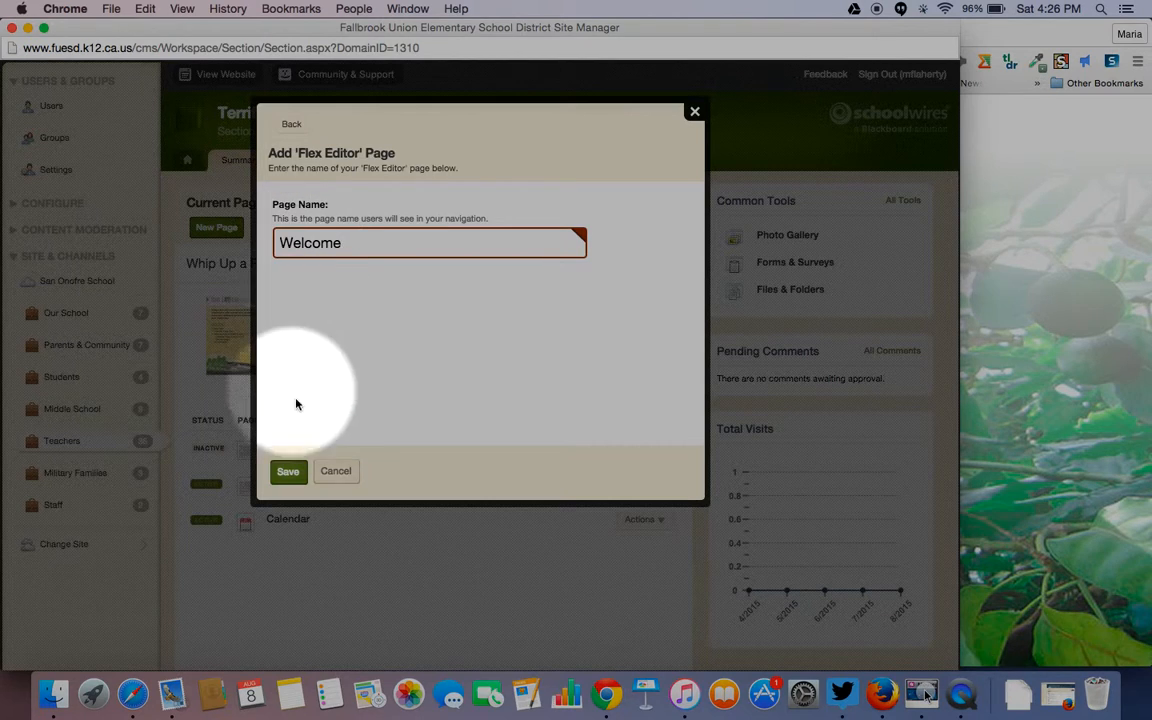
{"action": "left_click", "coordinate": [290, 471]}
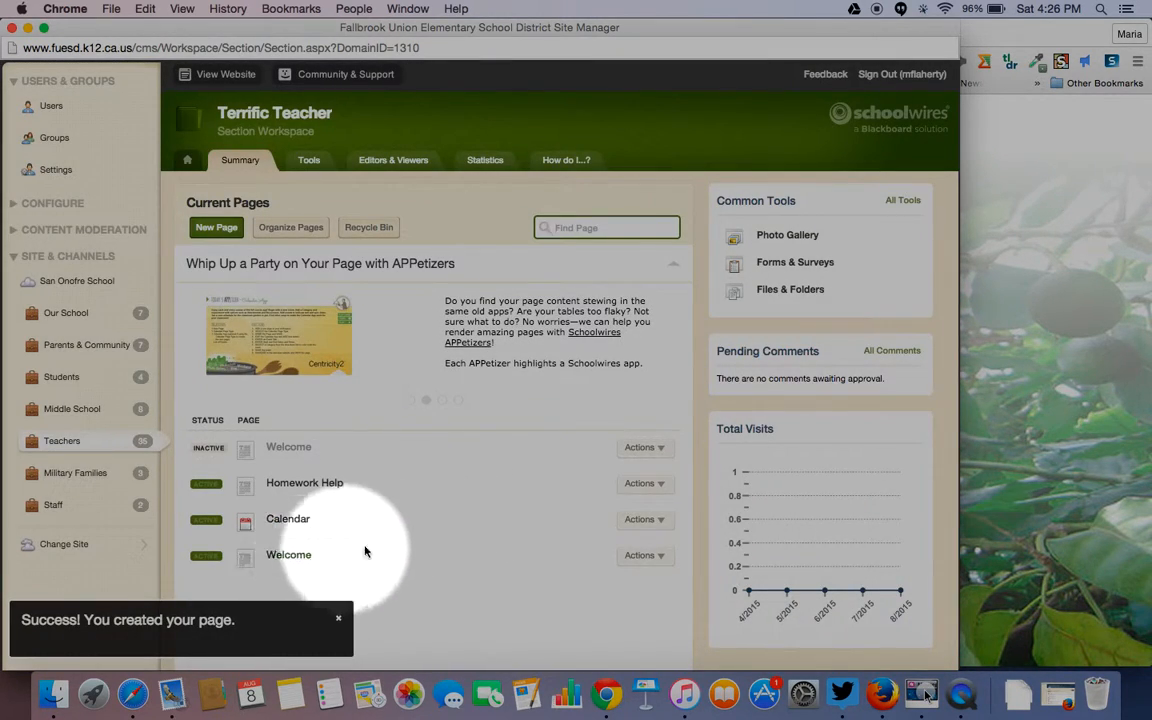
- Move the new Welcome page to the top of the page order and open its empty content editor
{"action": "left_click", "coordinate": [209, 449]}
{"action": "left_click", "coordinate": [209, 449]}
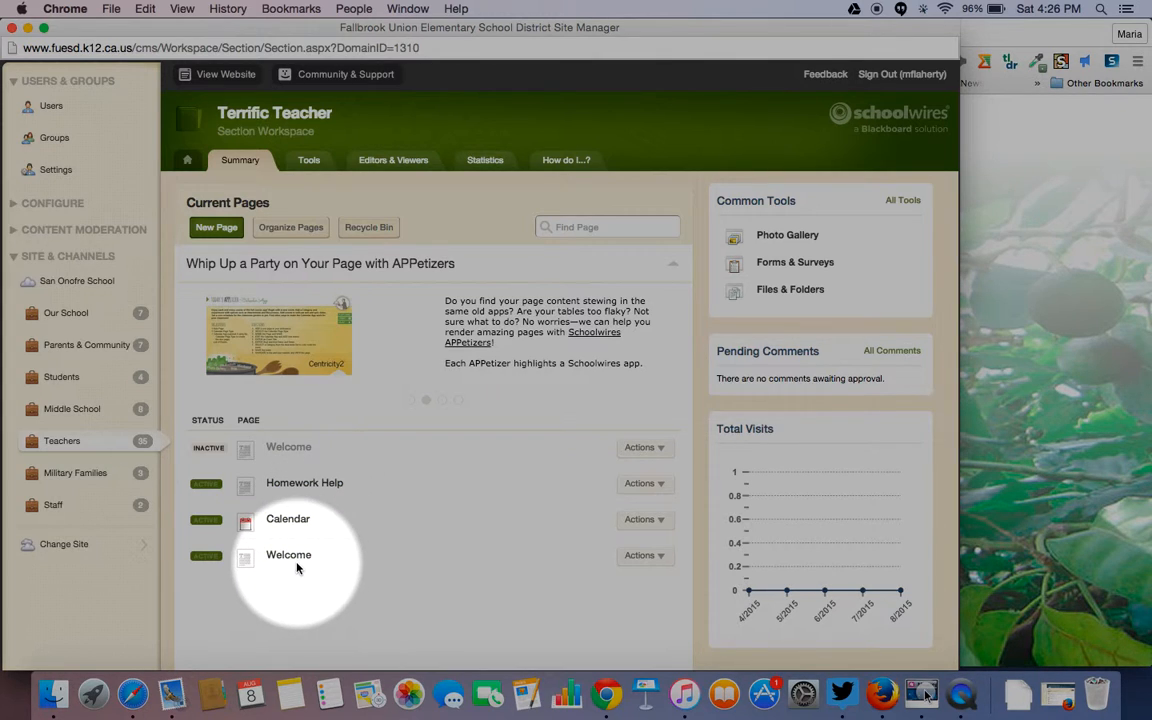
{"action": "left_click", "coordinate": [290, 228]}
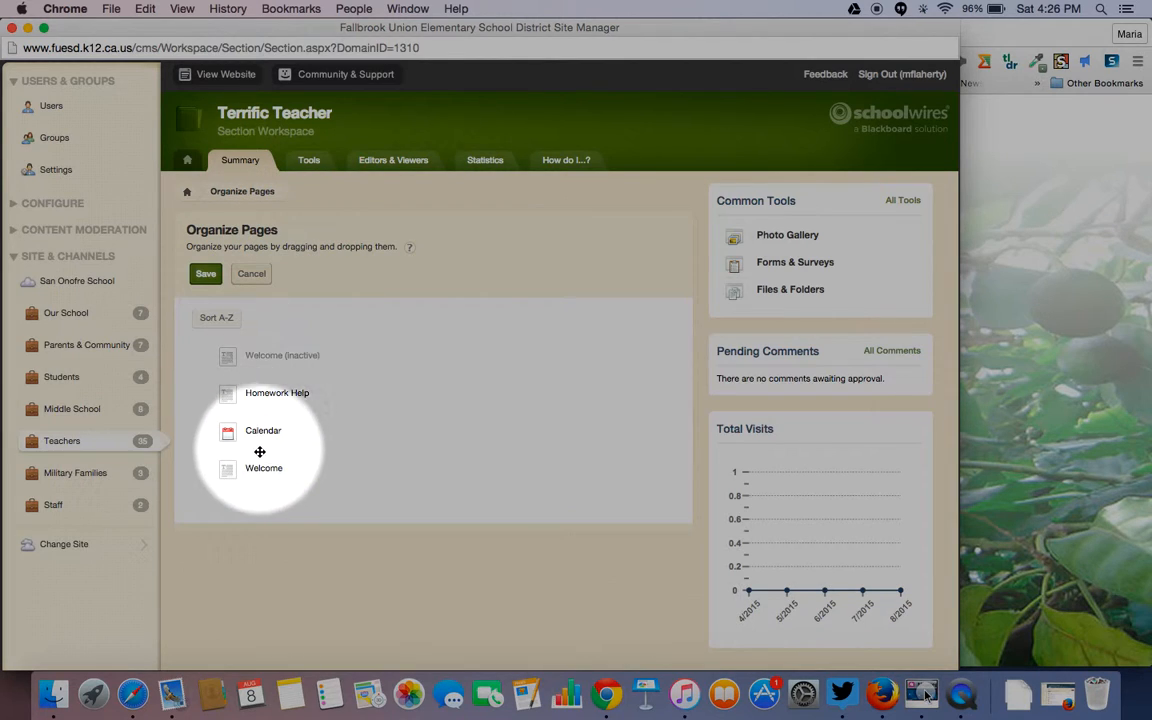
{"action": "left_click_drag", "start_coordinate": [257, 468], "coordinate": [262, 337]}
{"action": "left_click", "coordinate": [204, 275]}
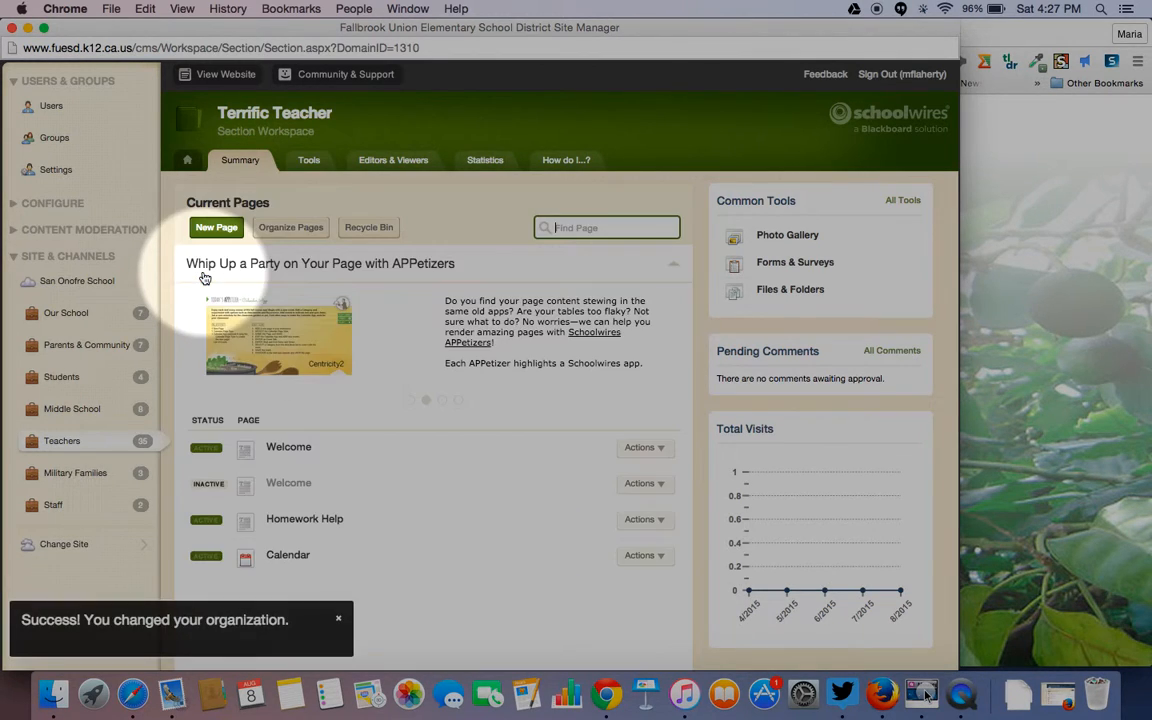
{"action": "left_click", "coordinate": [295, 450]}
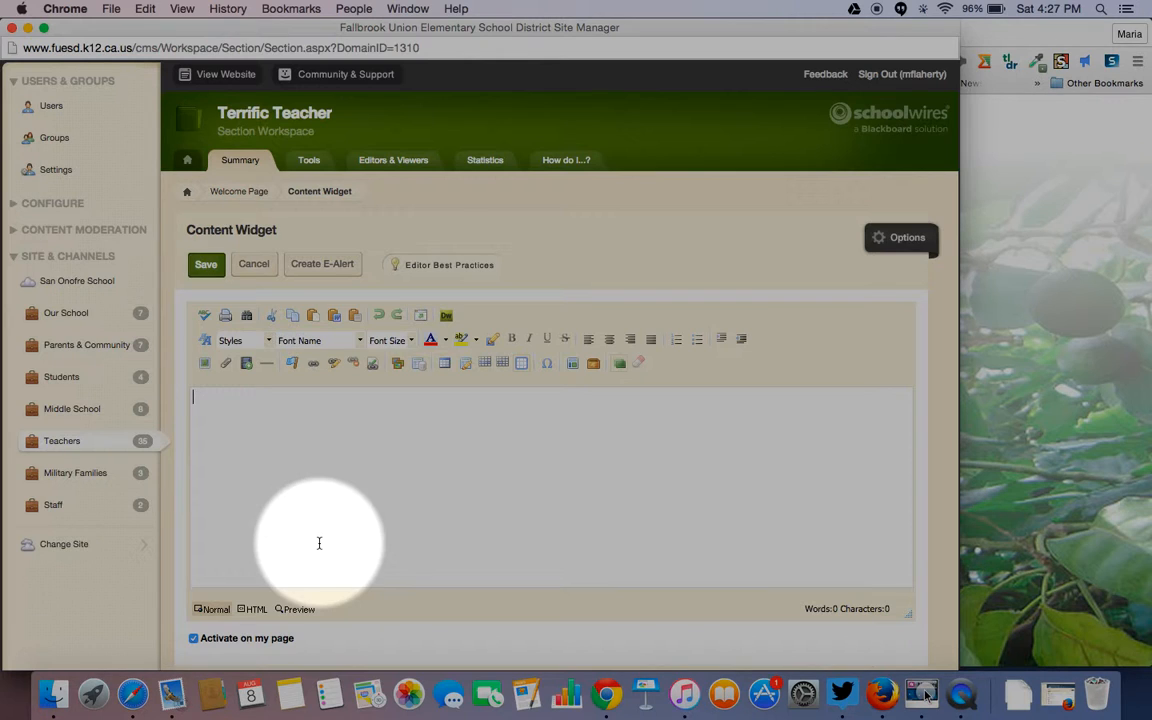
- Save the new Welcome page content, then deactivate the top Welcome page and activate the second
{"action": "left_click", "coordinate": [204, 263]}
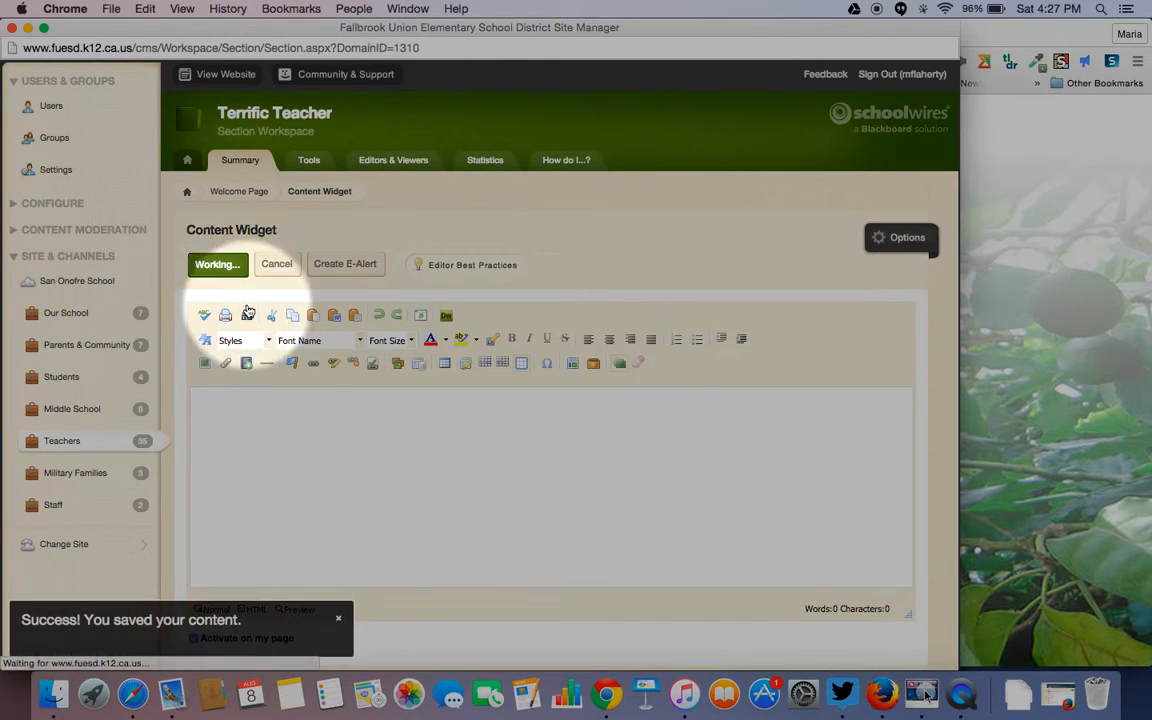
{"action": "left_click", "coordinate": [277, 119]}
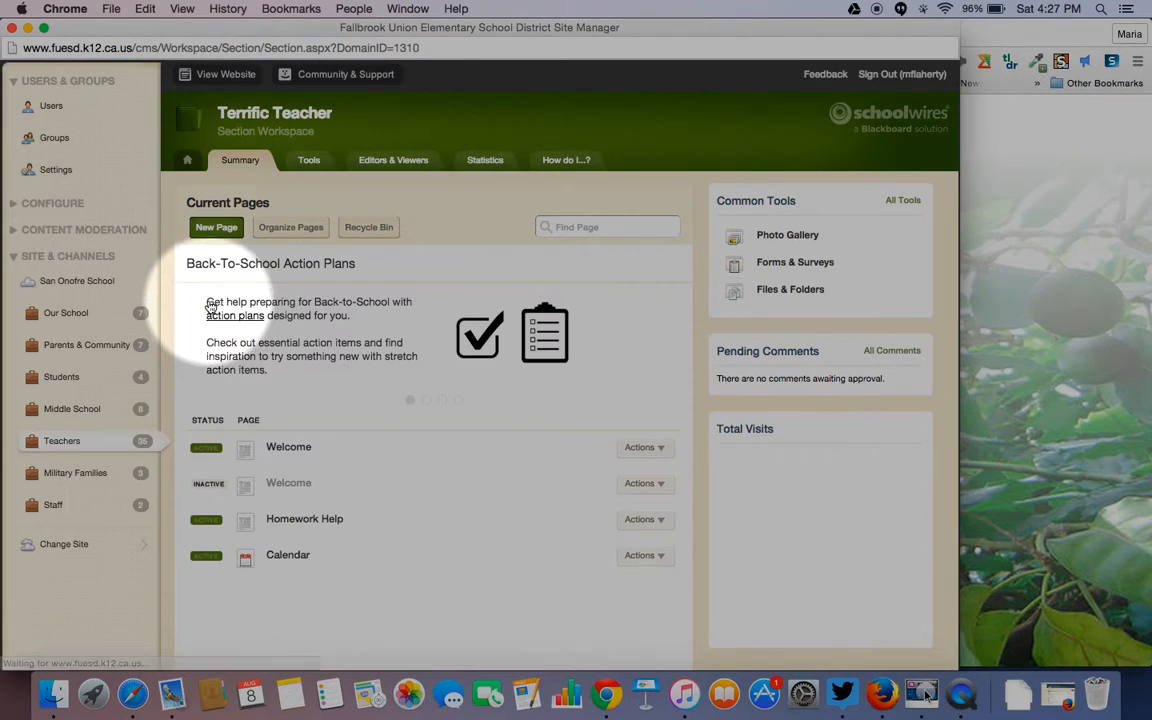
{"action": "left_click", "coordinate": [205, 449]}
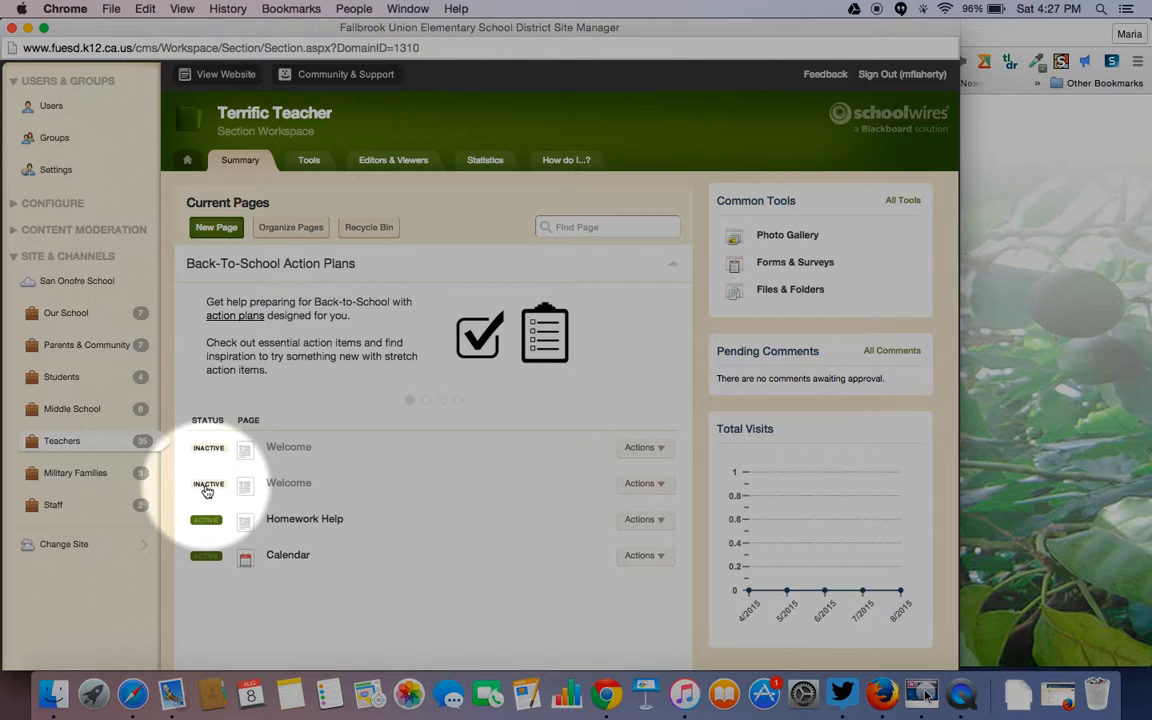
{"action": "left_click", "coordinate": [207, 487]}
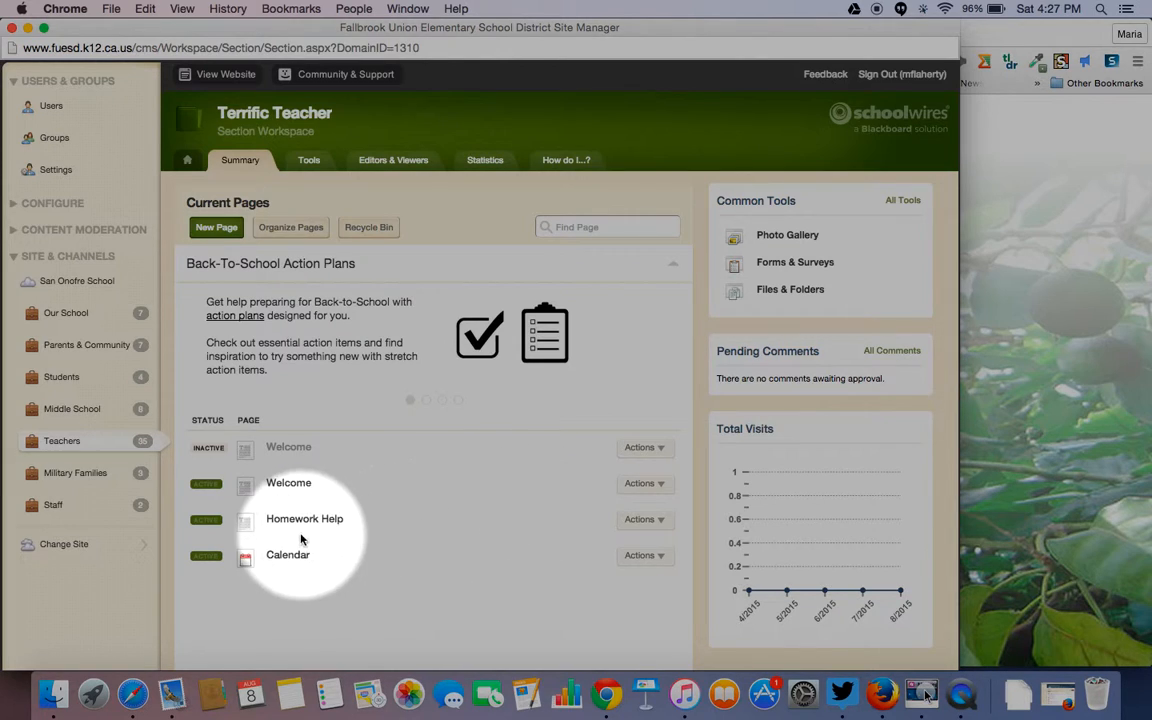
- Rename the Homework Help page to Homework in its page options
{"action": "left_click", "coordinate": [659, 520]}
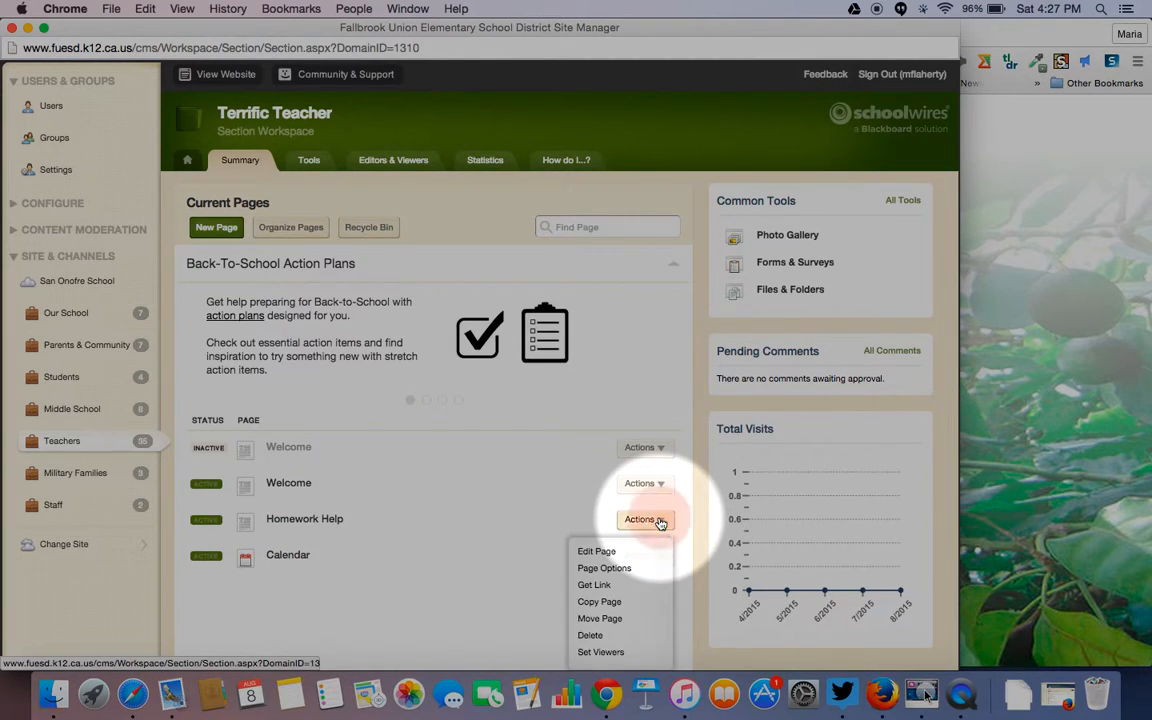
{"action": "left_click", "coordinate": [605, 569]}
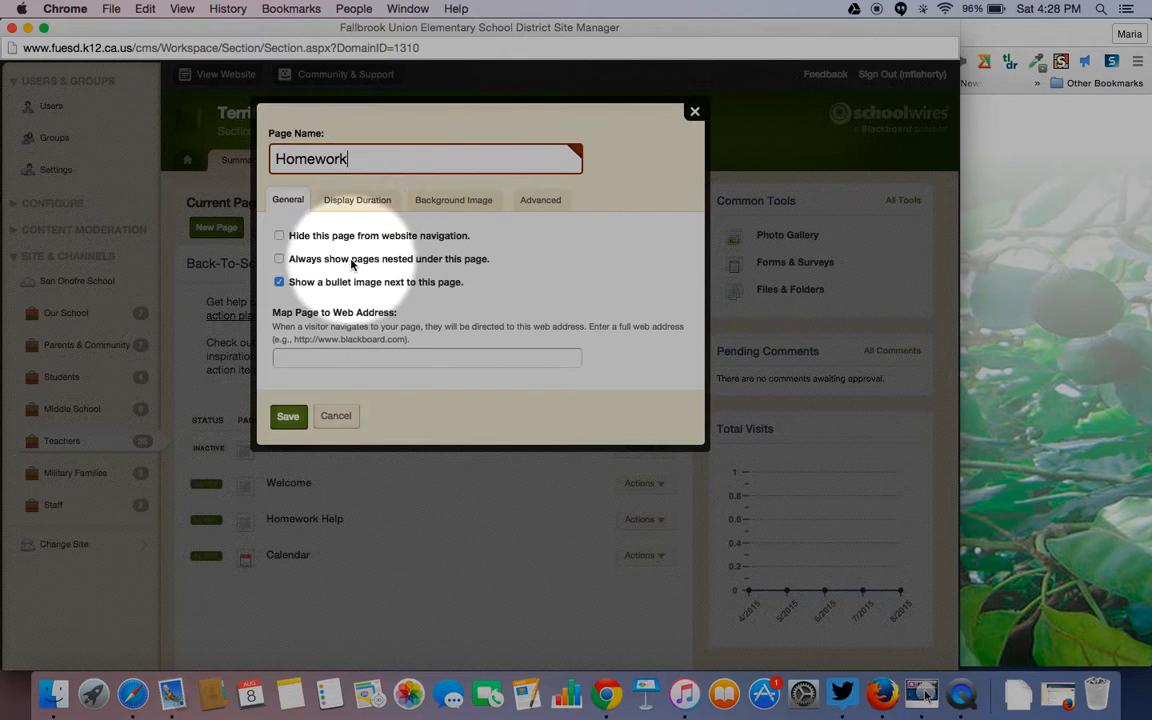
{"action": "left_click", "coordinate": [288, 416]}
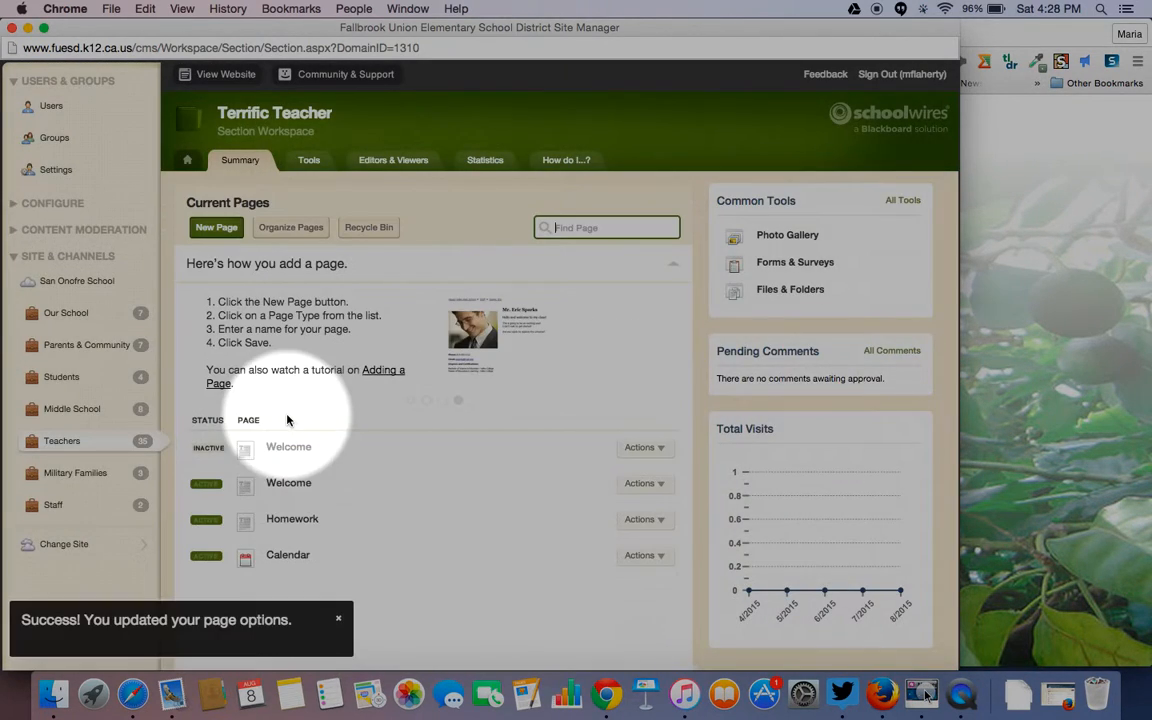
- Save the Homework page's empty content and return to the Terrific Teacher page list
{"action": "left_click", "coordinate": [292, 519]}
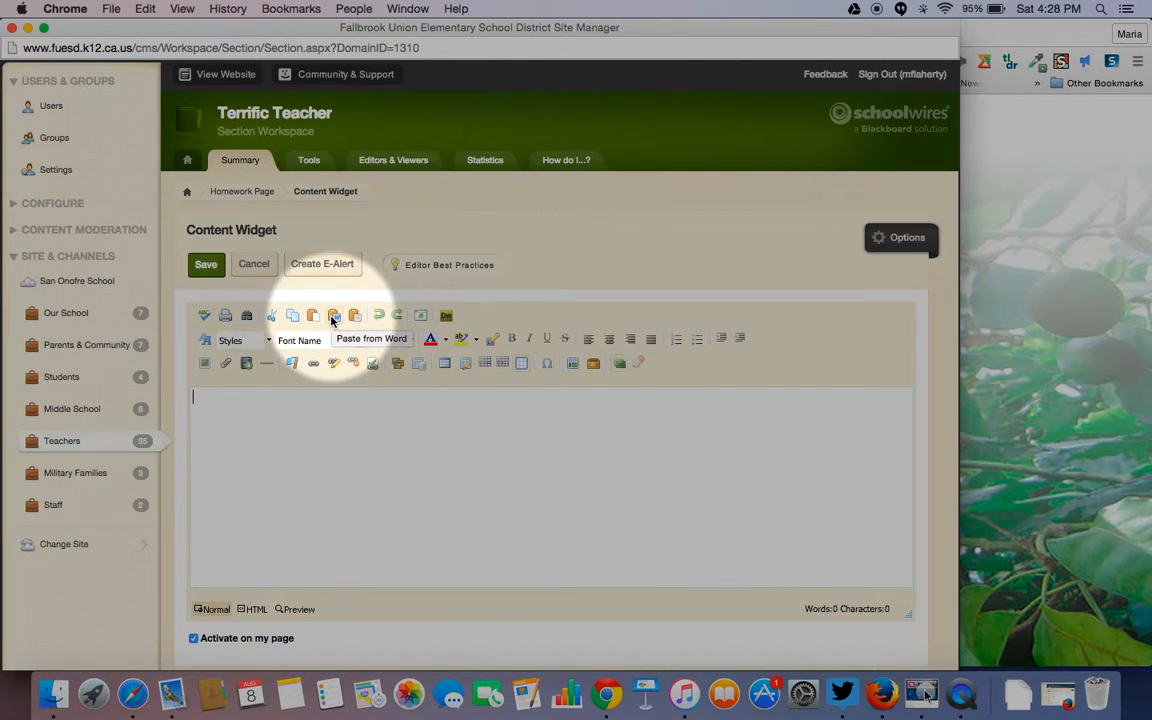
{"action": "left_click", "coordinate": [206, 264]}
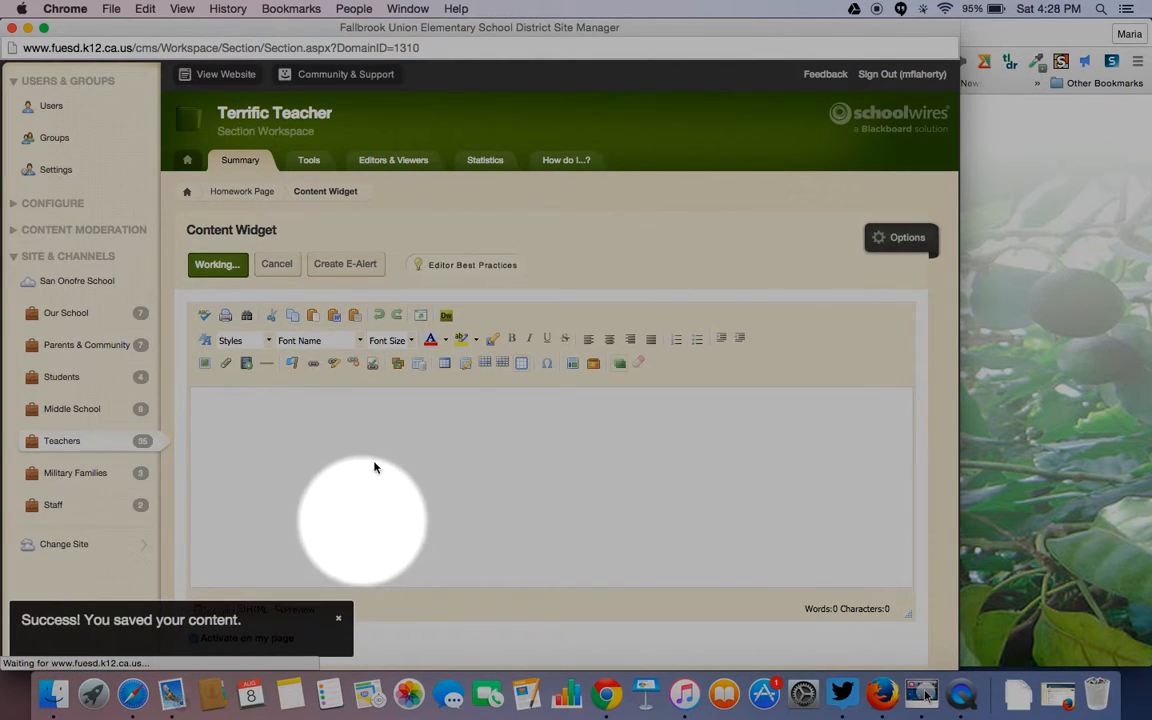
{"action": "left_click", "coordinate": [298, 115]}
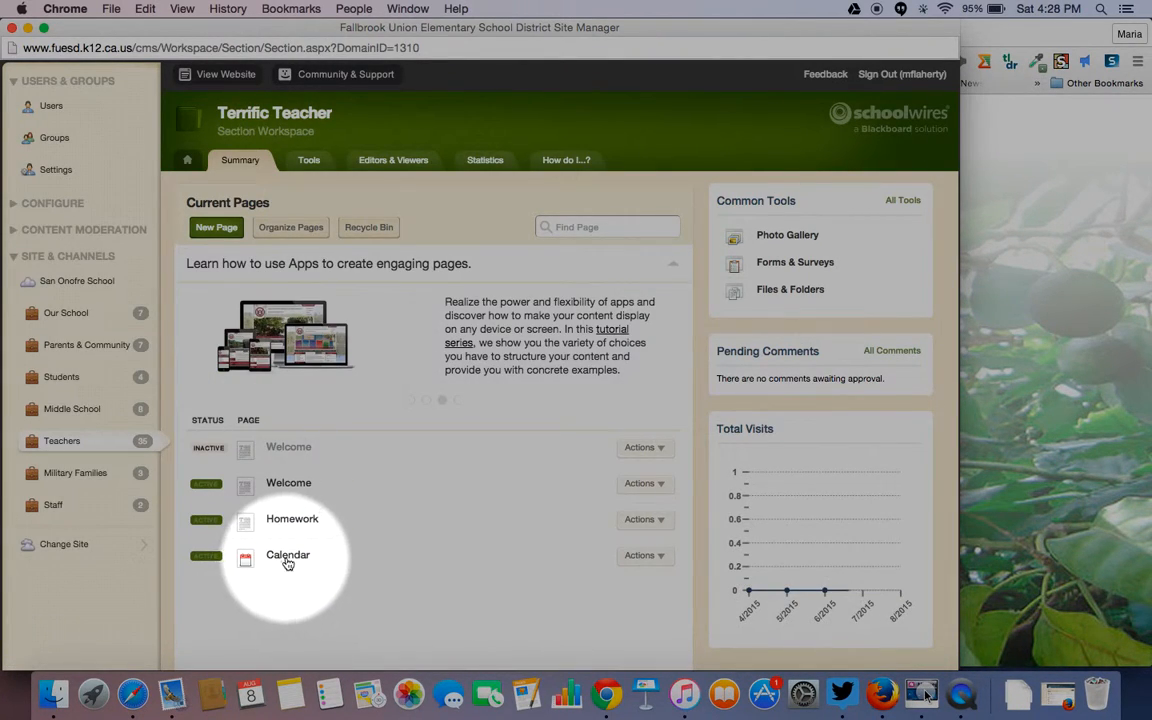
- Start a new August 17 event on the Calendar page titled 'First Day of School!'
{"action": "left_click", "coordinate": [288, 557]}
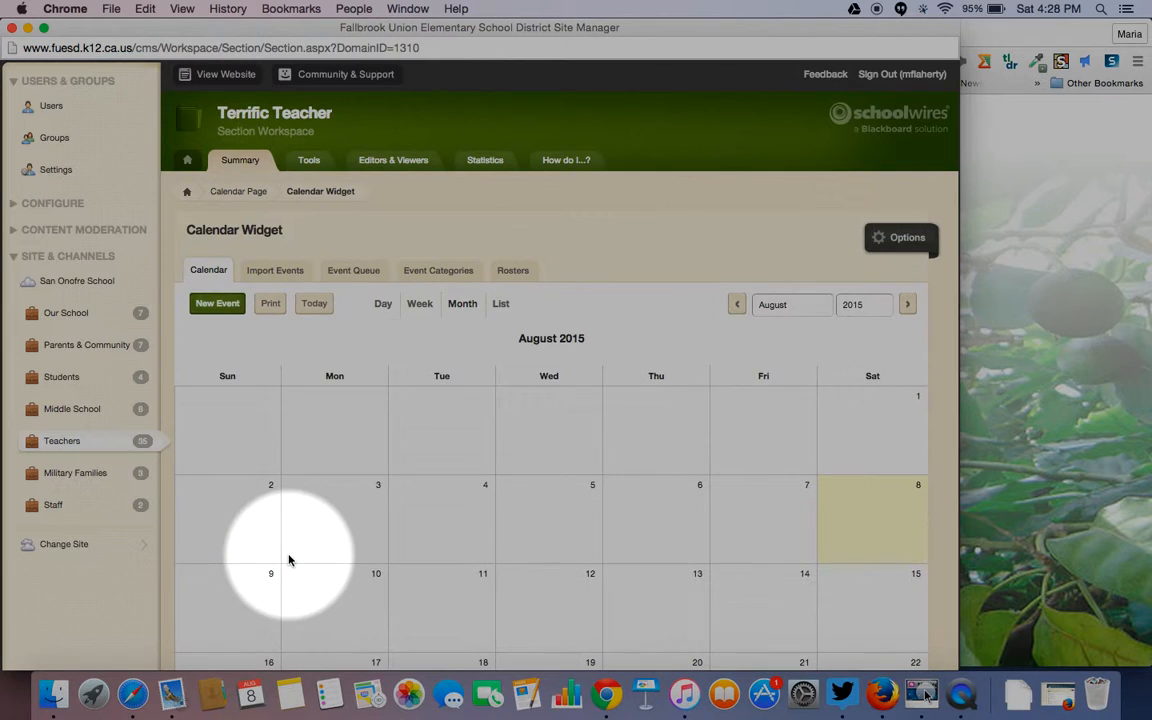
{"action": "scroll", "coordinate": [542, 470], "scroll_direction": "down", "scroll_amount": 3}
{"action": "scroll", "coordinate": [542, 470], "scroll_direction": "down", "scroll_amount": 2}
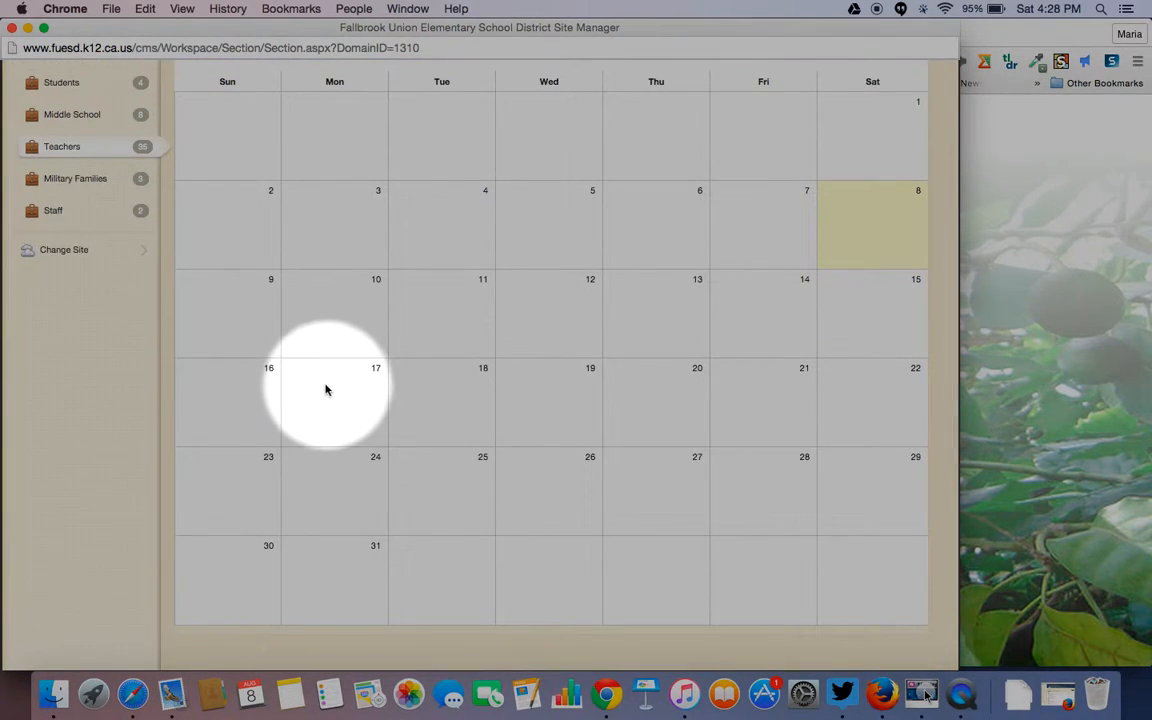
{"action": "left_click", "coordinate": [332, 390]}
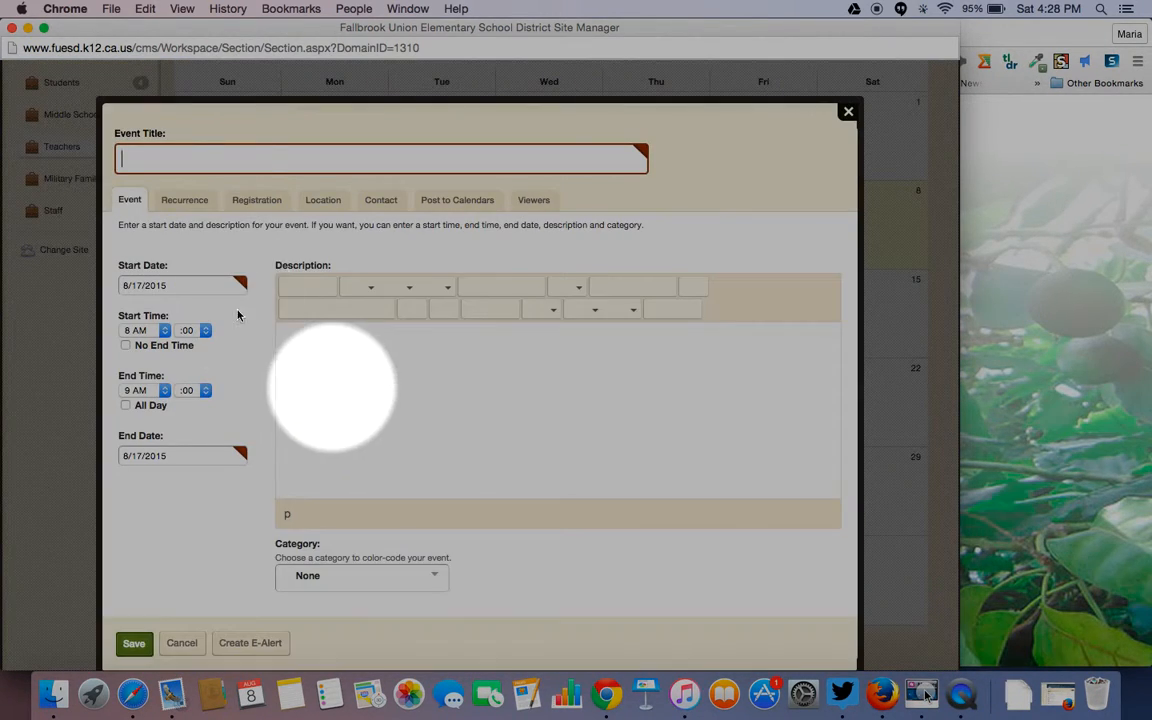
{"action": "left_click", "coordinate": [152, 152]}
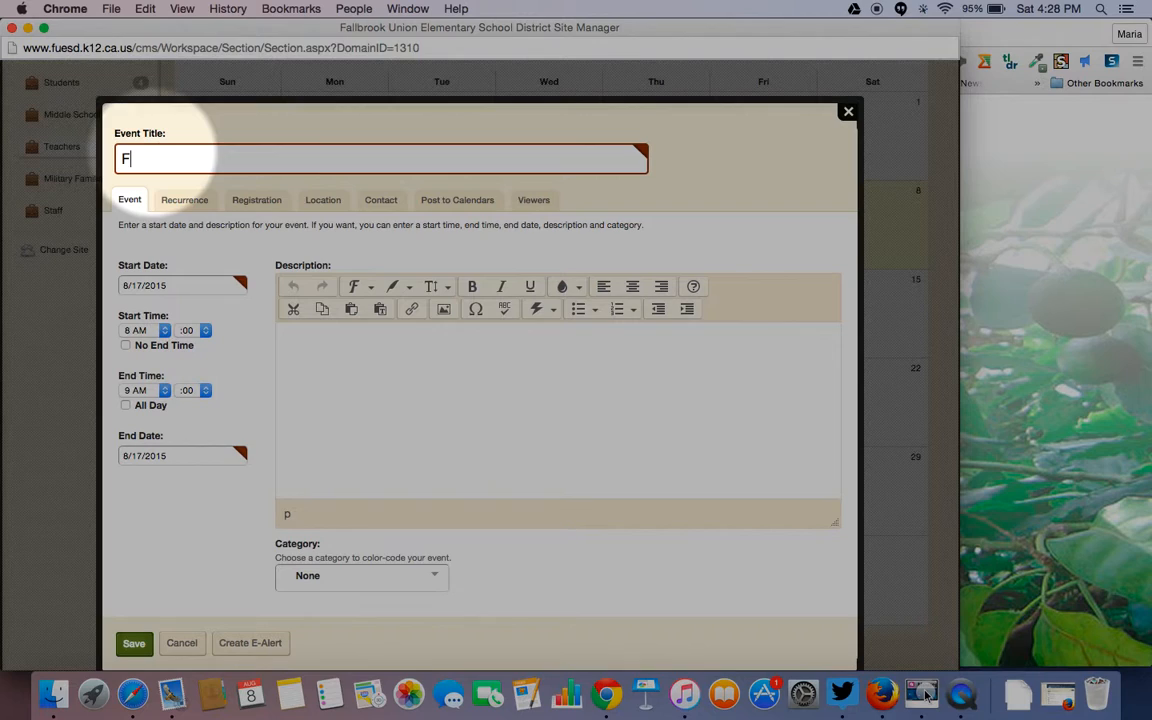
{"action": "key", "text": "BackSpace"}
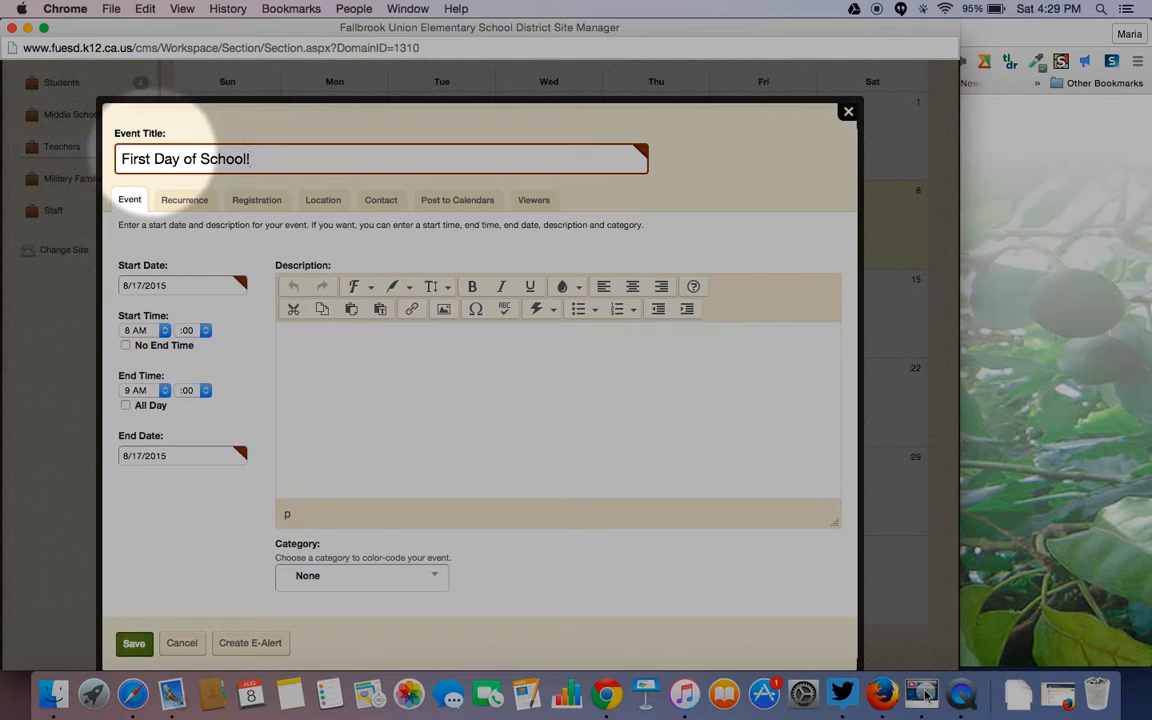
- Set the event to run from 8:15 AM to 2:00 PM
{"action": "left_click", "coordinate": [205, 331]}
{"action": "left_click", "coordinate": [200, 366]}
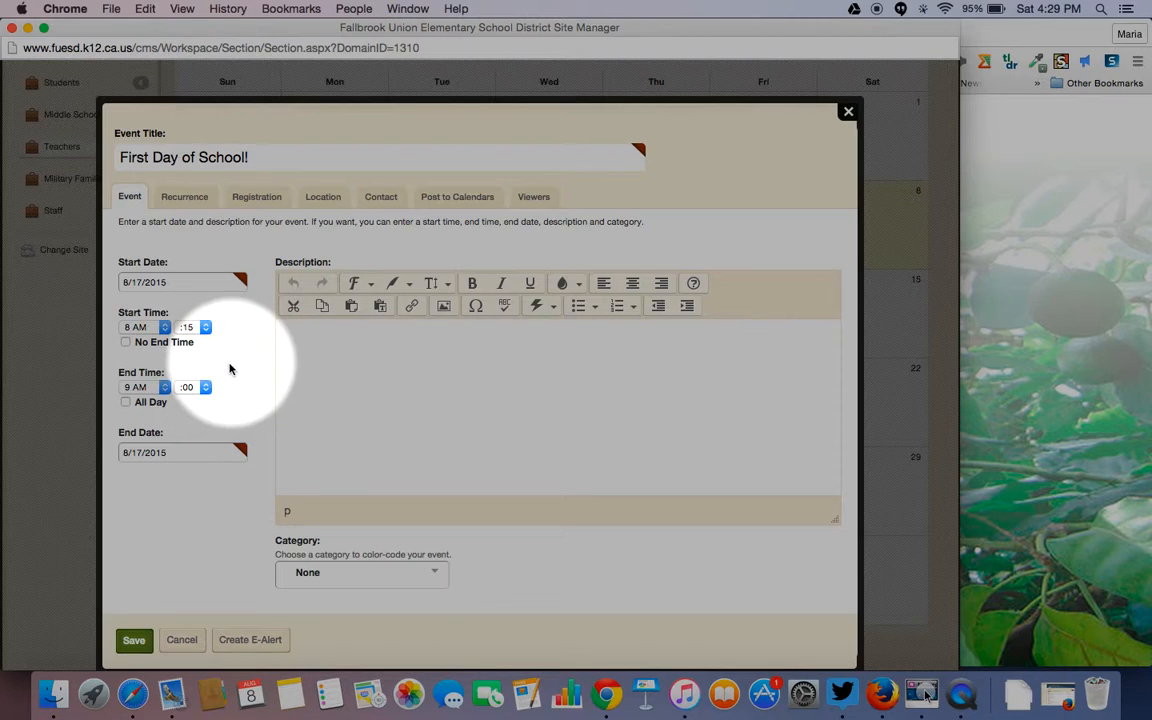
{"action": "left_click", "coordinate": [164, 389]}
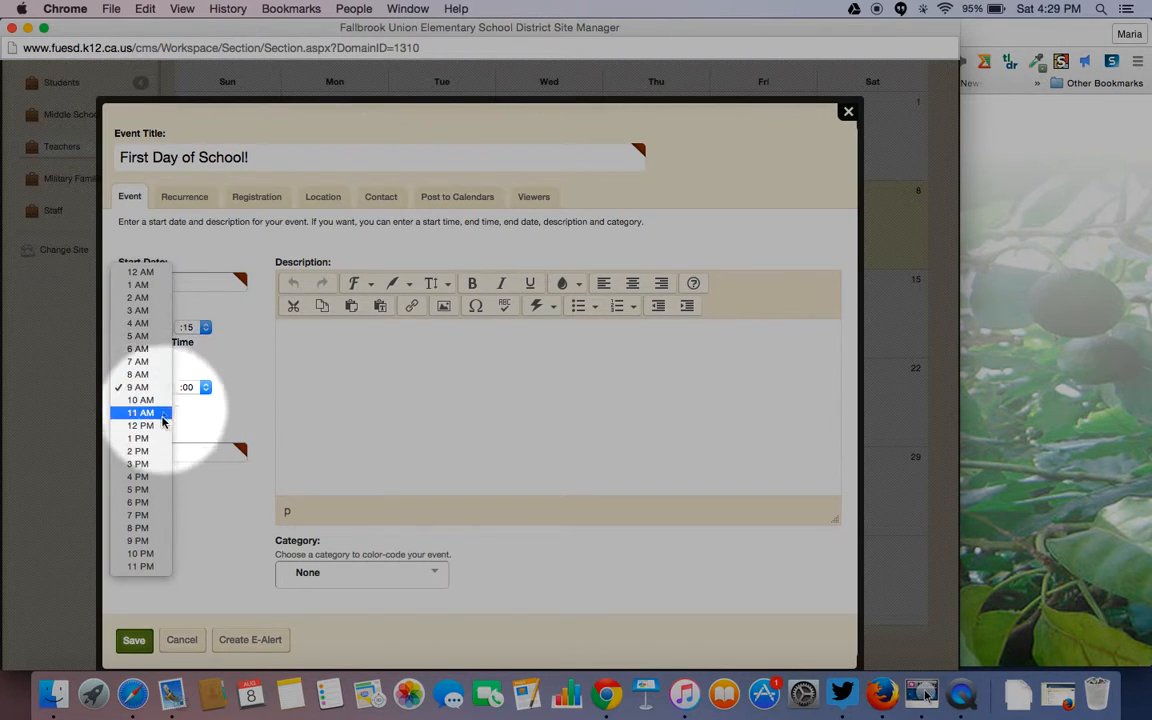
{"action": "left_click", "coordinate": [157, 453]}
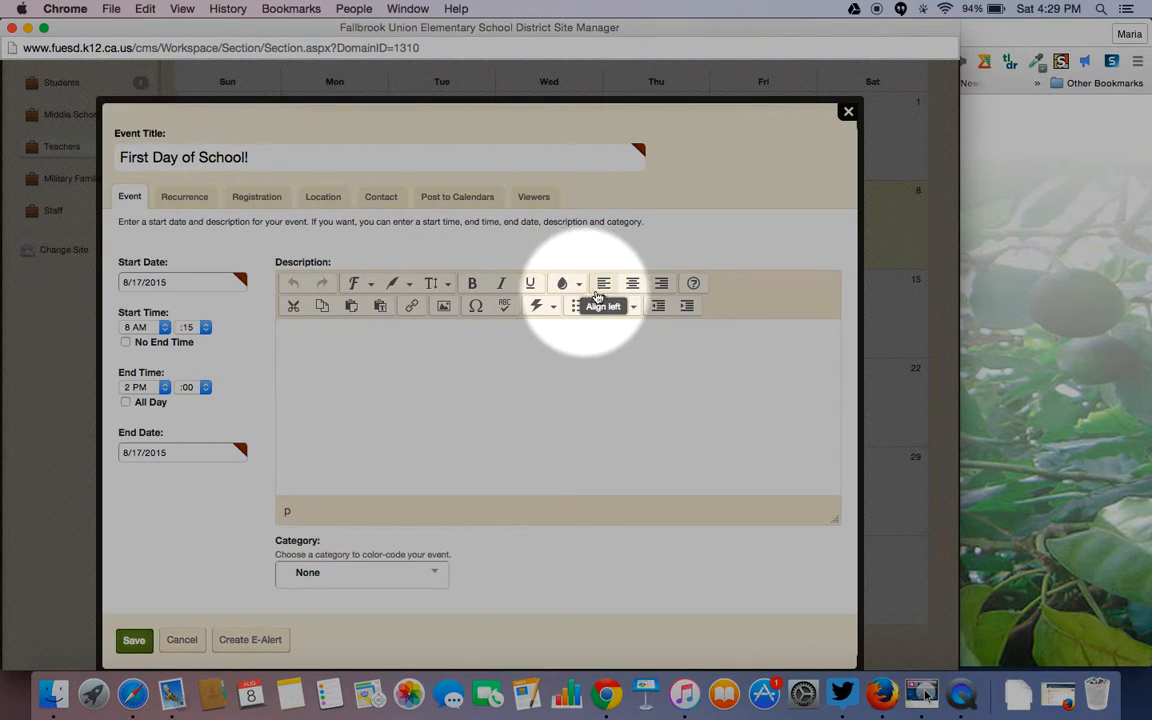
- Assign the event to the First Day of School category and save it
{"action": "left_click", "coordinate": [435, 573]}
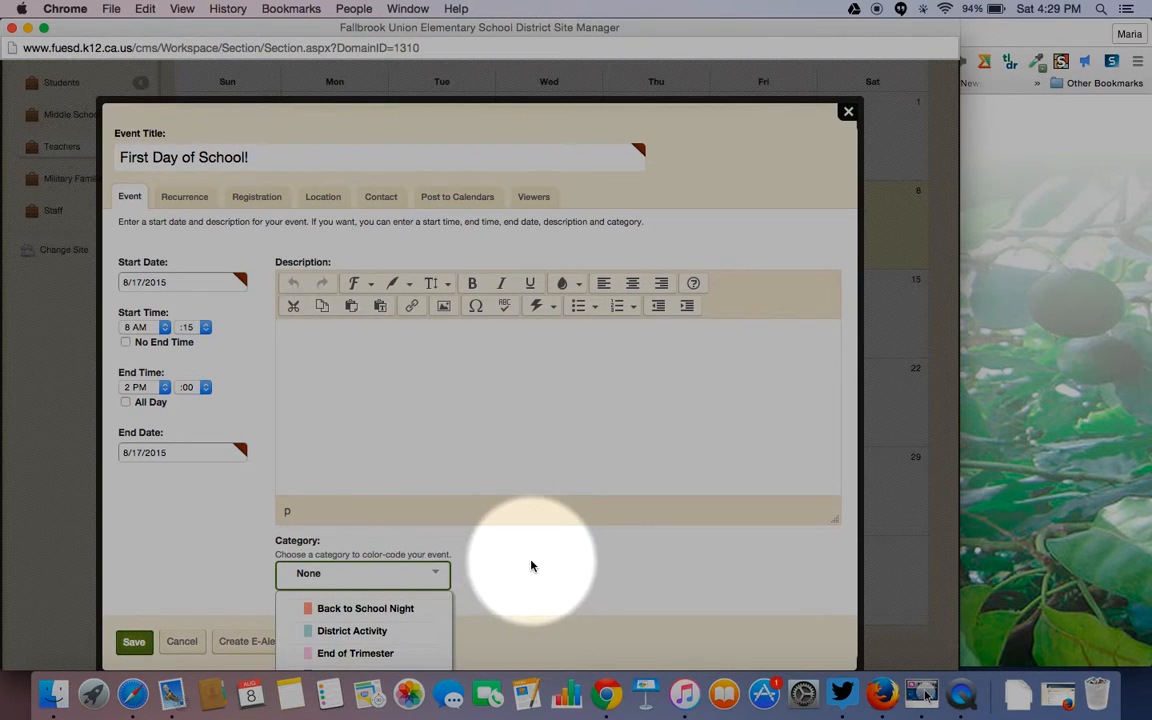
{"action": "scroll", "coordinate": [532, 600], "scroll_direction": "down", "scroll_amount": 3}
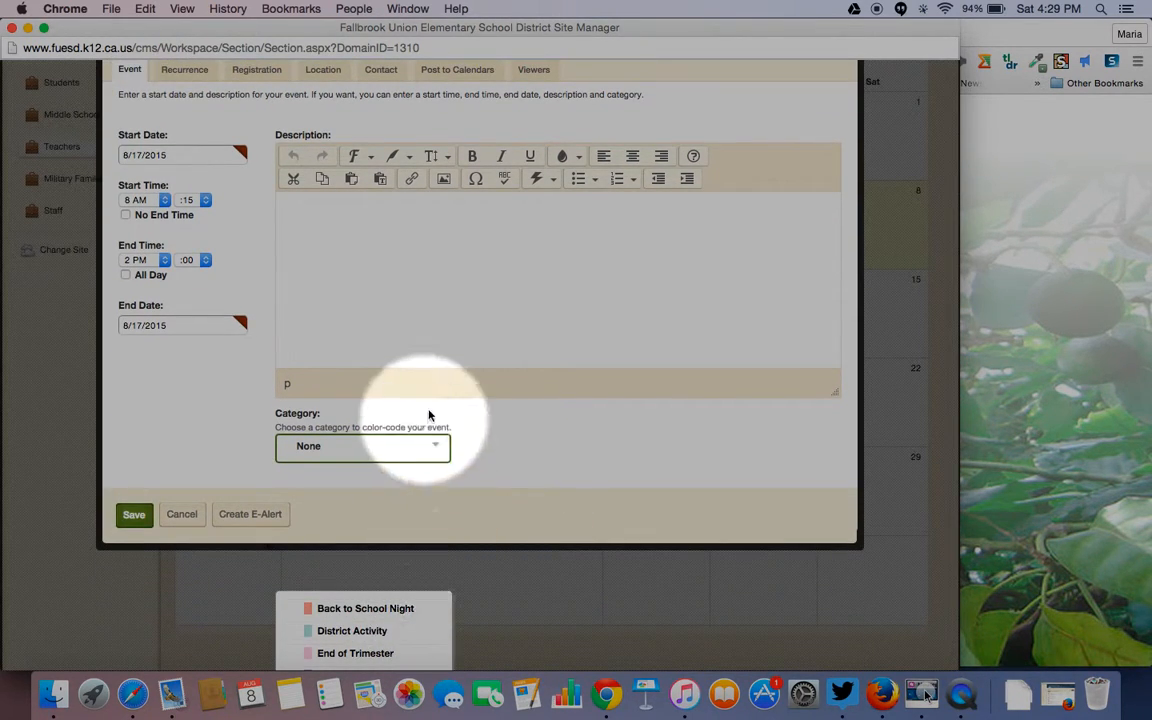
{"action": "left_click", "coordinate": [438, 448]}
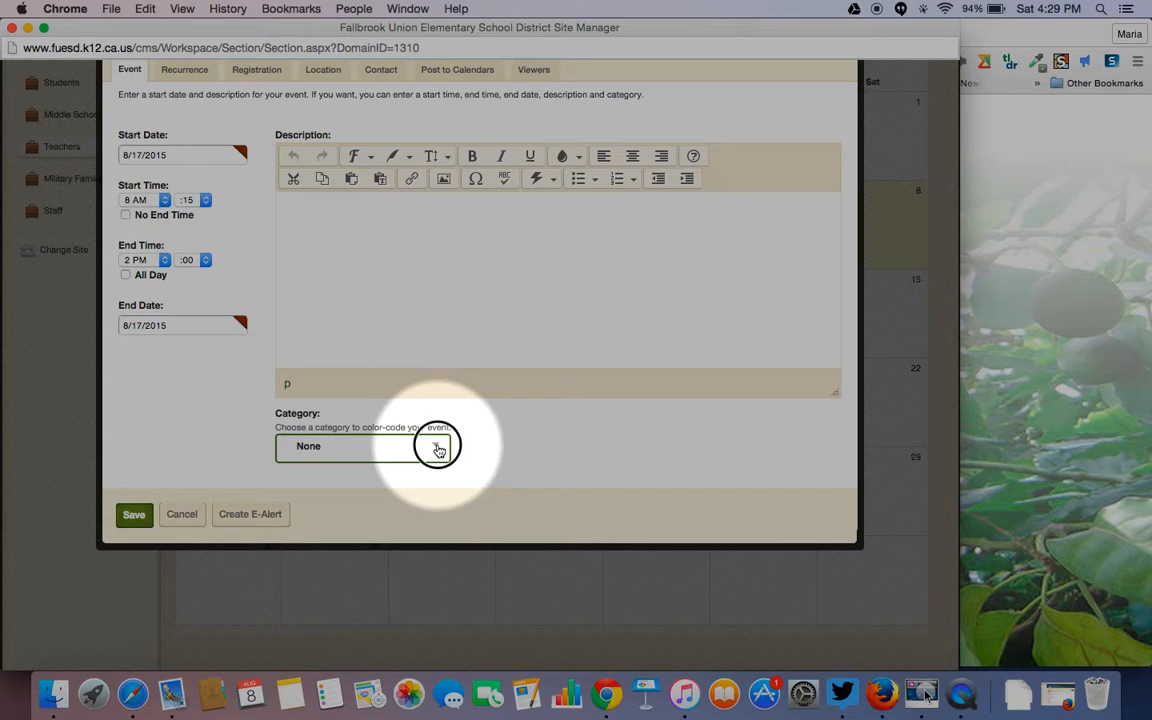
{"action": "left_click", "coordinate": [438, 448]}
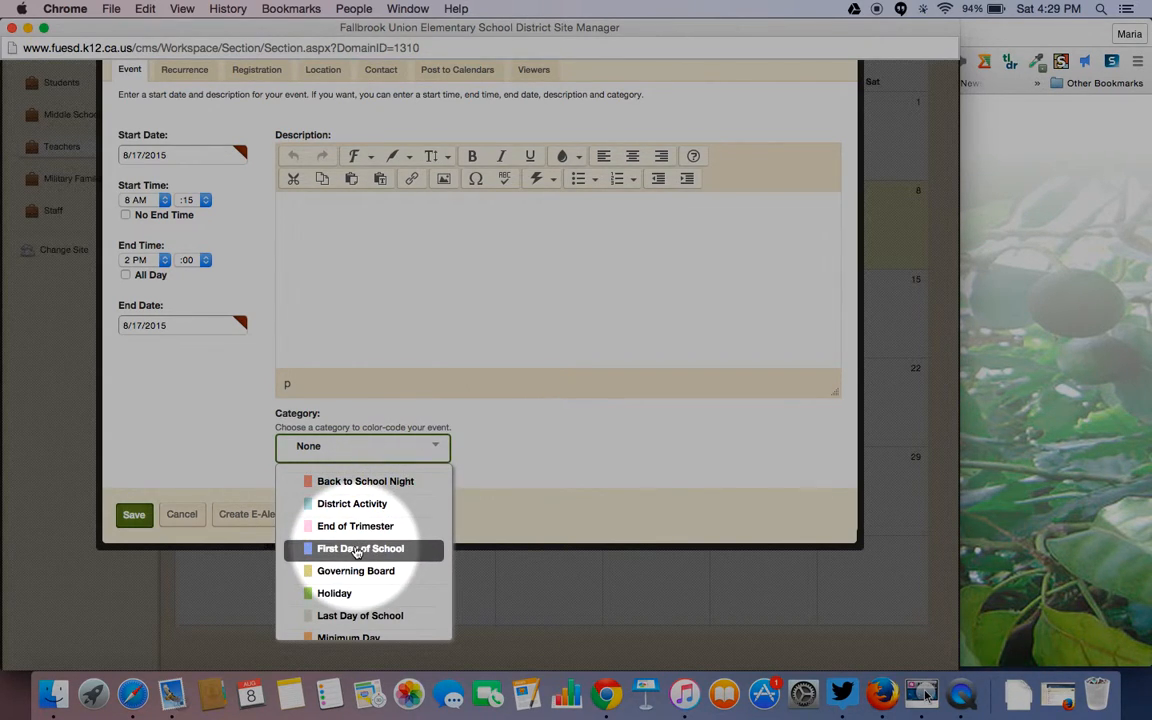
{"action": "scroll", "coordinate": [357, 552], "scroll_direction": "down", "scroll_amount": 3}
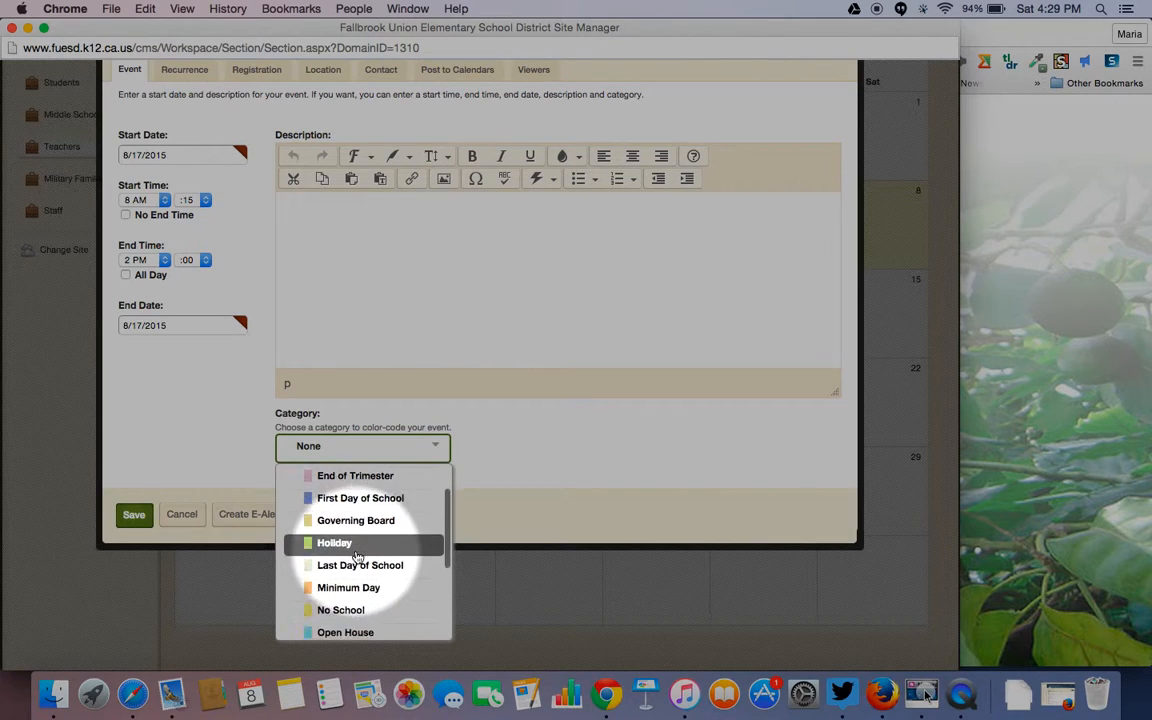
{"action": "scroll", "coordinate": [357, 568], "scroll_direction": "down", "scroll_amount": 3}
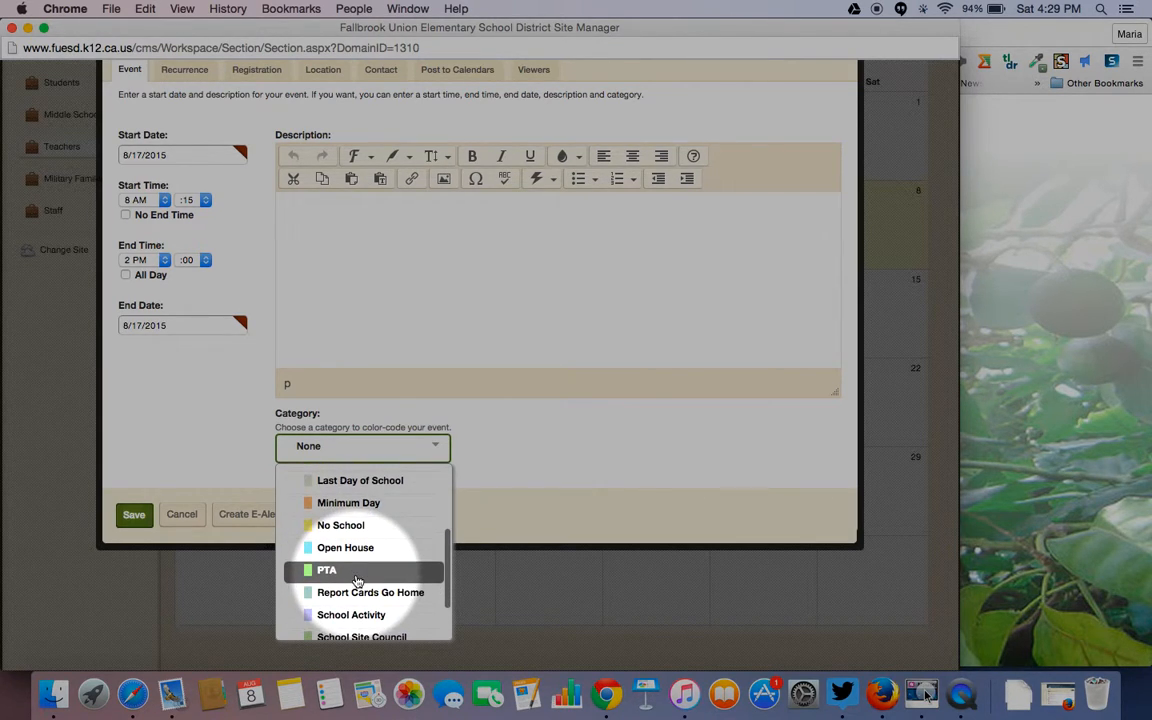
{"action": "scroll", "coordinate": [357, 580], "scroll_direction": "down", "scroll_amount": 1}
{"action": "scroll", "coordinate": [358, 592], "scroll_direction": "up", "scroll_amount": 5}
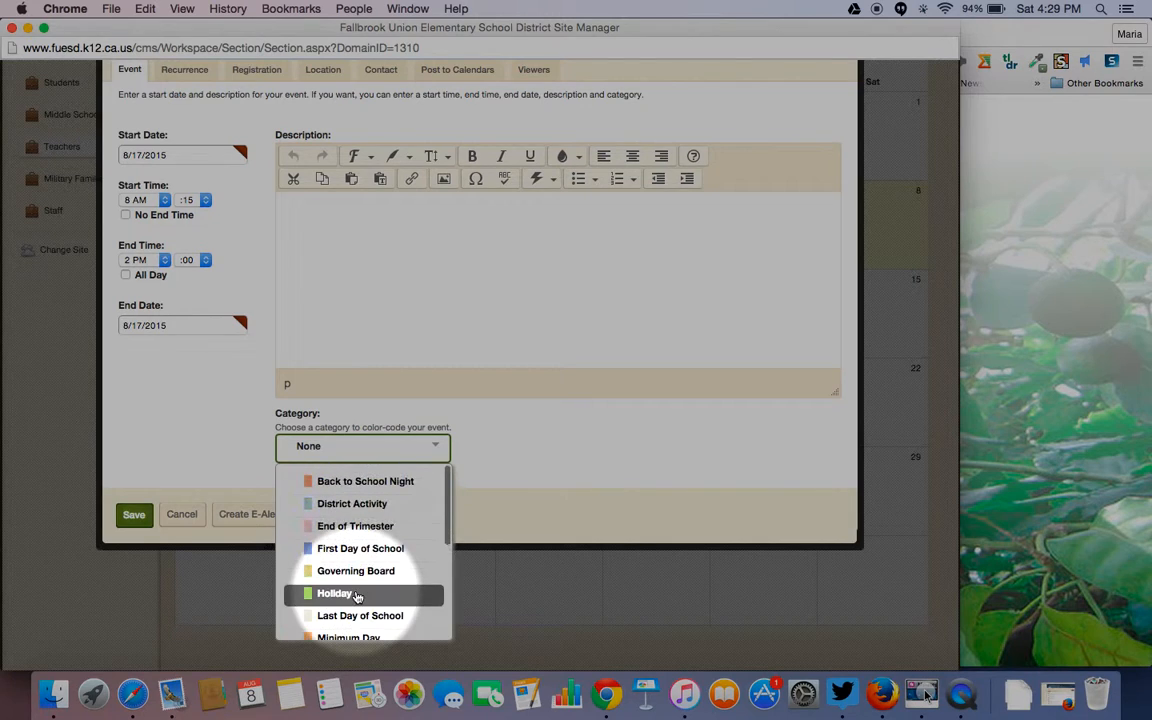
{"action": "left_click", "coordinate": [361, 549]}
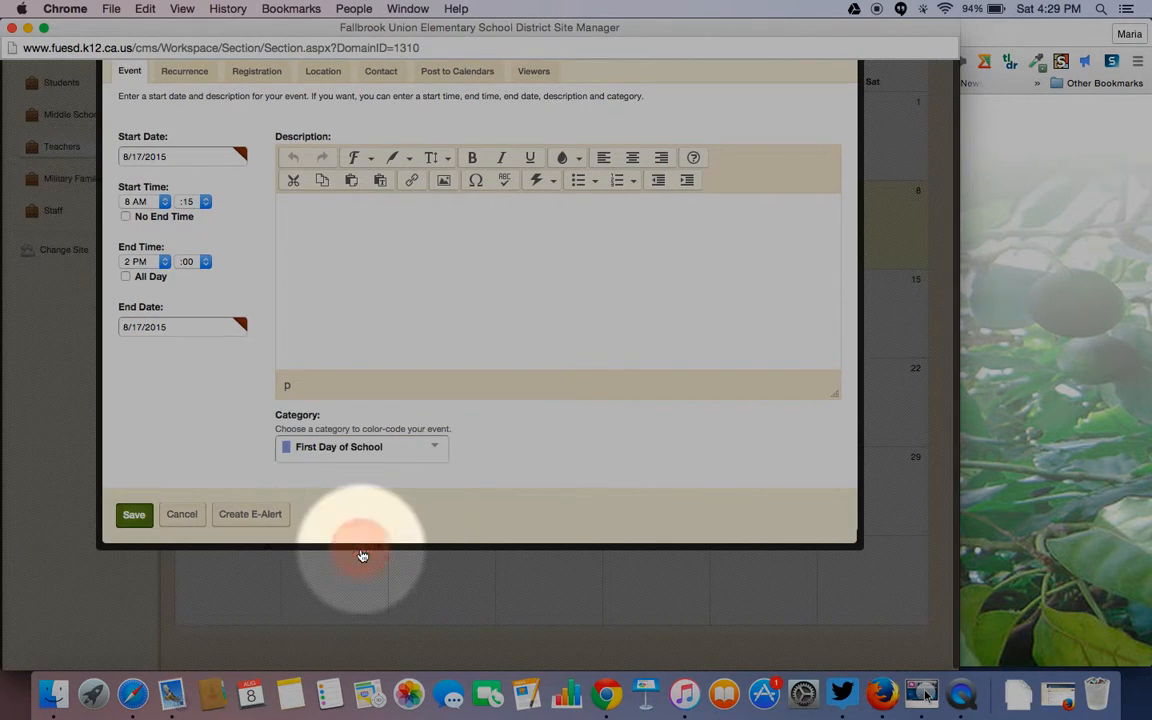
{"action": "scroll", "coordinate": [546, 422], "scroll_direction": "up", "scroll_amount": 1}
{"action": "scroll", "coordinate": [546, 422], "scroll_direction": "up", "scroll_amount": 1}
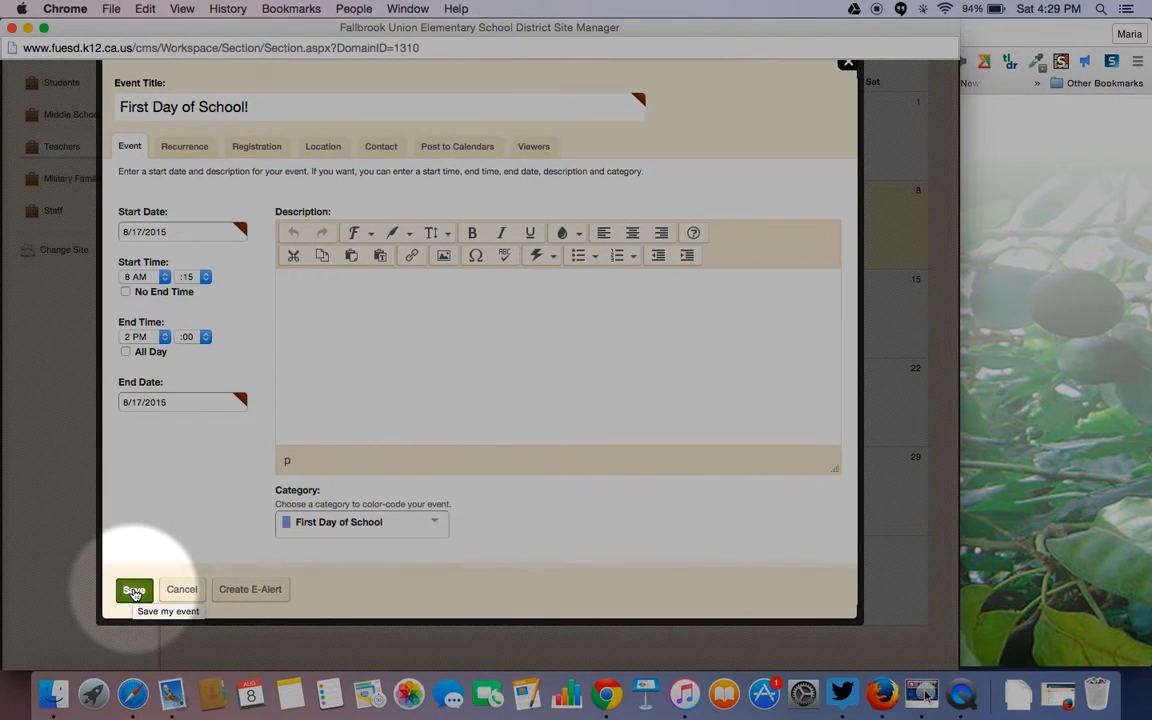
{"action": "left_click", "coordinate": [134, 591]}
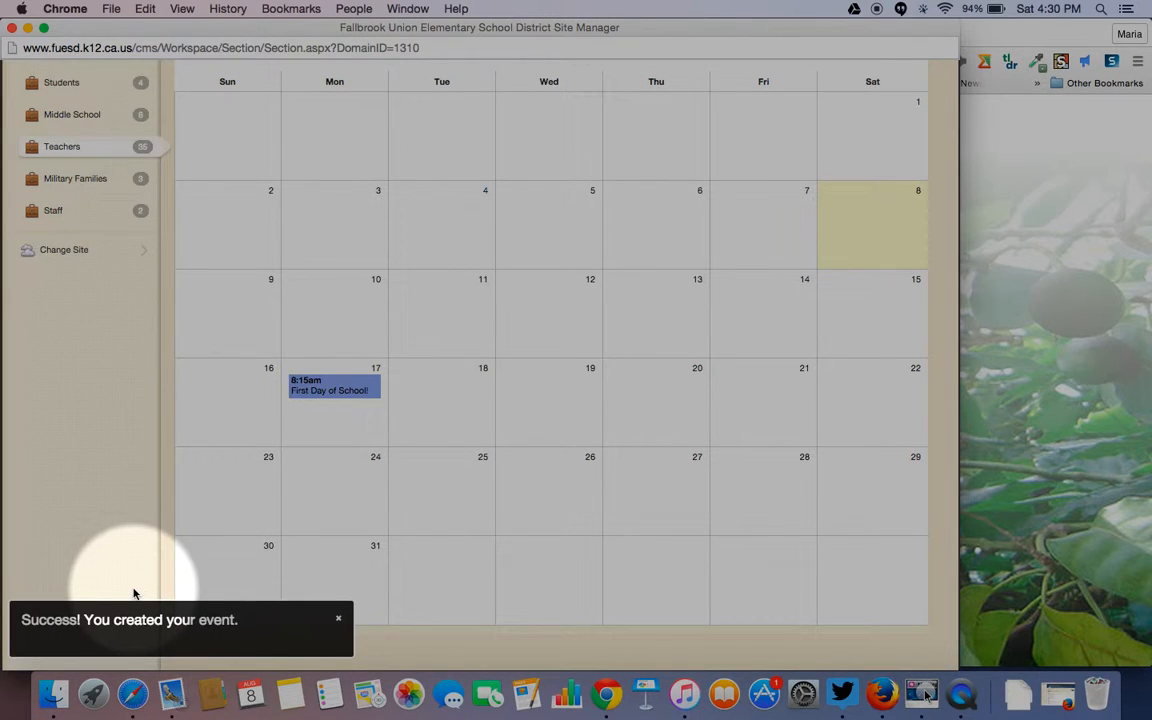
{"action": "scroll", "coordinate": [417, 480], "scroll_direction": "up", "scroll_amount": 5}
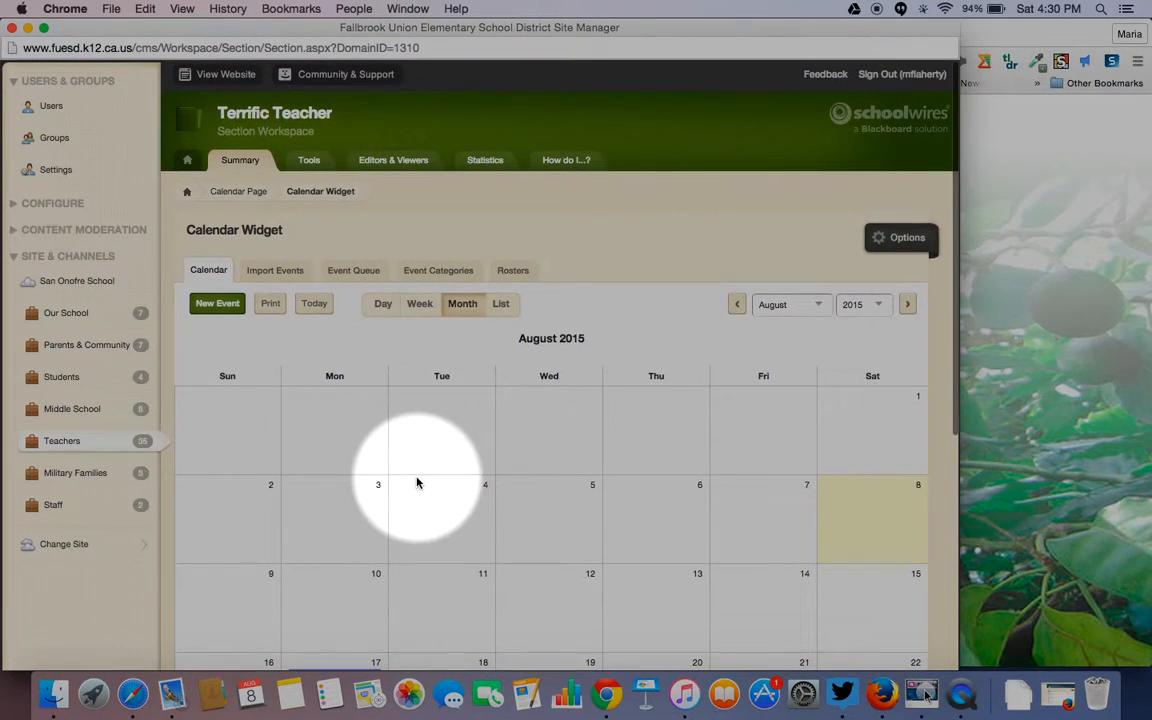
- Return to the Terrific Teacher Current Pages list showing the Welcome, Homework and Calendar pages
{"action": "left_click", "coordinate": [297, 117]}
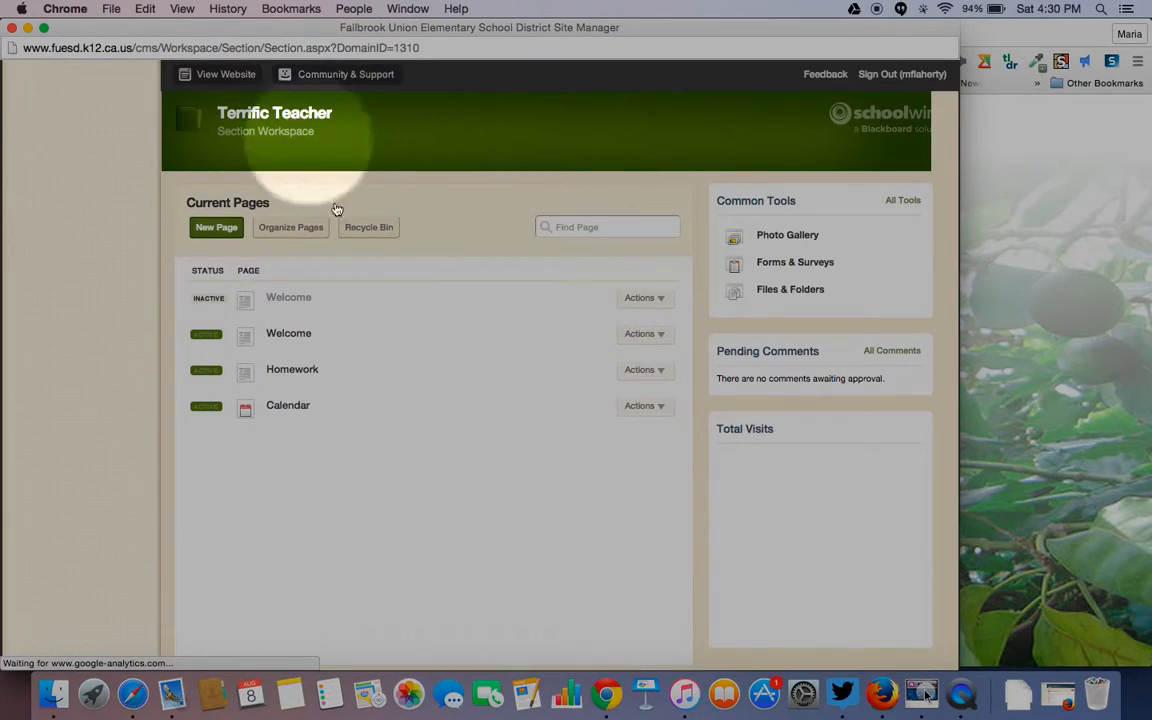
{"action": "left_click", "coordinate": [301, 410]}
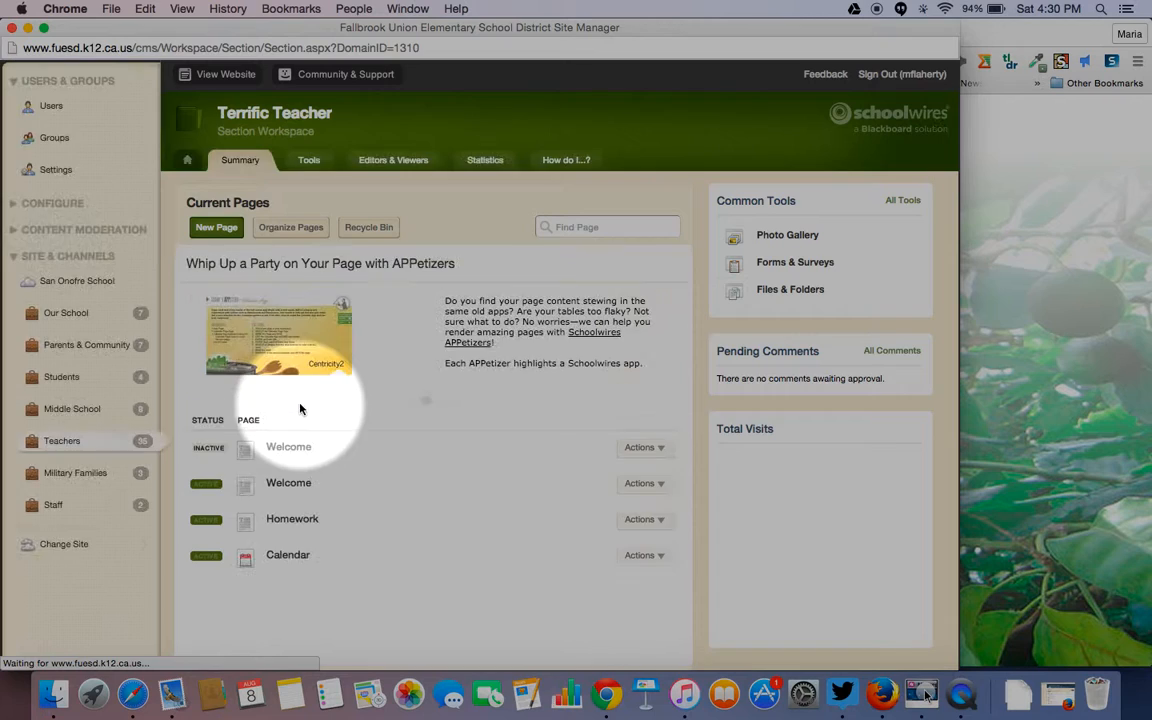